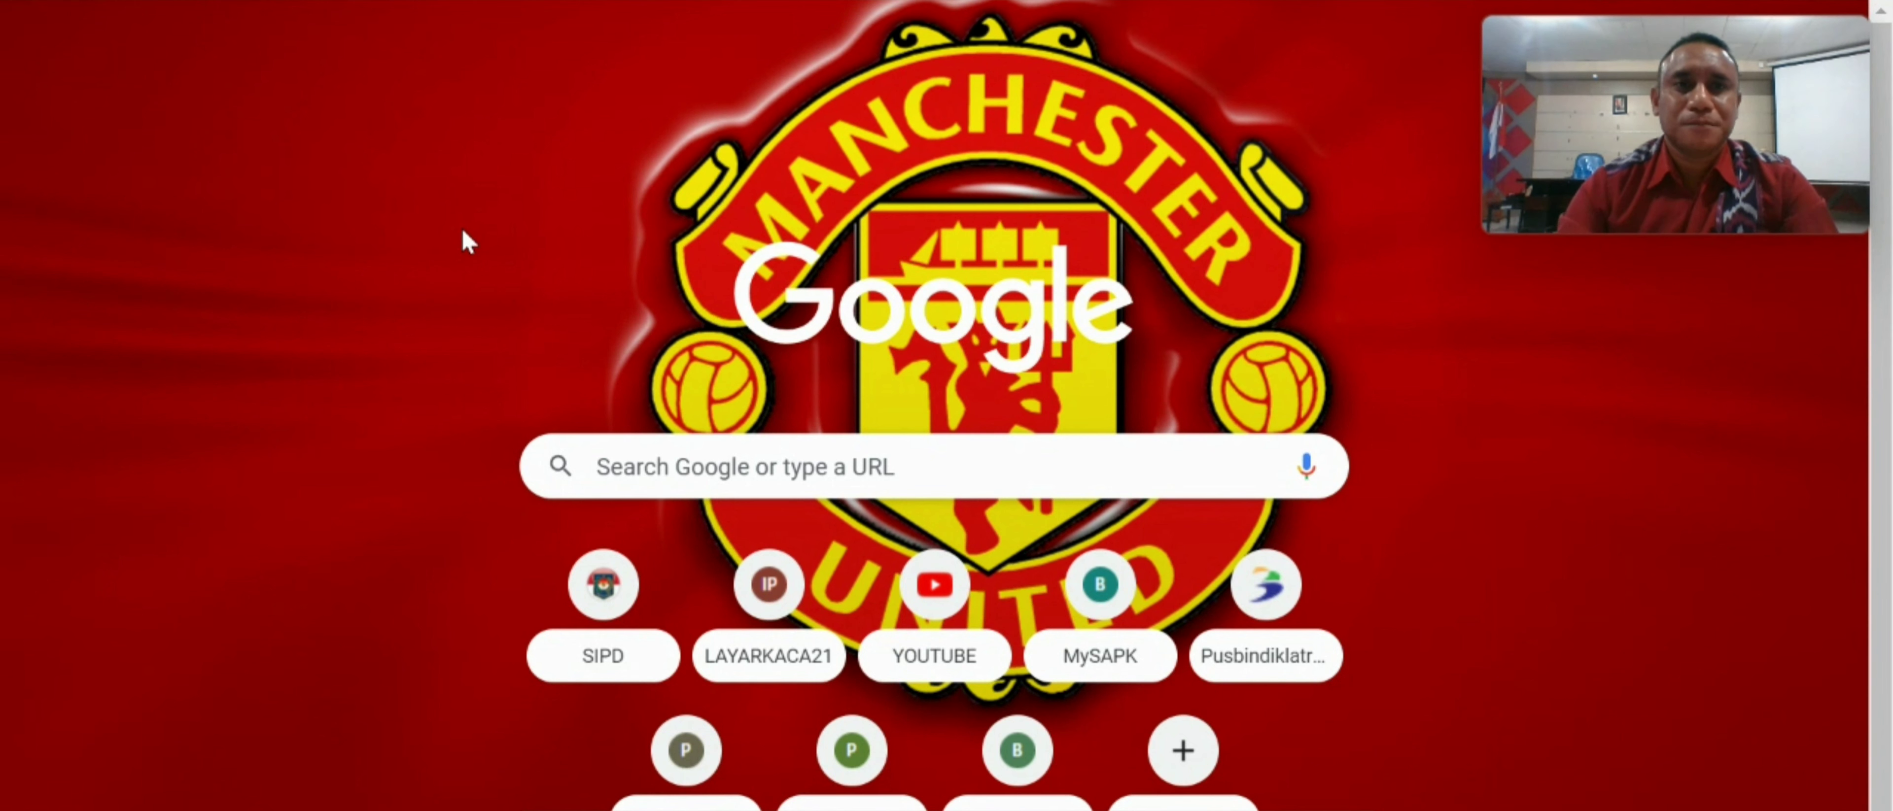
Search Google for SIPD and open the SIPD - Kemendagri site
key("F11")
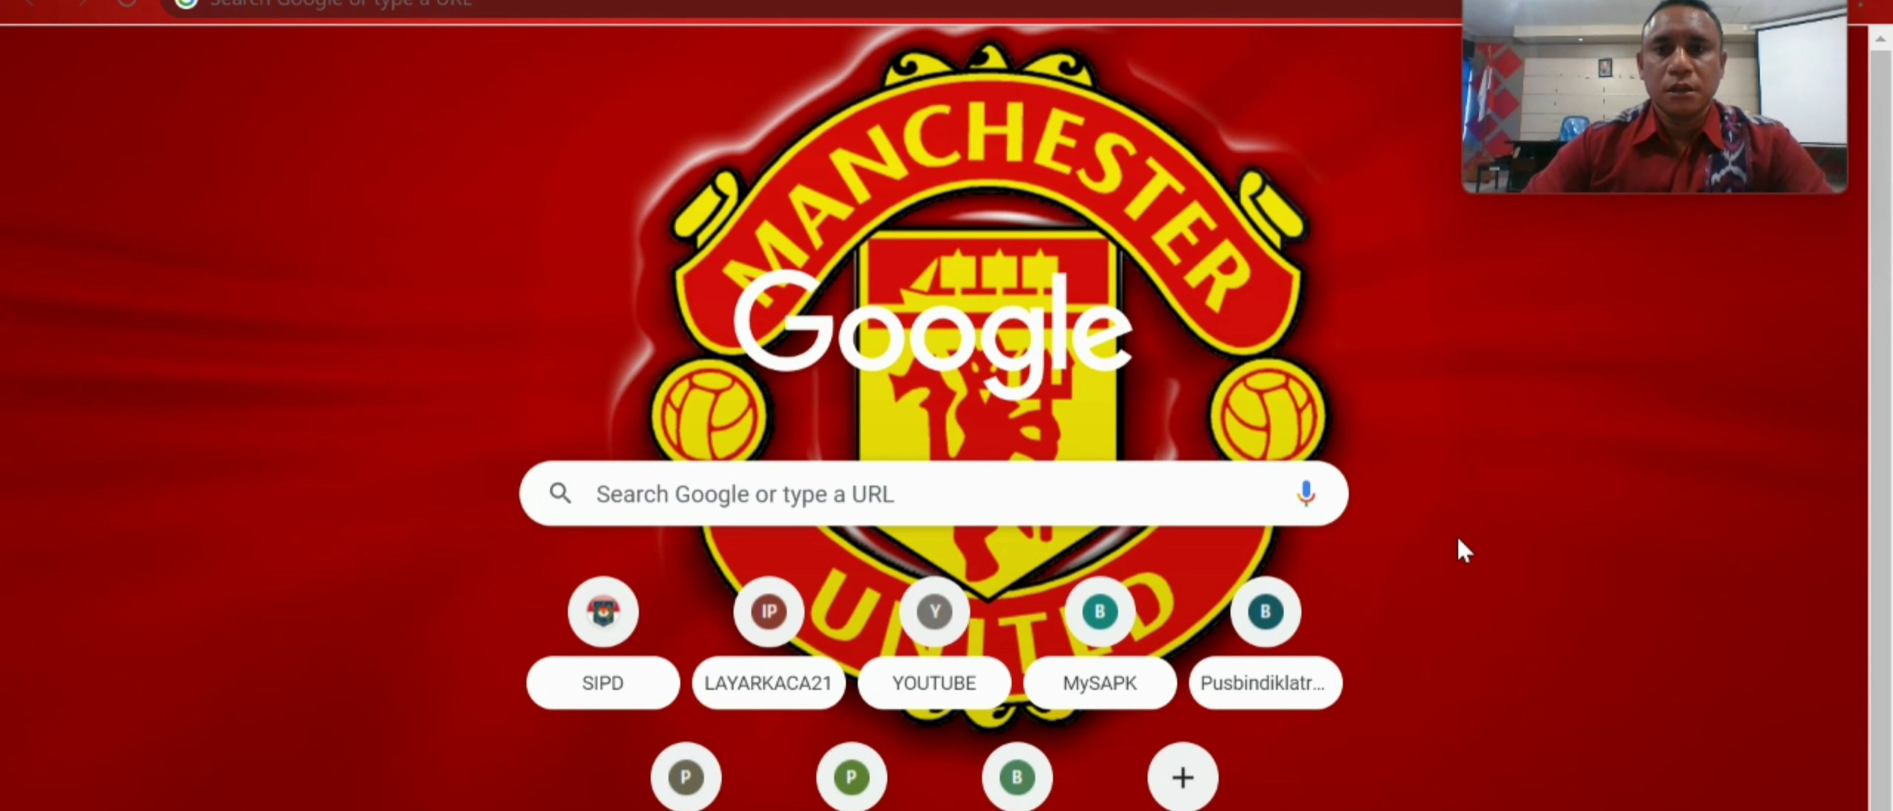
left_click(930, 508)
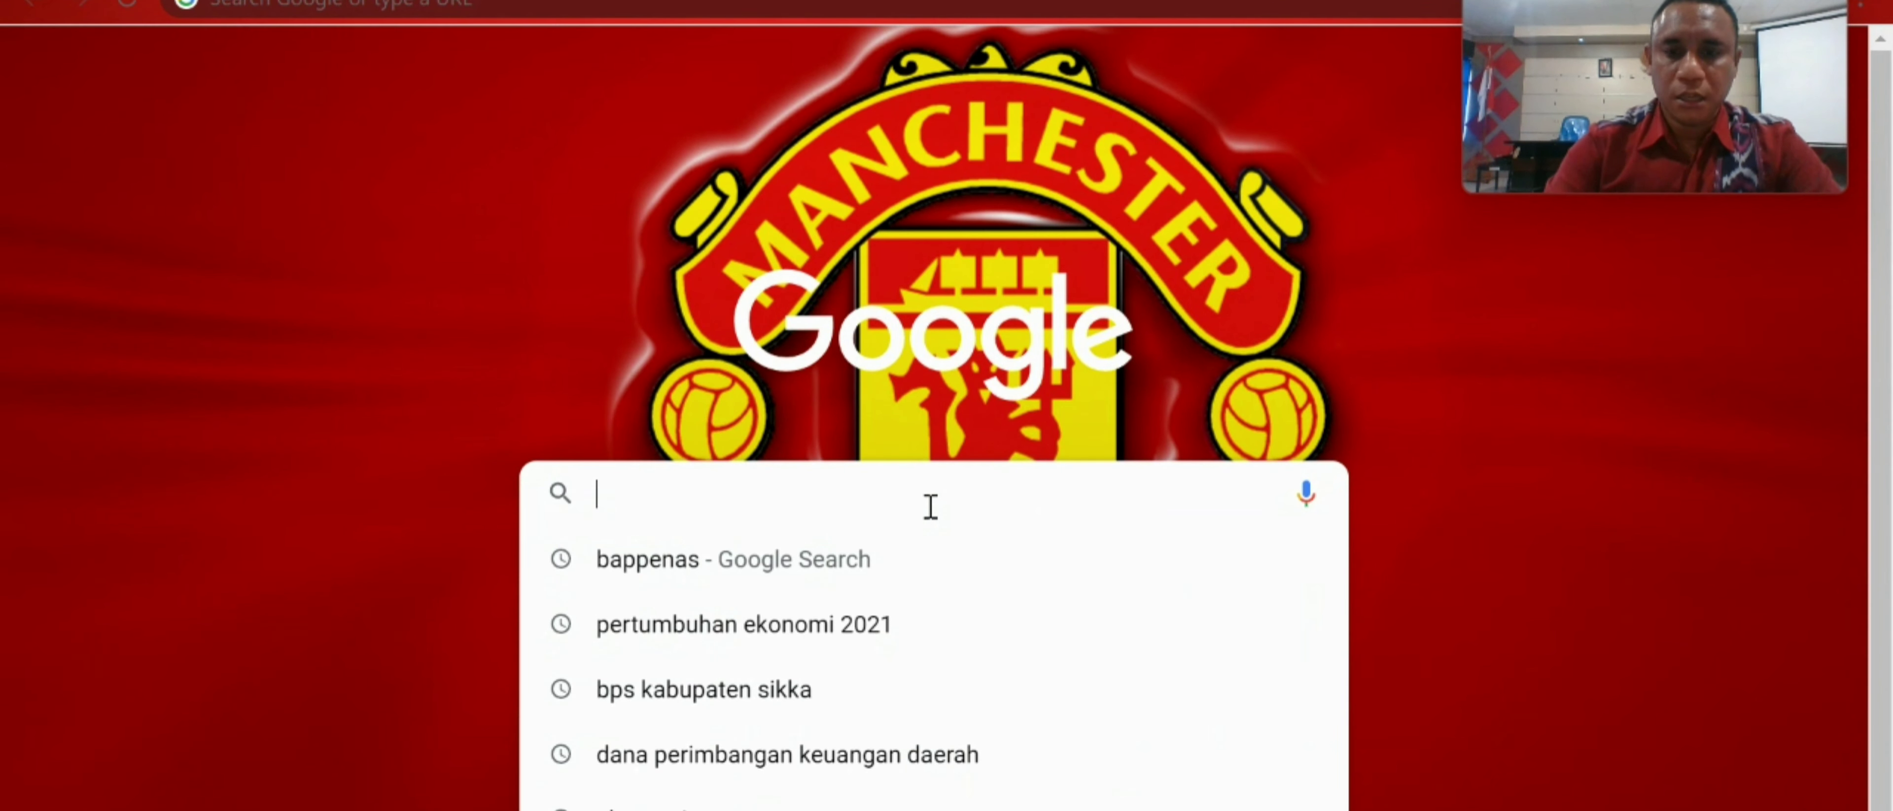
type("SI")
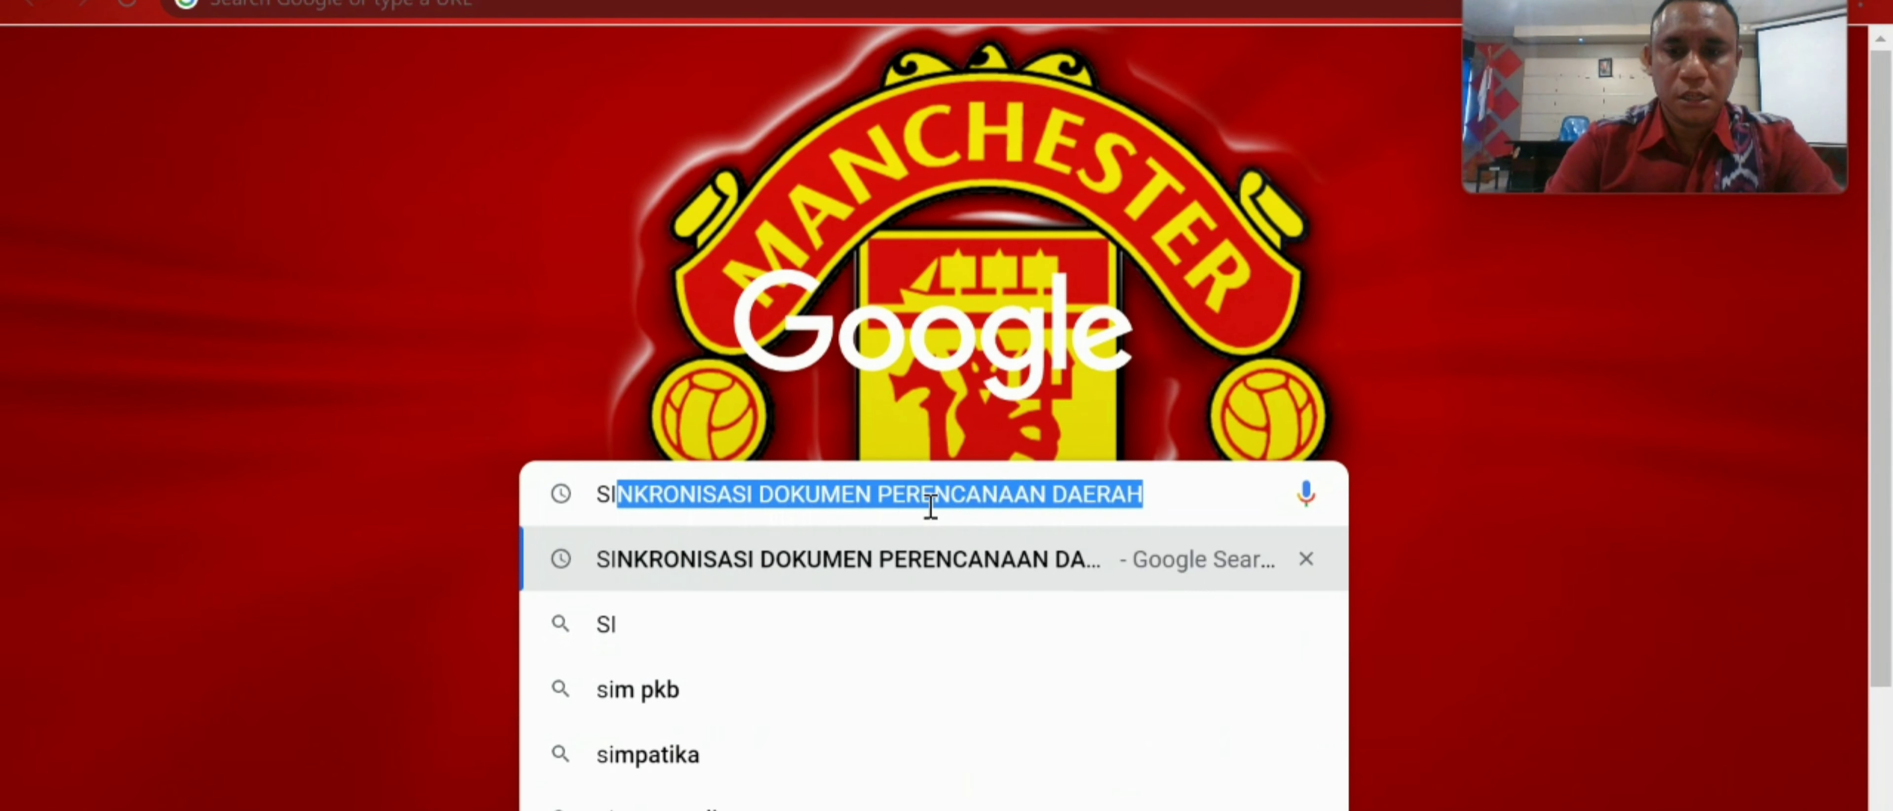
type("PD")
key("Return")
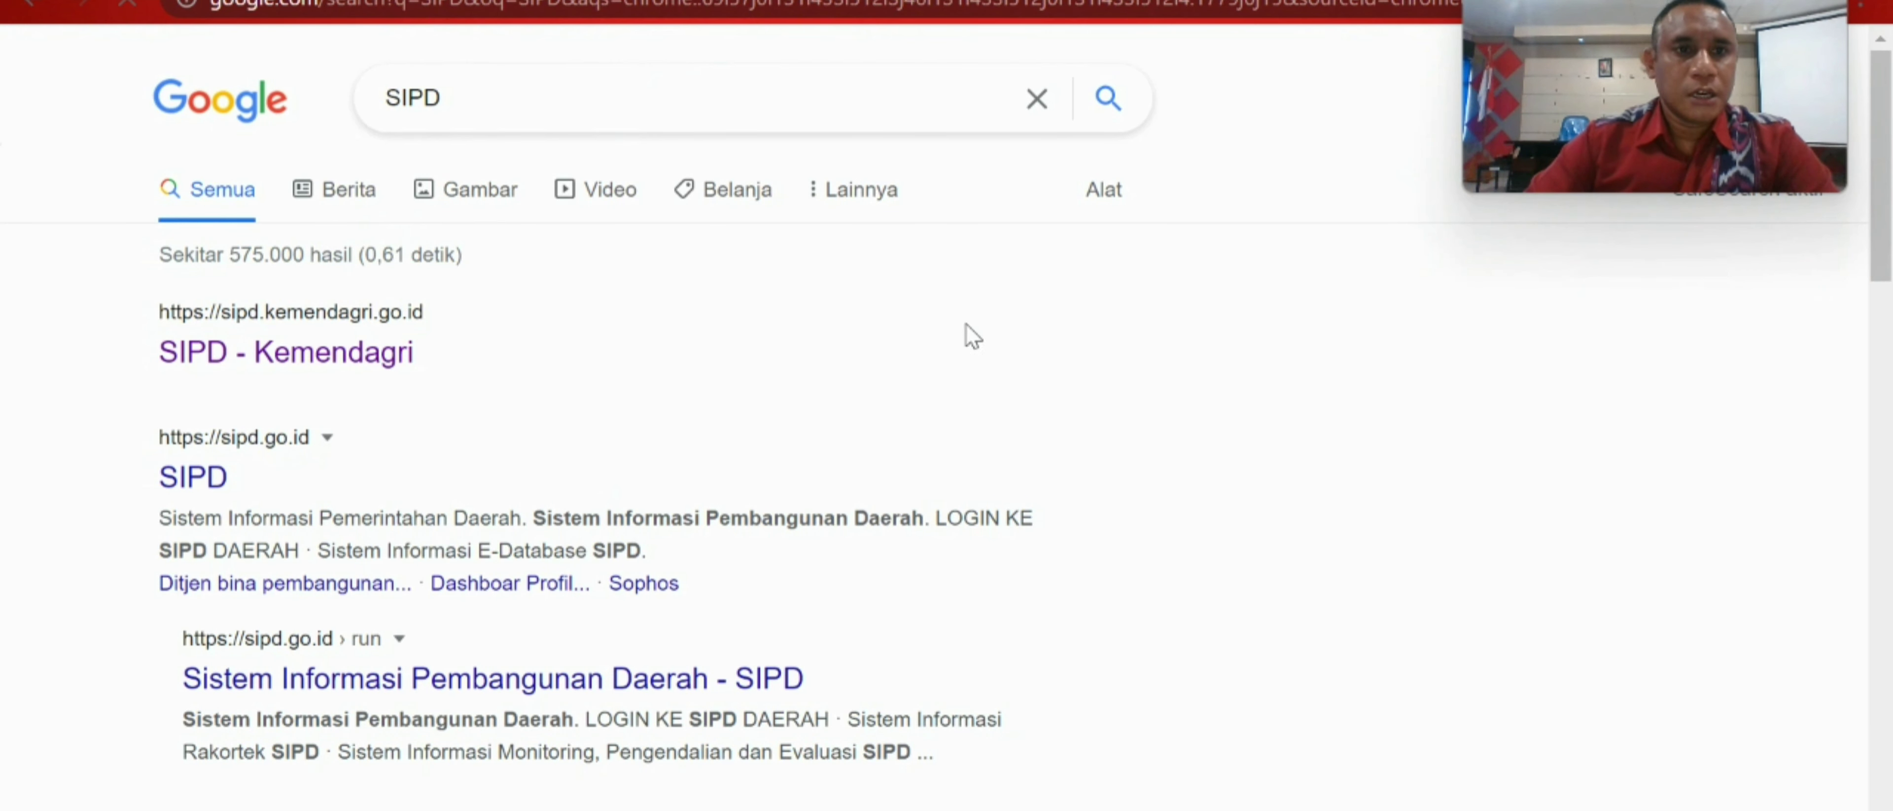
left_click(237, 360)
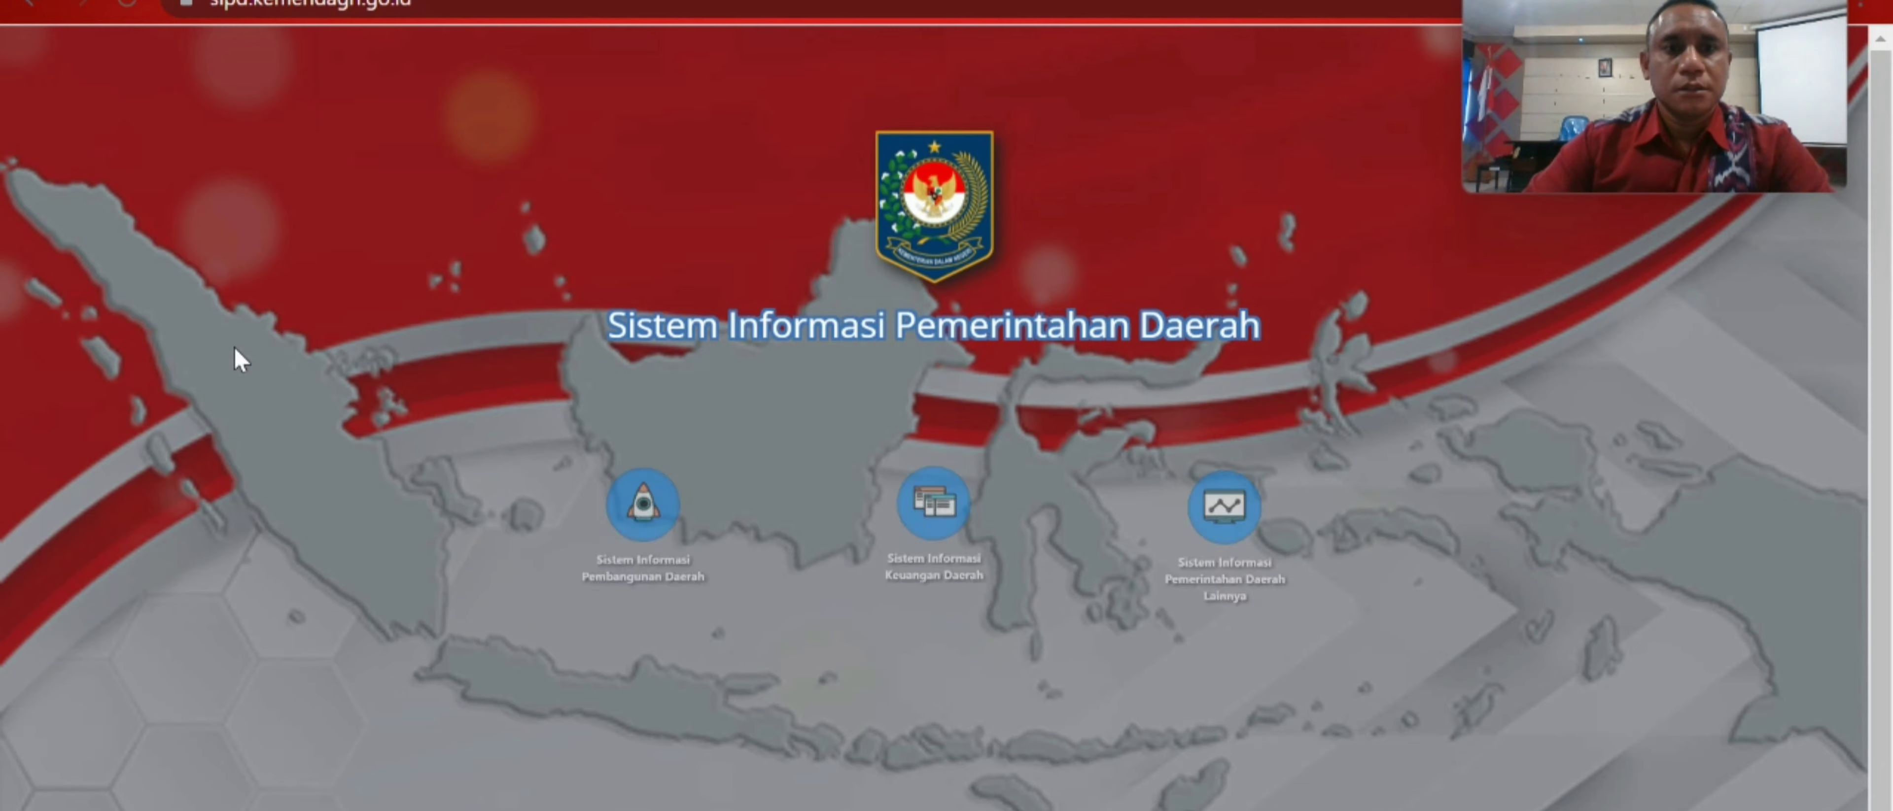
Open Perencanaan Pembangunan Daerah within Sistem Informasi Pembangunan Daerah
left_click(644, 485)
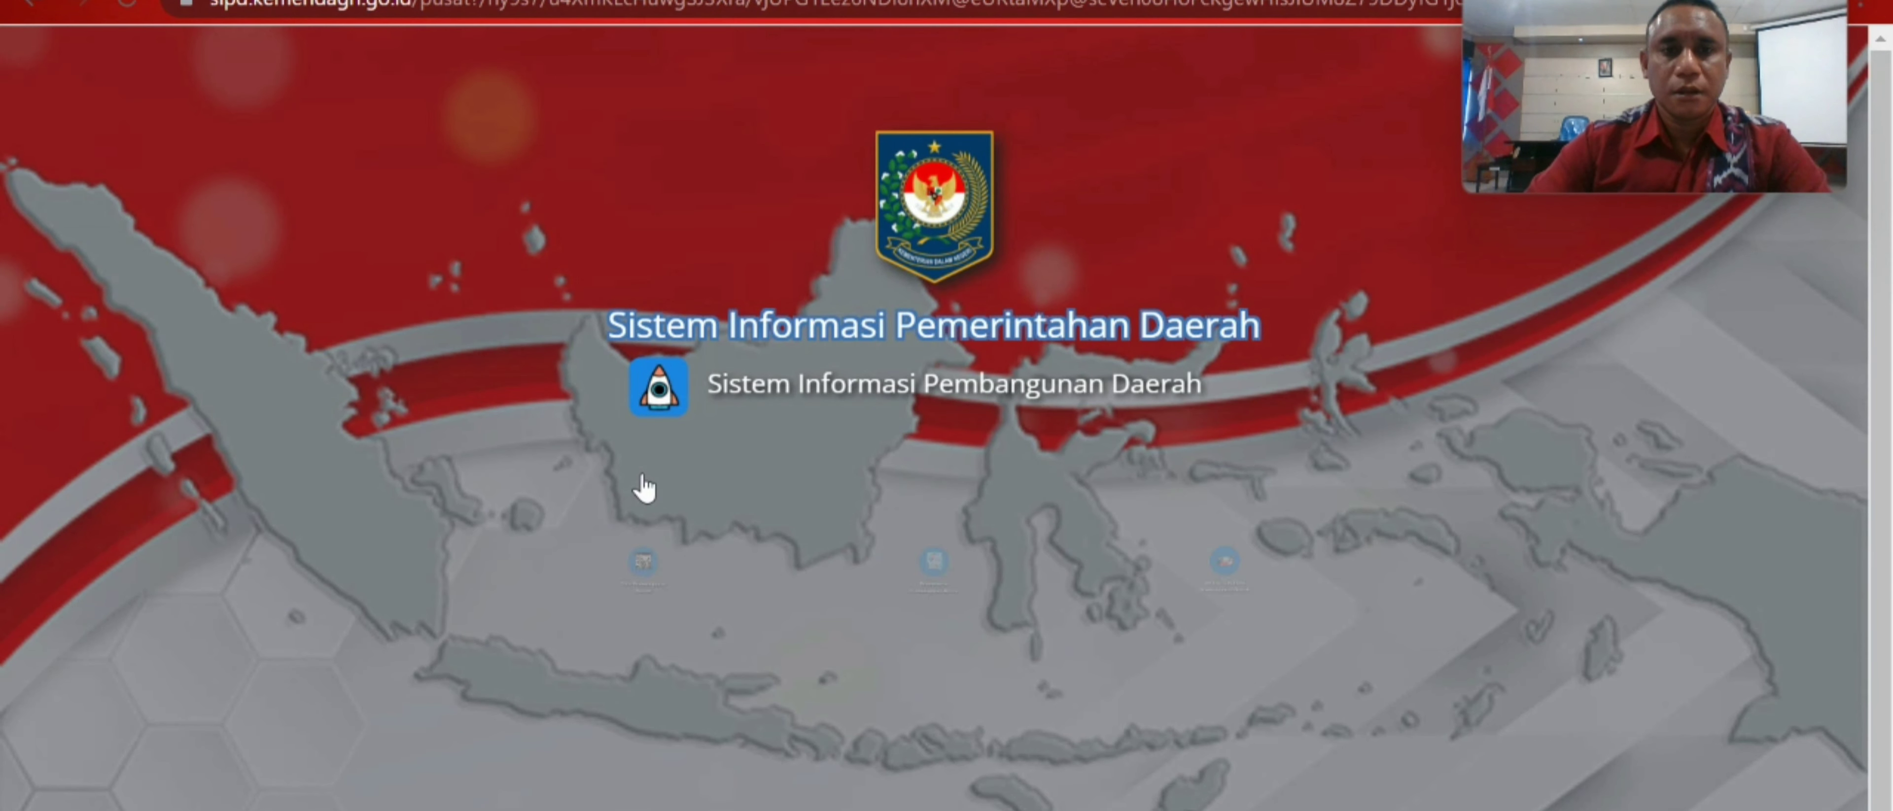
left_click(932, 552)
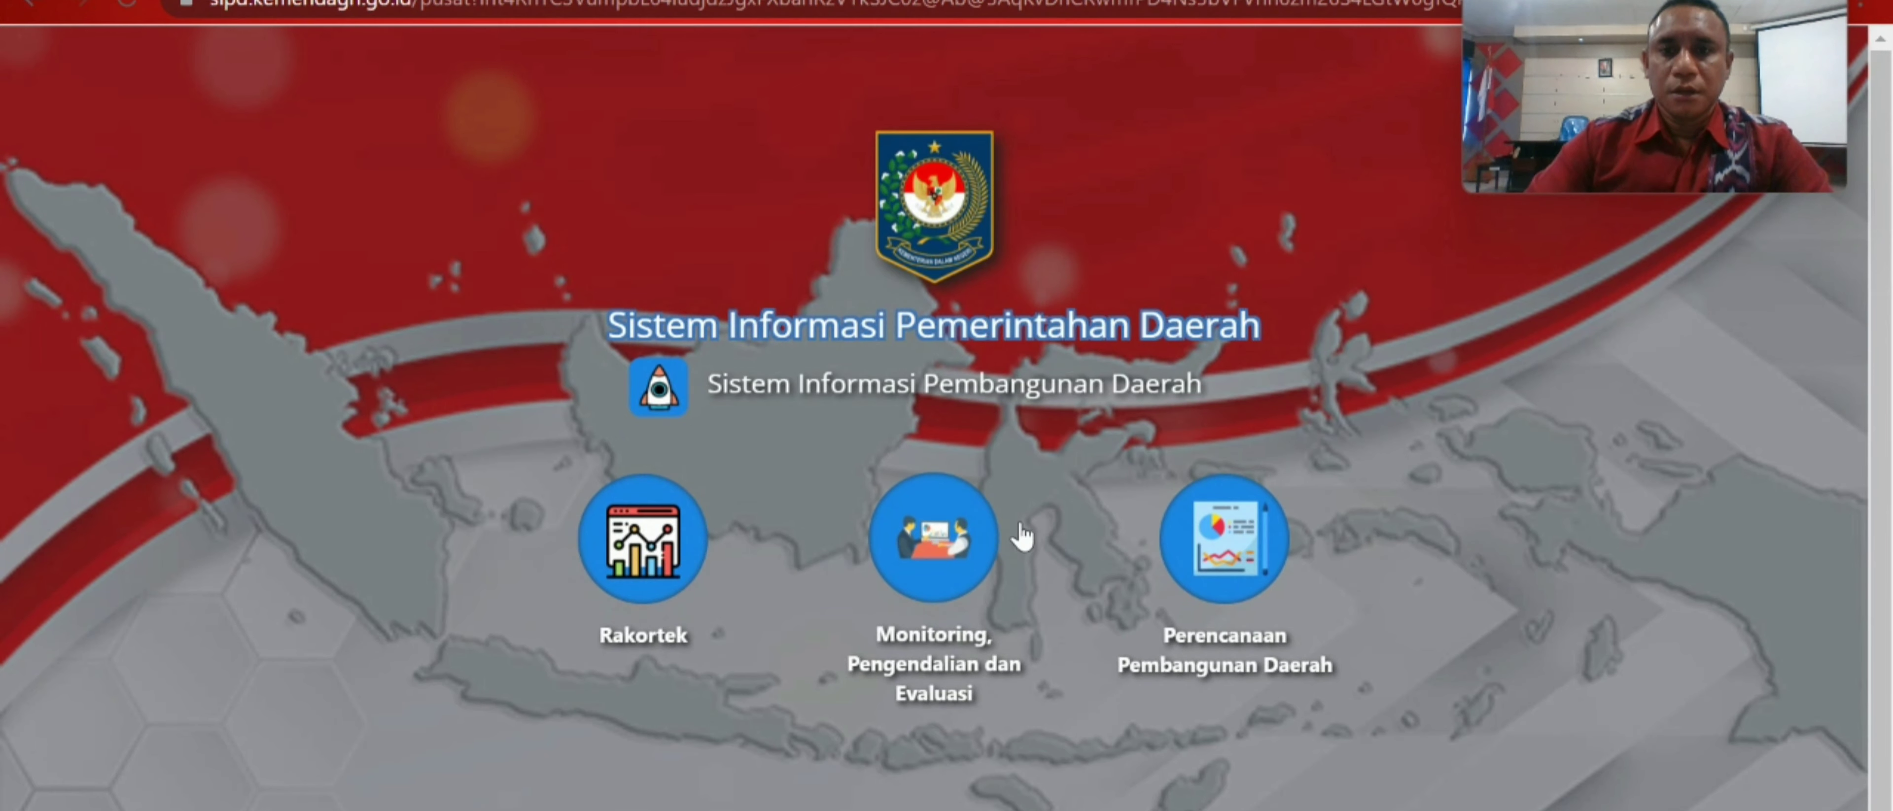
left_click(1222, 545)
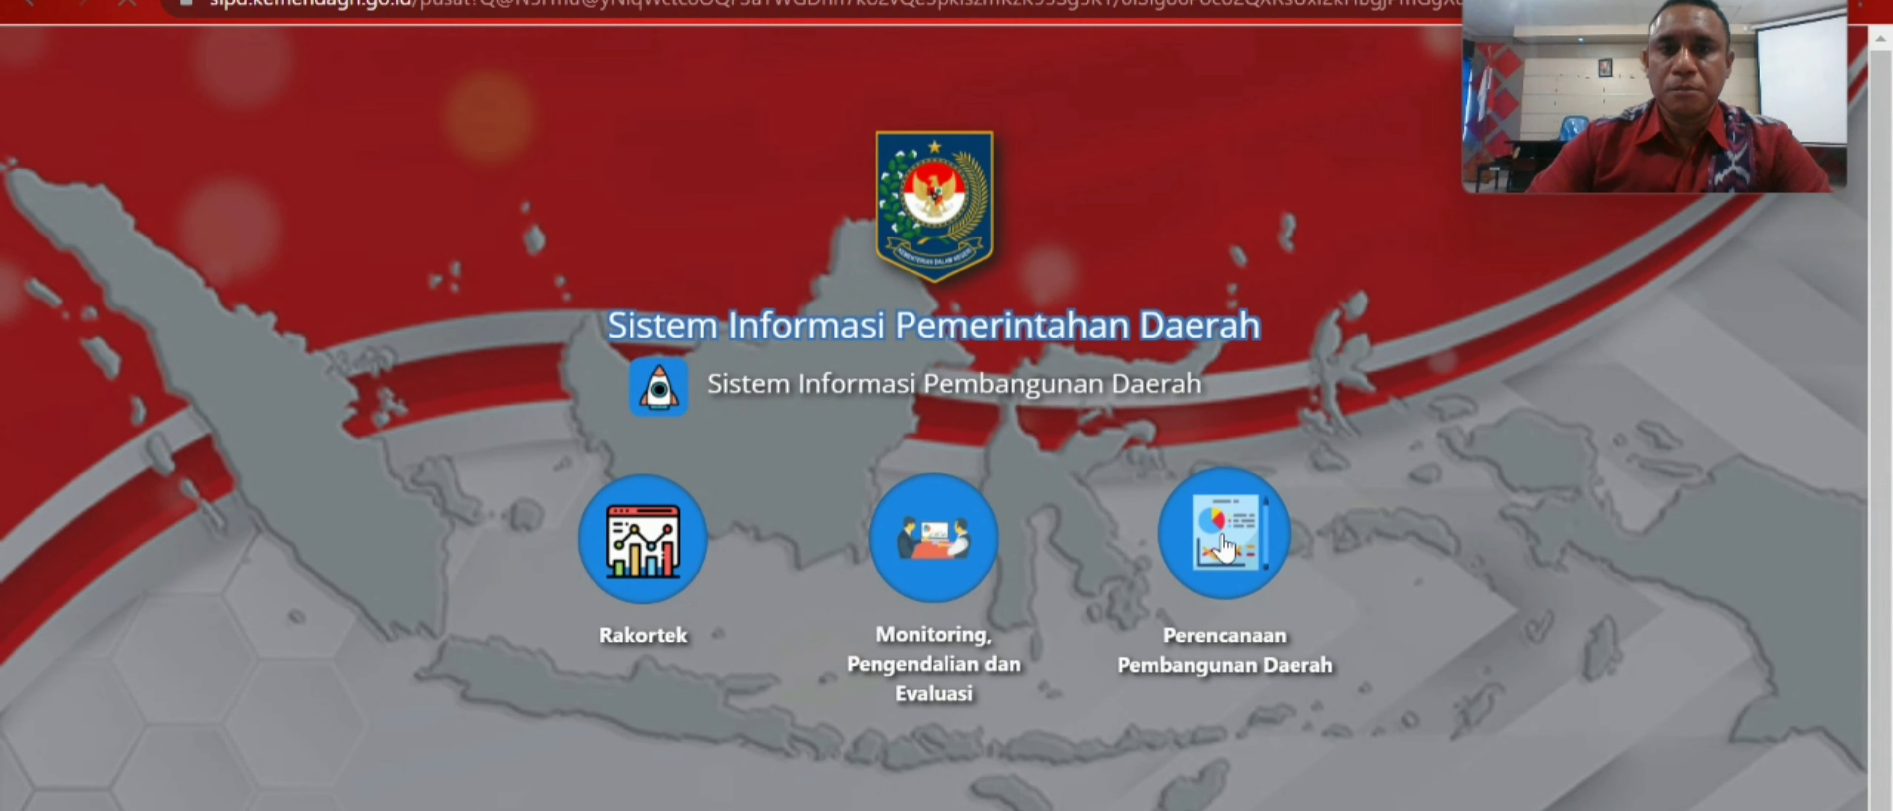
Choose Nusa Tenggara Timur on the province map, filter its regions by SIKKA and open the Kab. Sikka login page
scroll(1238, 393, "down", 3)
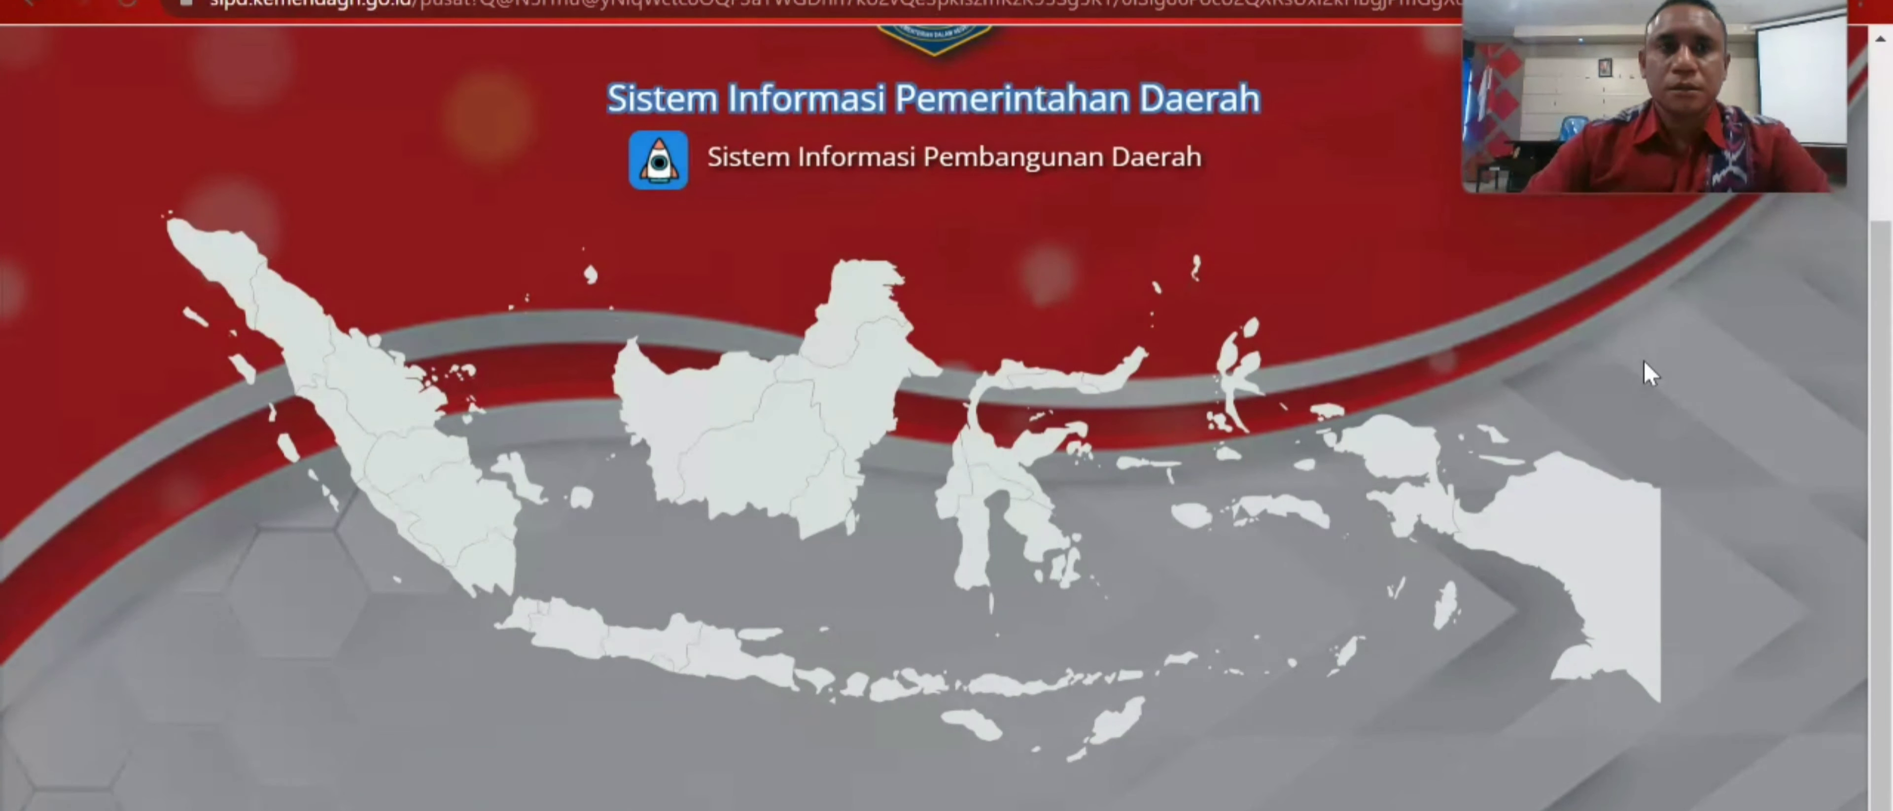
left_click(1000, 698)
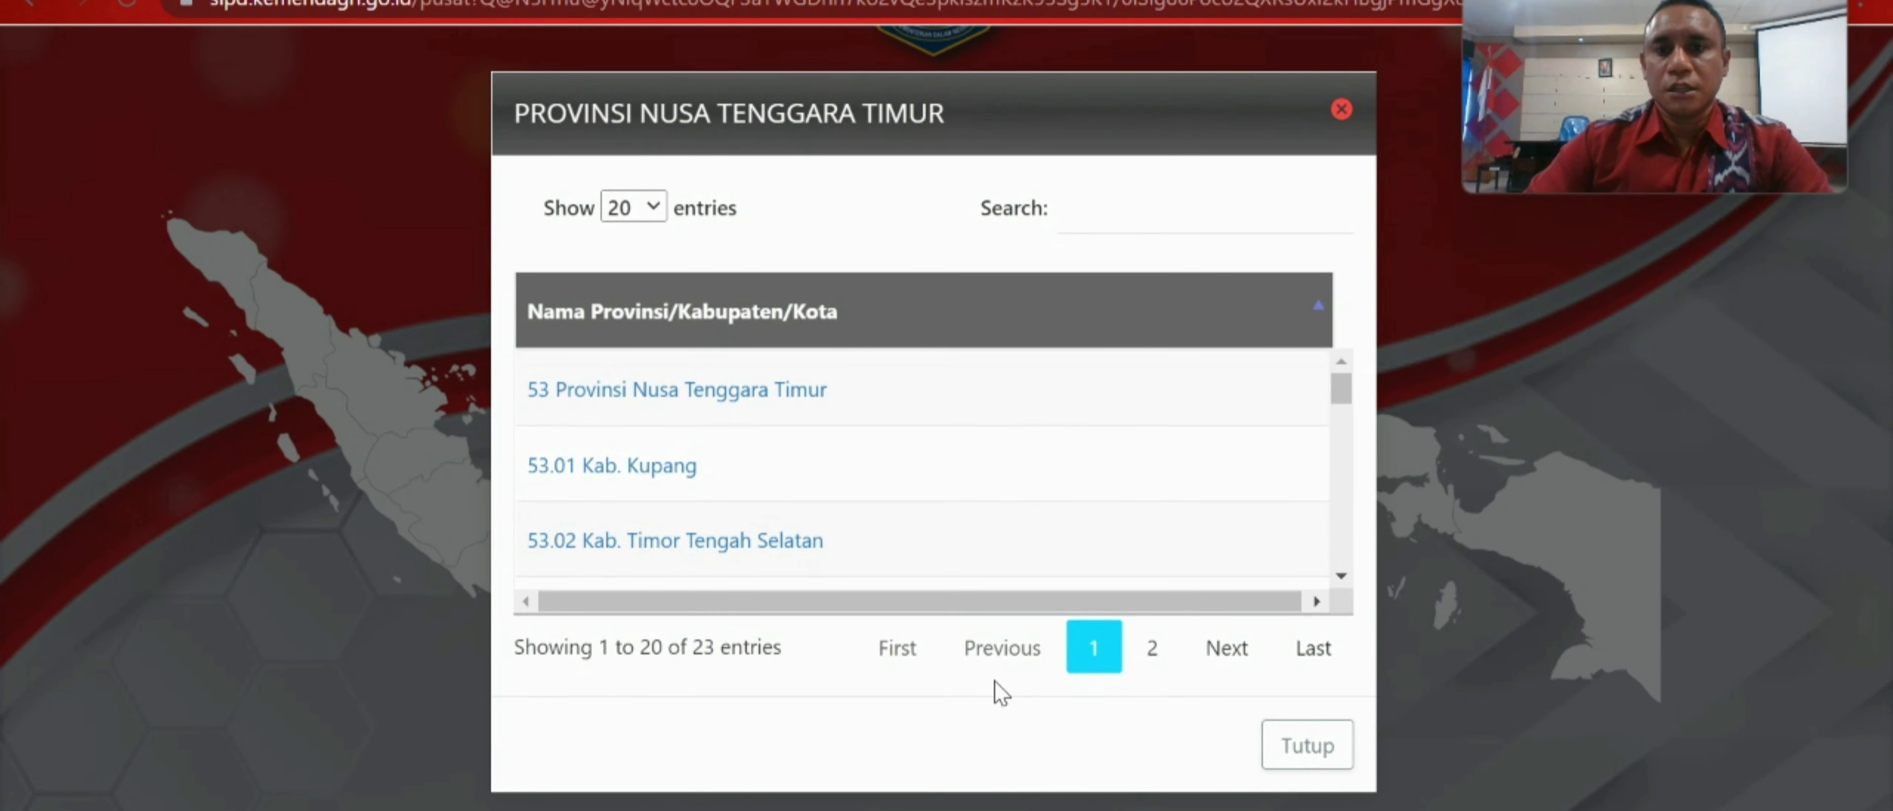
left_click(1155, 207)
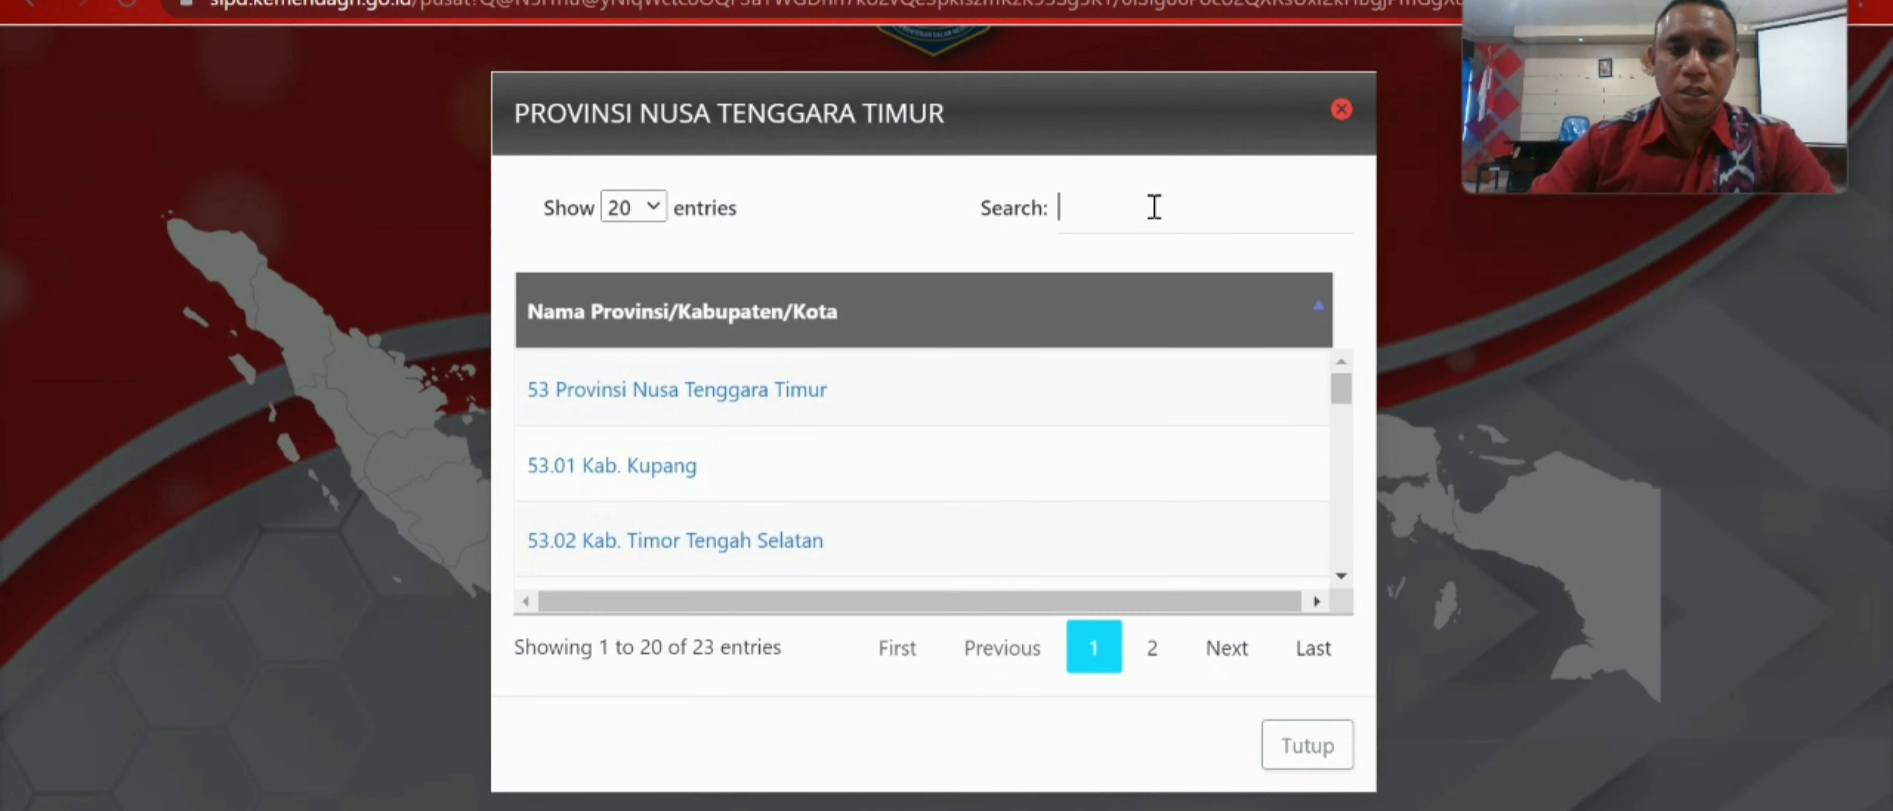
type("SIKKA")
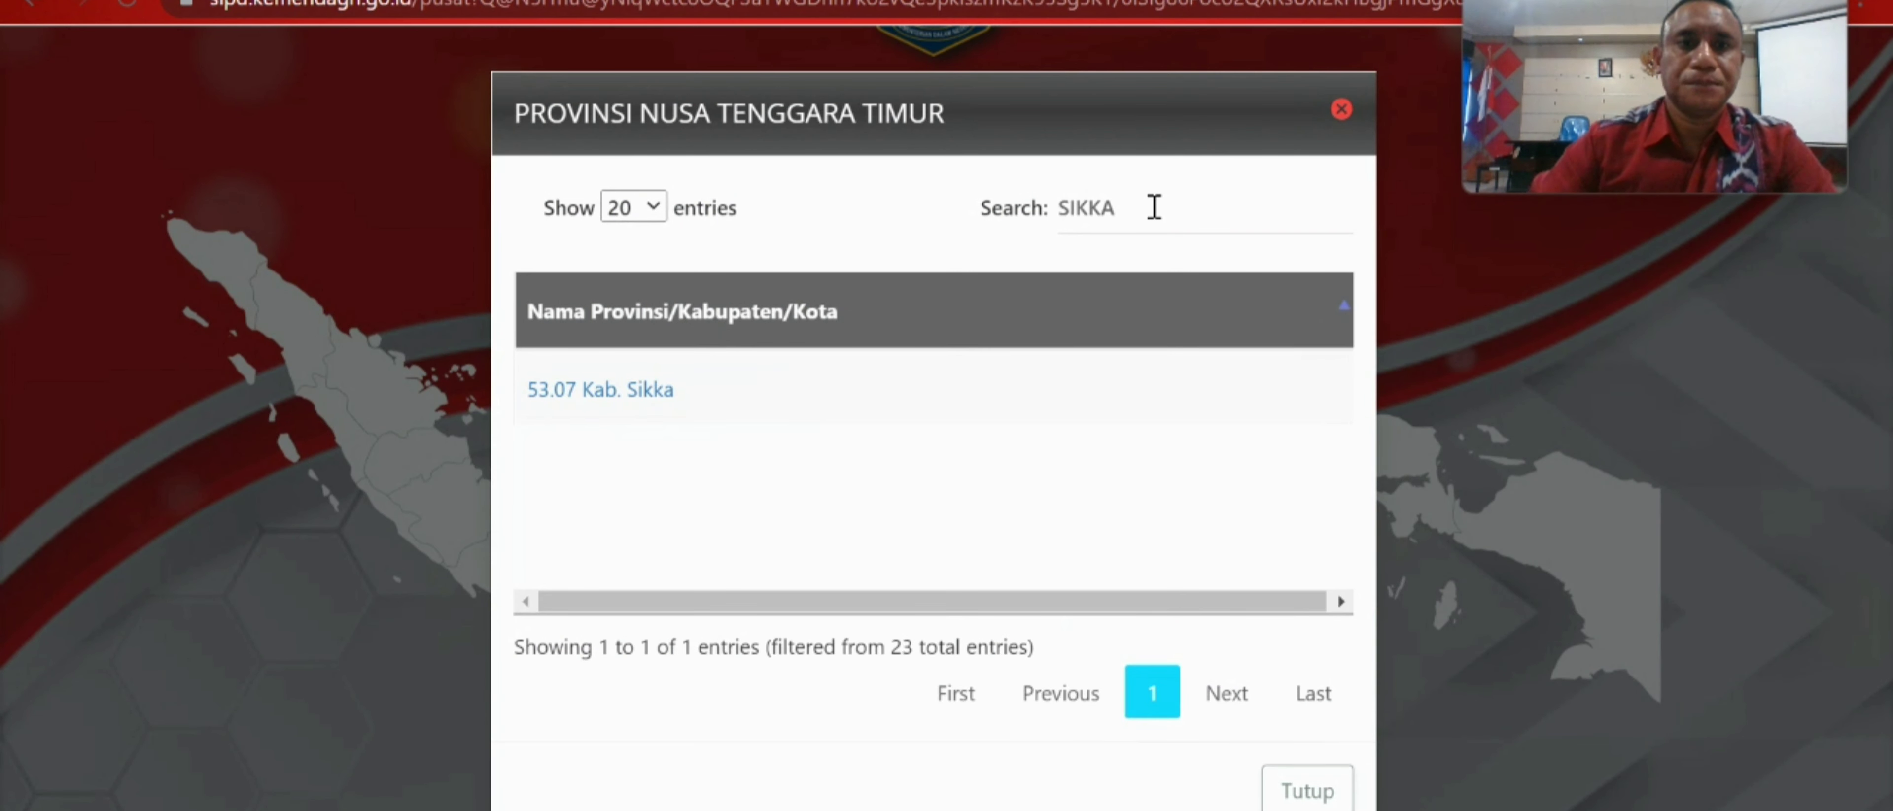
left_click(623, 406)
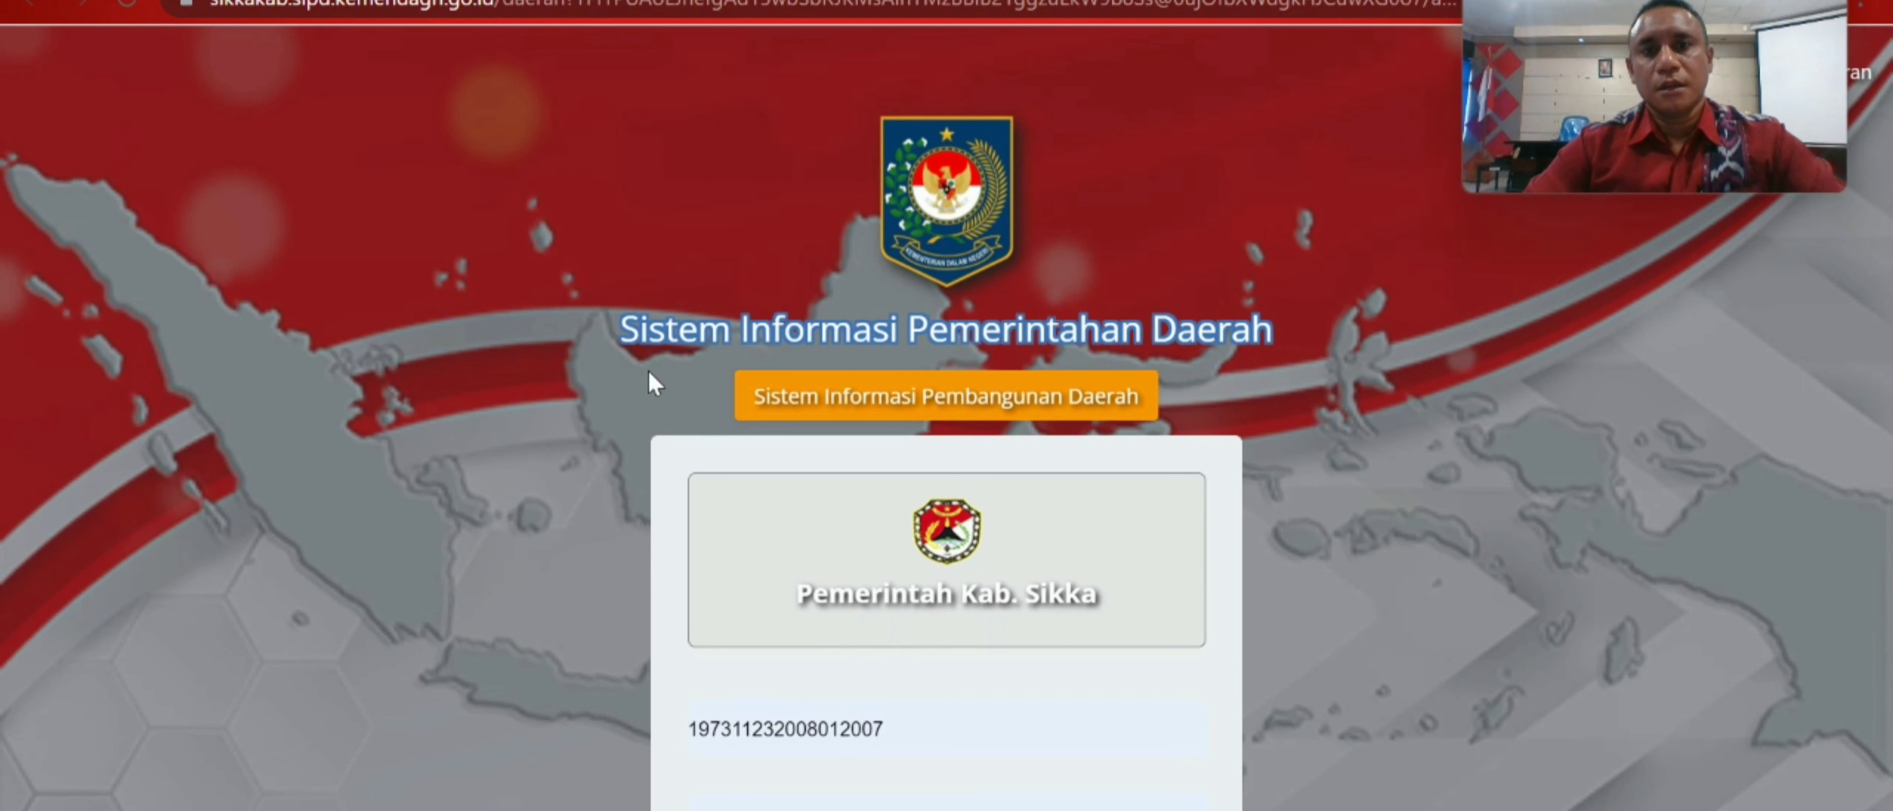
Fill in the saved account username and password and log in to the Kab. Sikka portal
scroll(1364, 361, "down", 2)
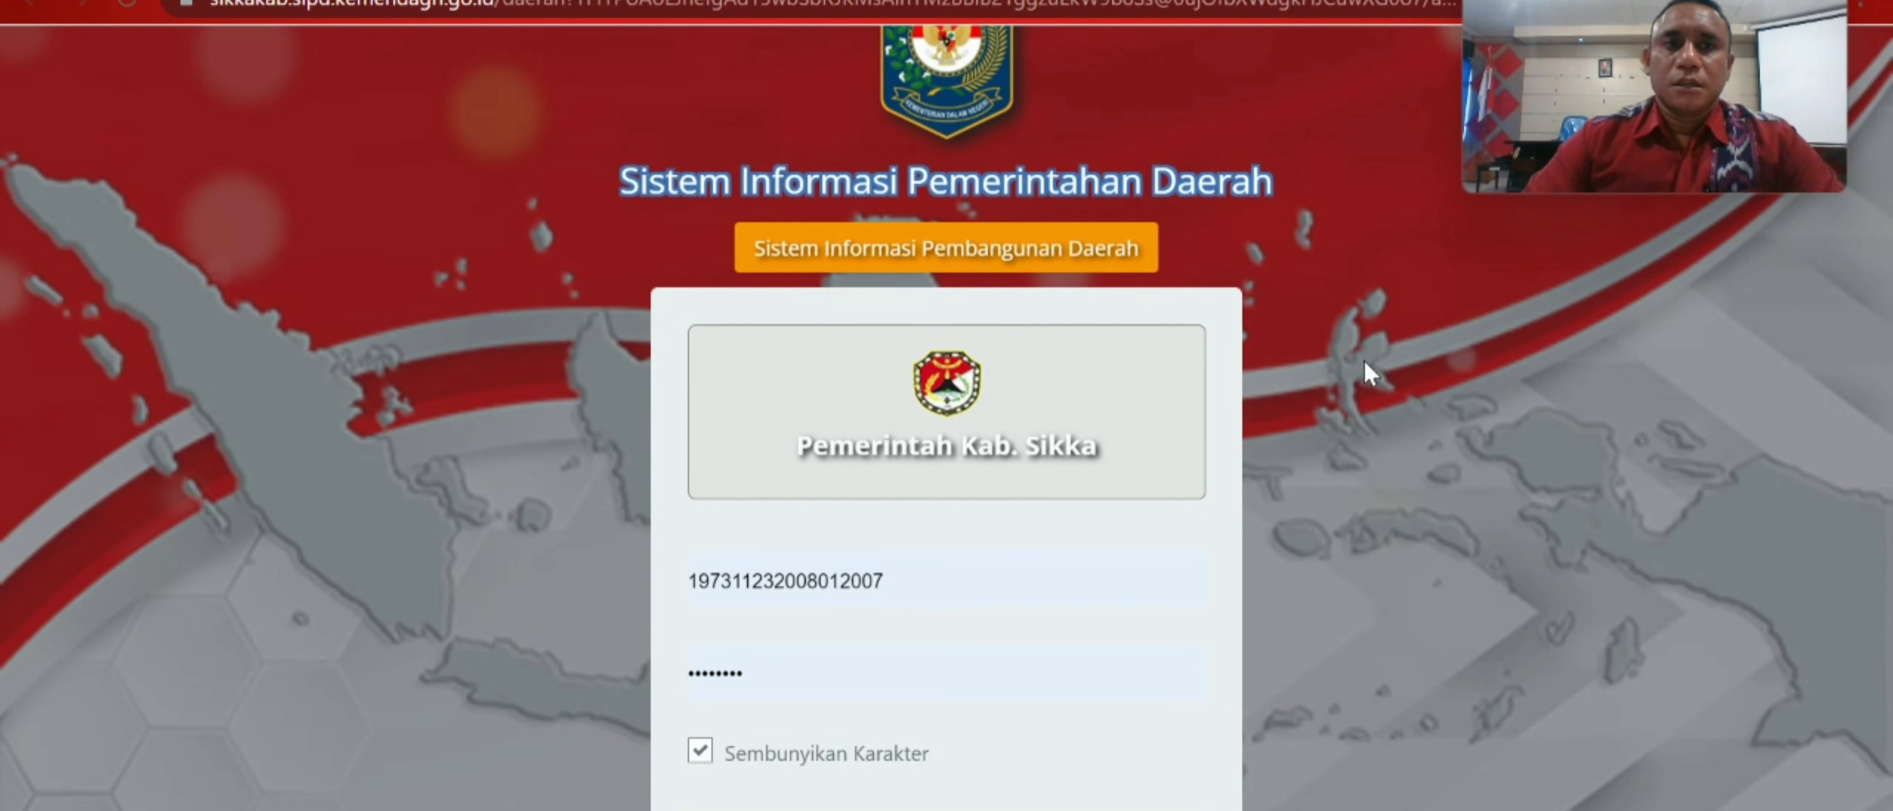
scroll(1364, 361, "down", 2)
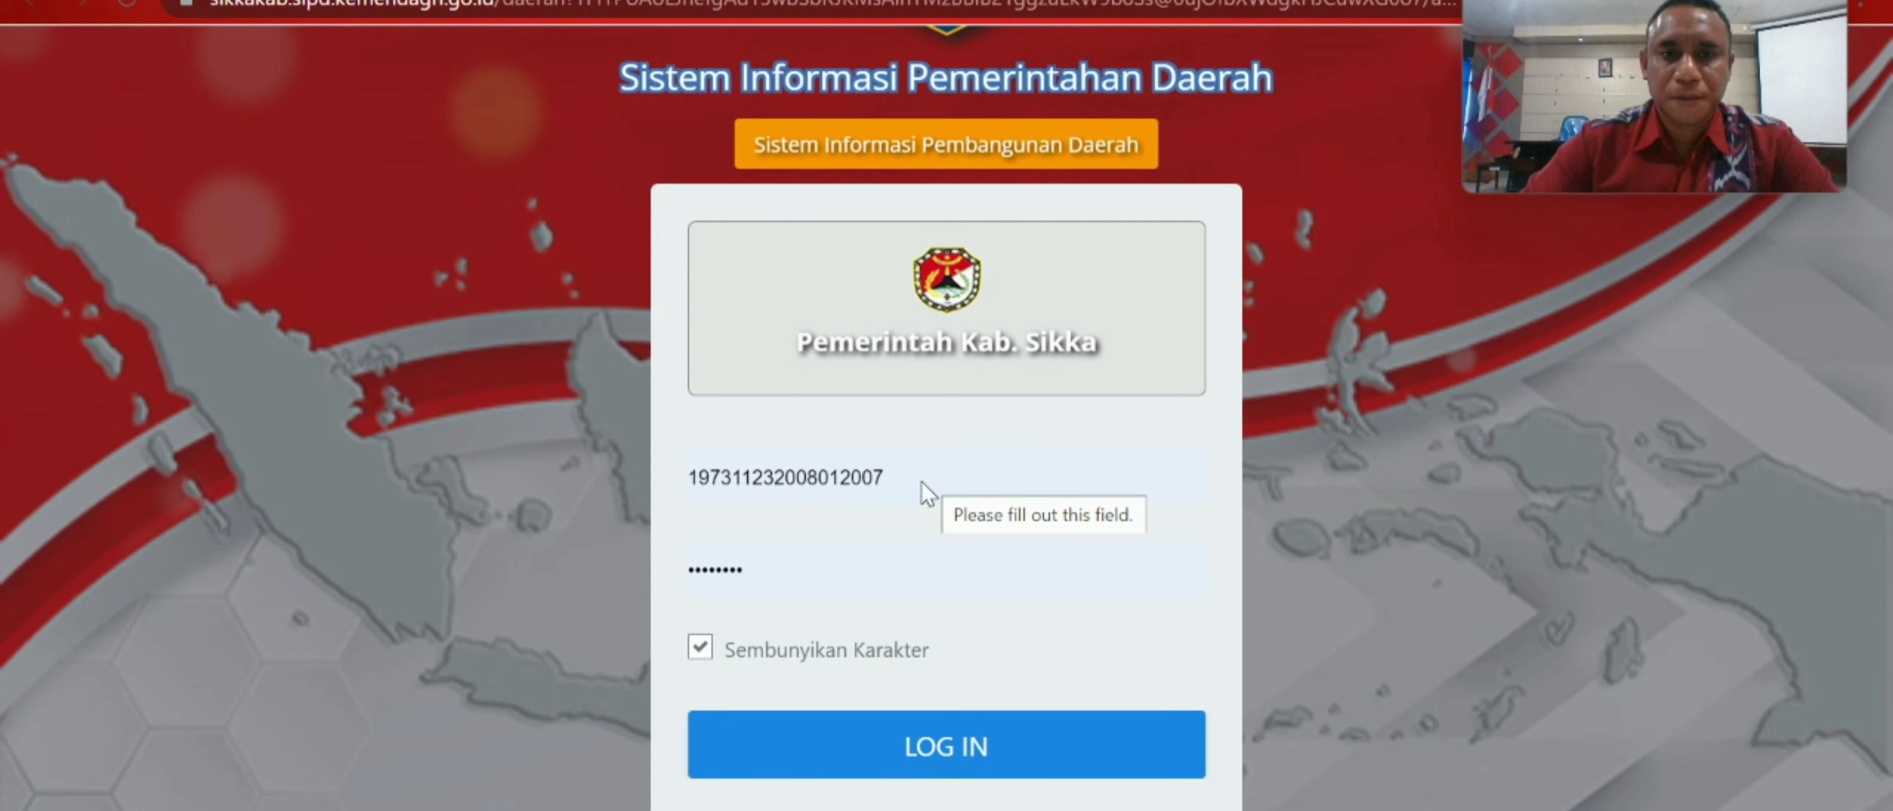
left_click(884, 482)
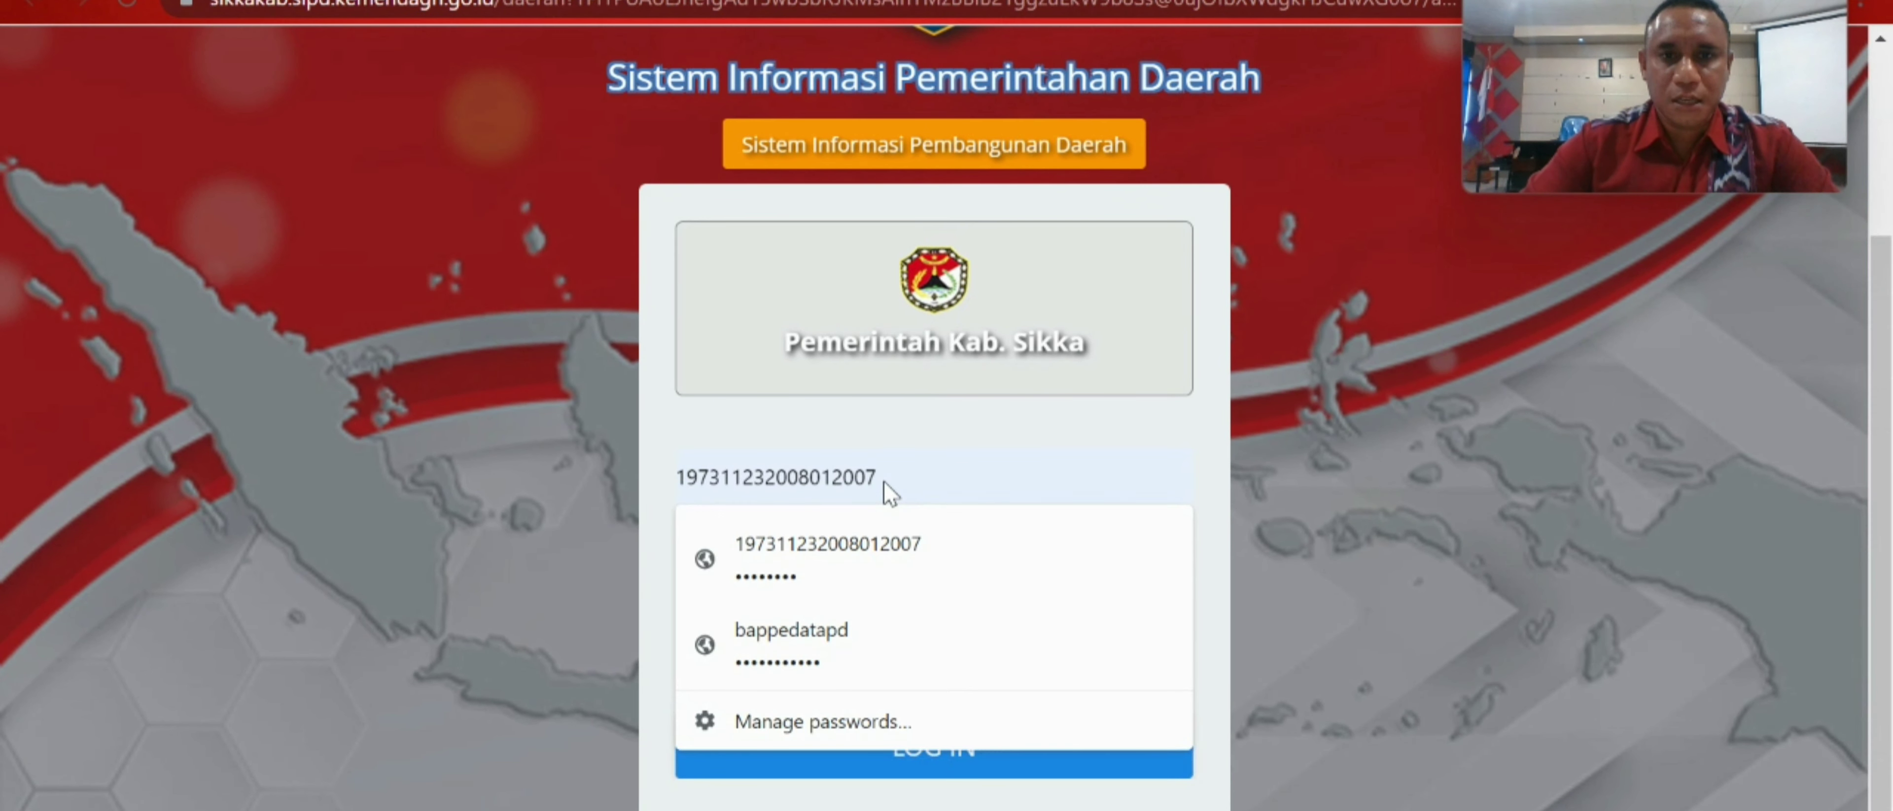
left_click(857, 558)
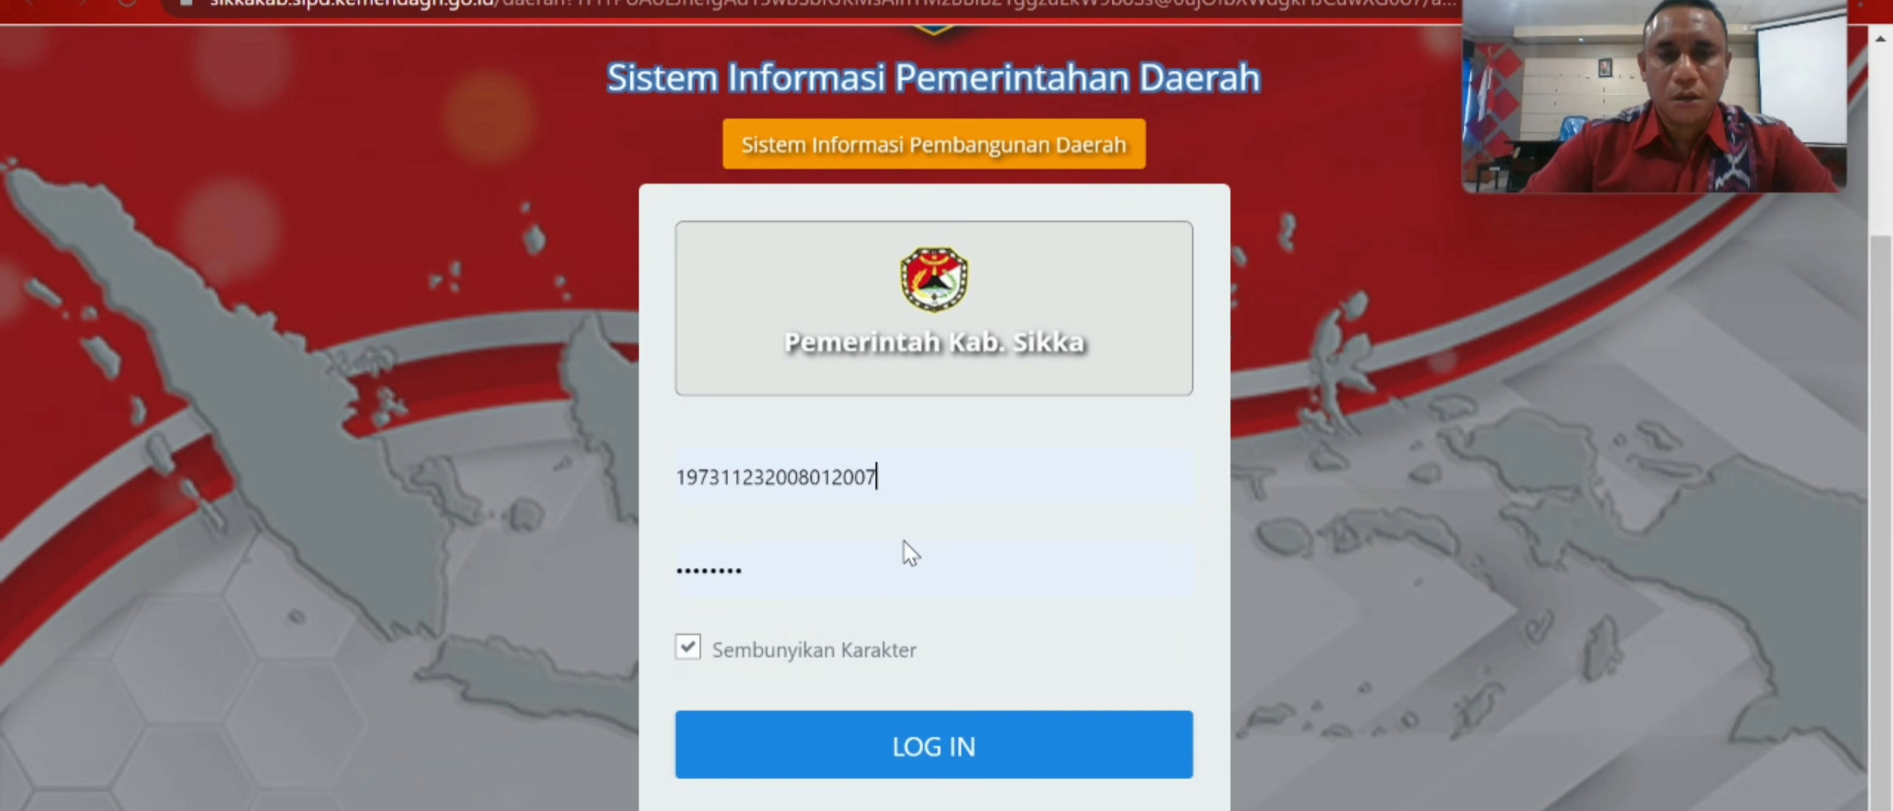
left_click(857, 747)
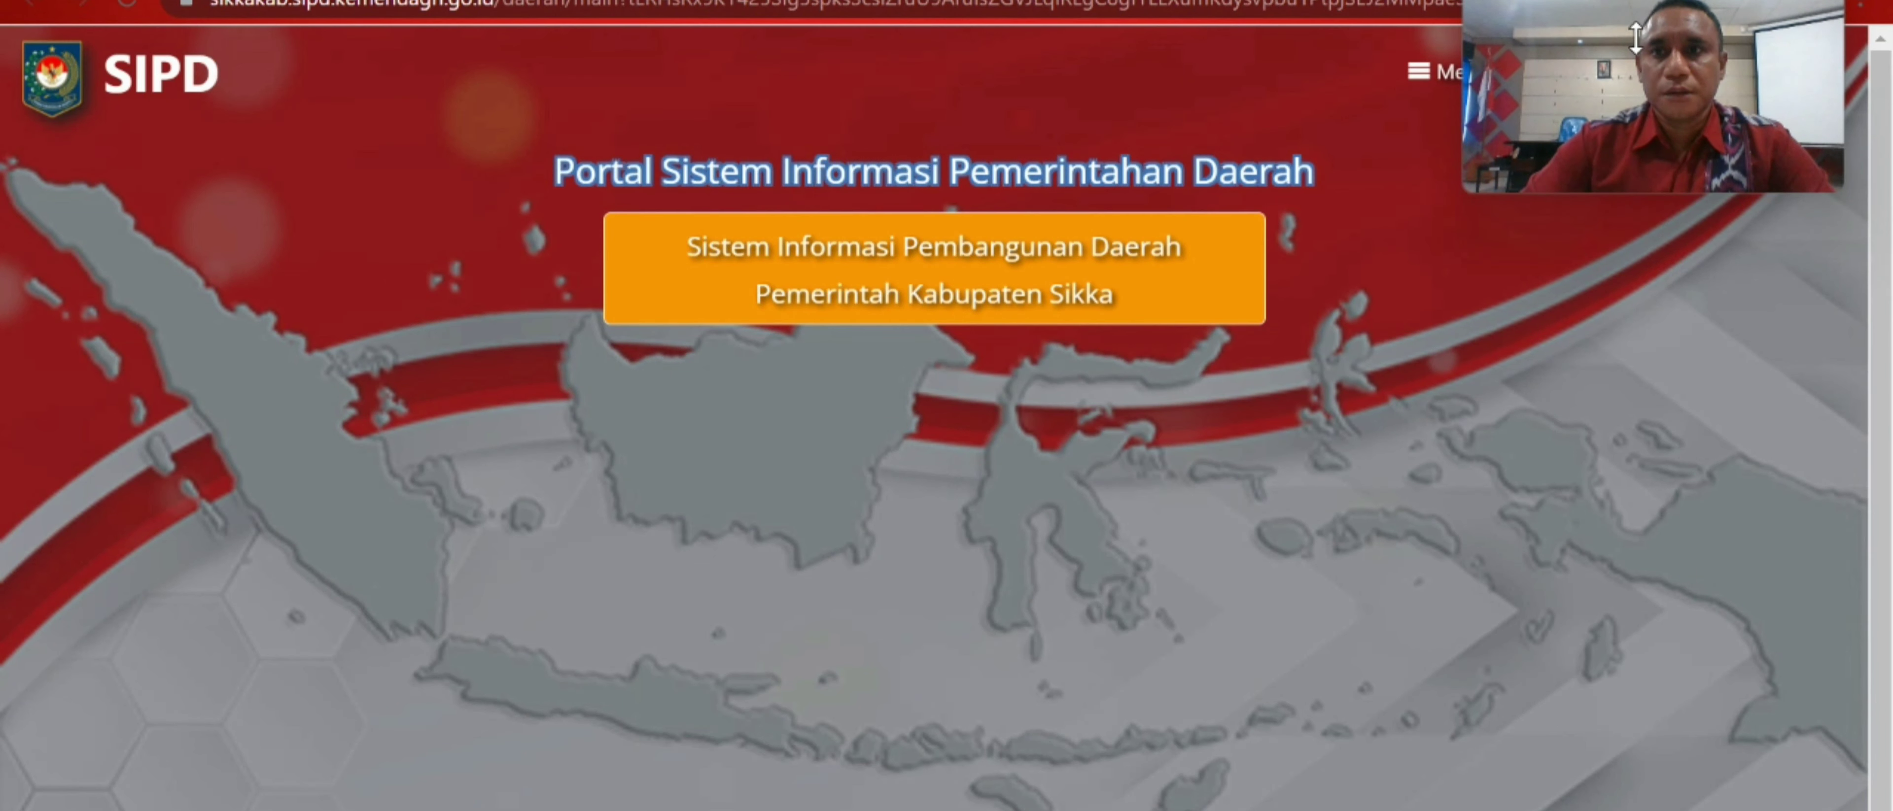
Move the floating video window clear of the page header and open the 2023 RKPD planning dashboard
mouse_move(1648, 15)
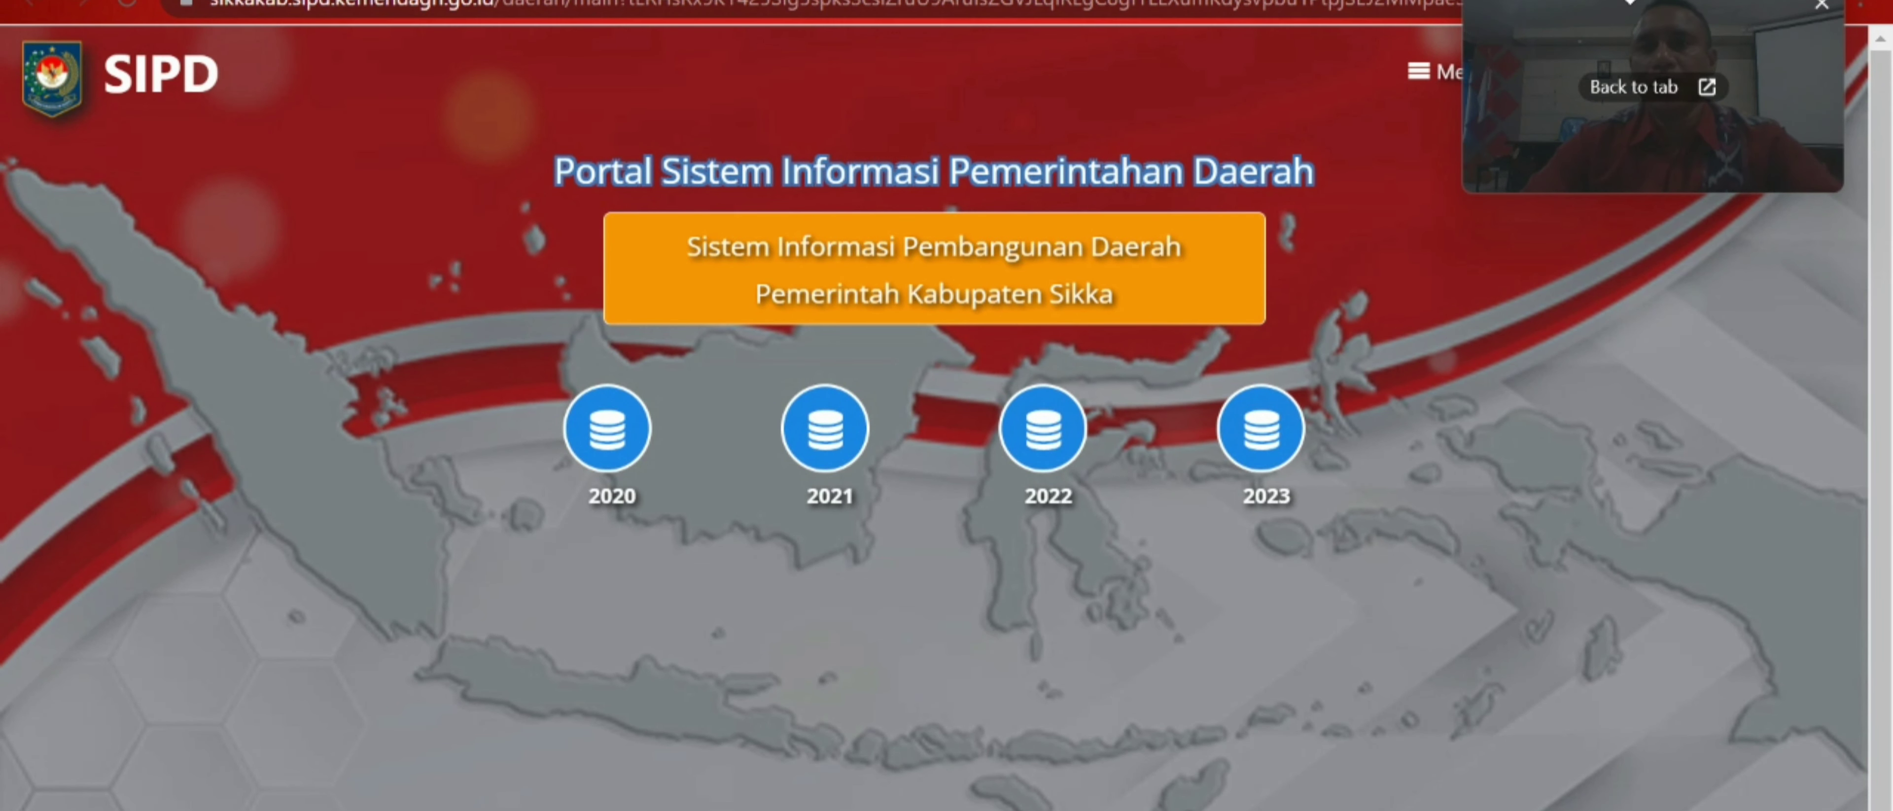
left_click_drag(1618, 15, 1633, 147)
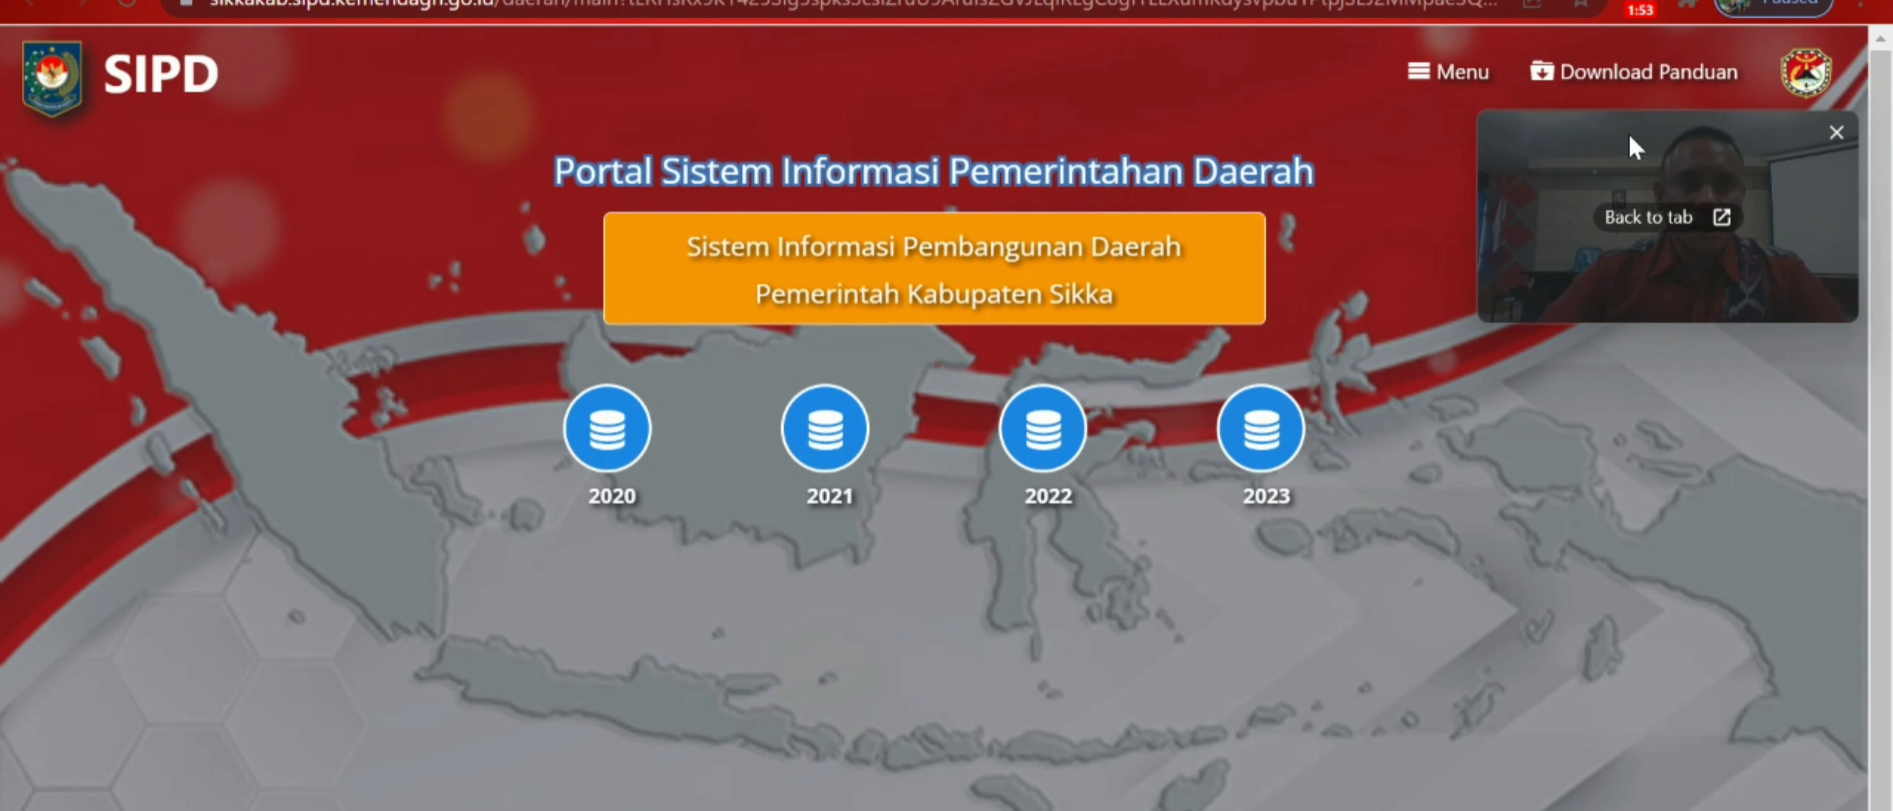
left_click(1264, 432)
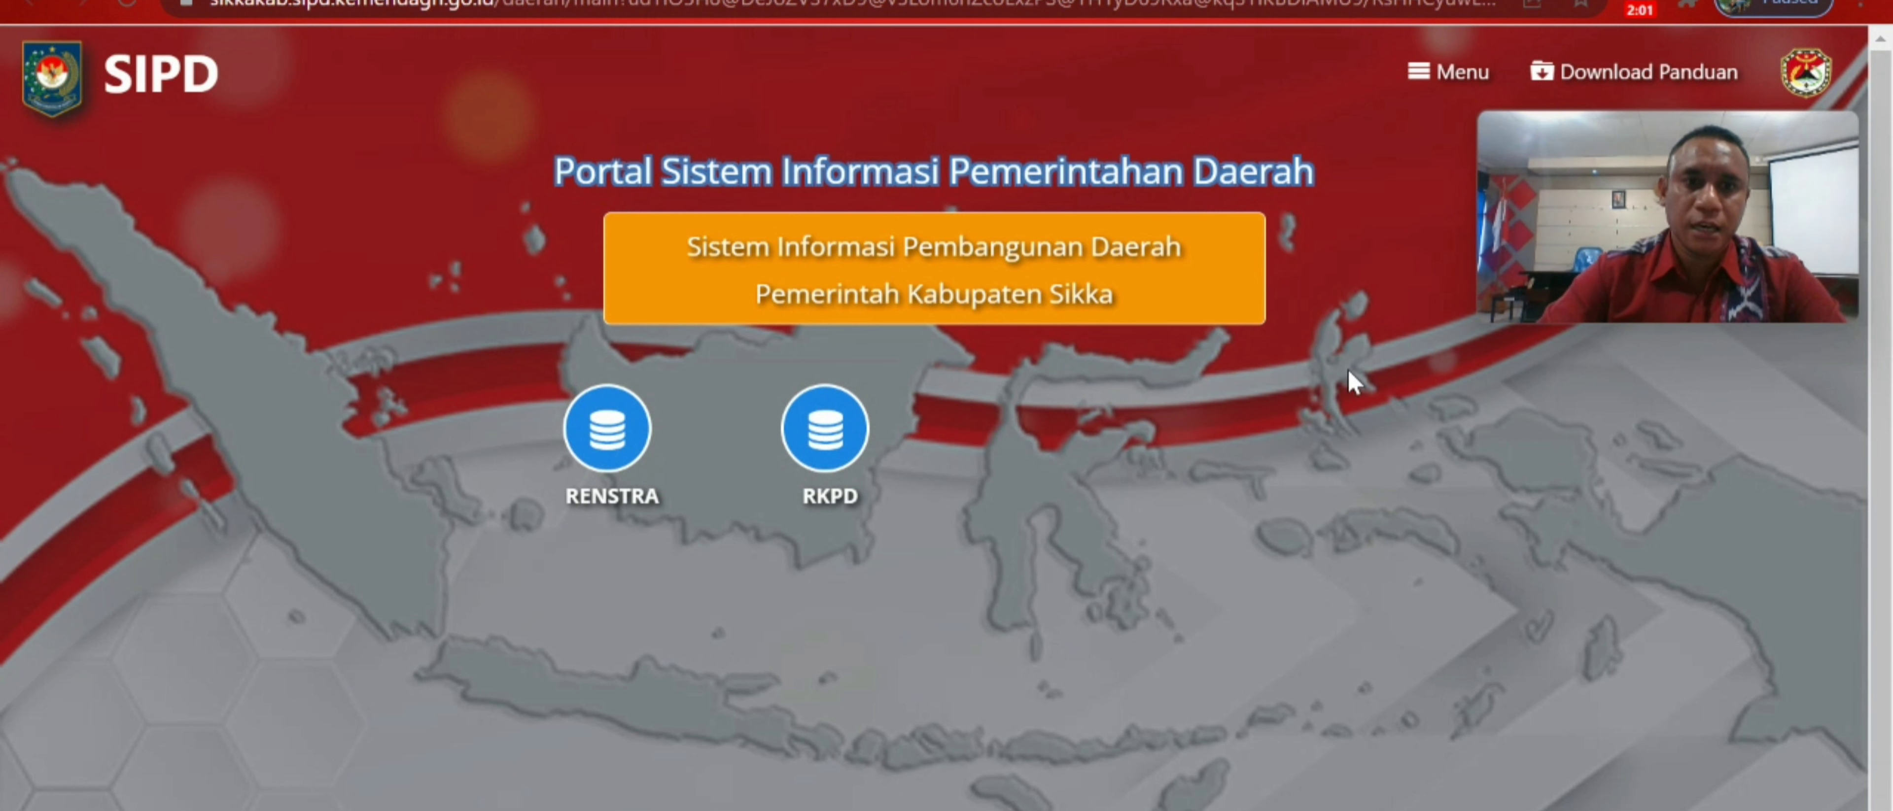
left_click(822, 426)
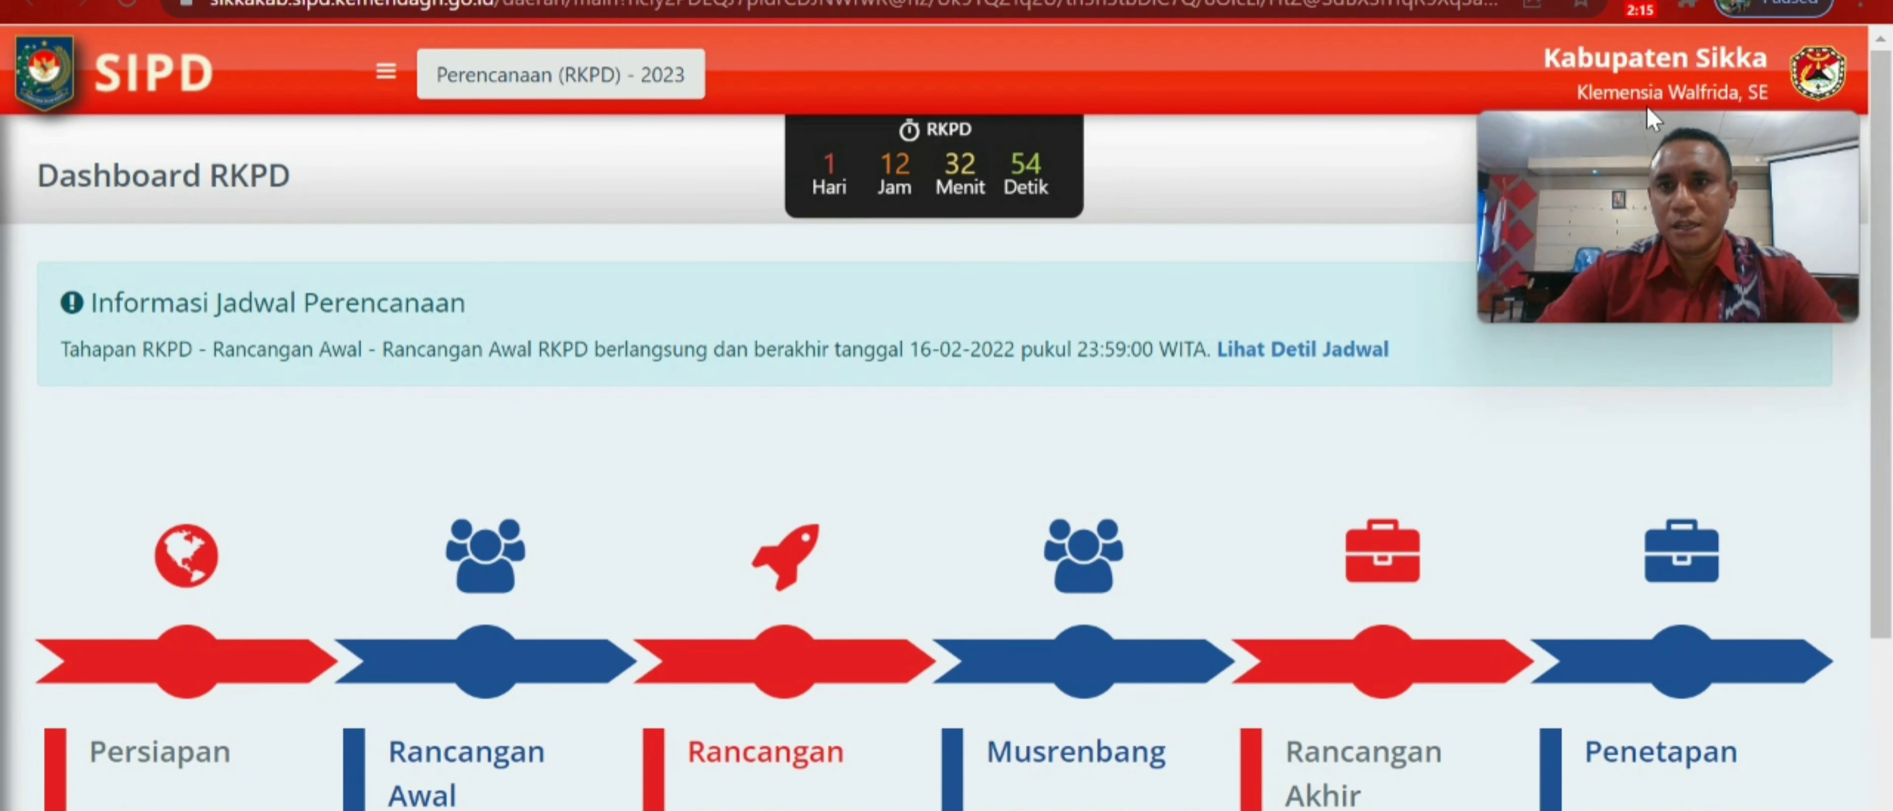
Open the Usulan Langsung (Aspirasi) page under Verifikasi Usulan
mouse_move(1629, 121)
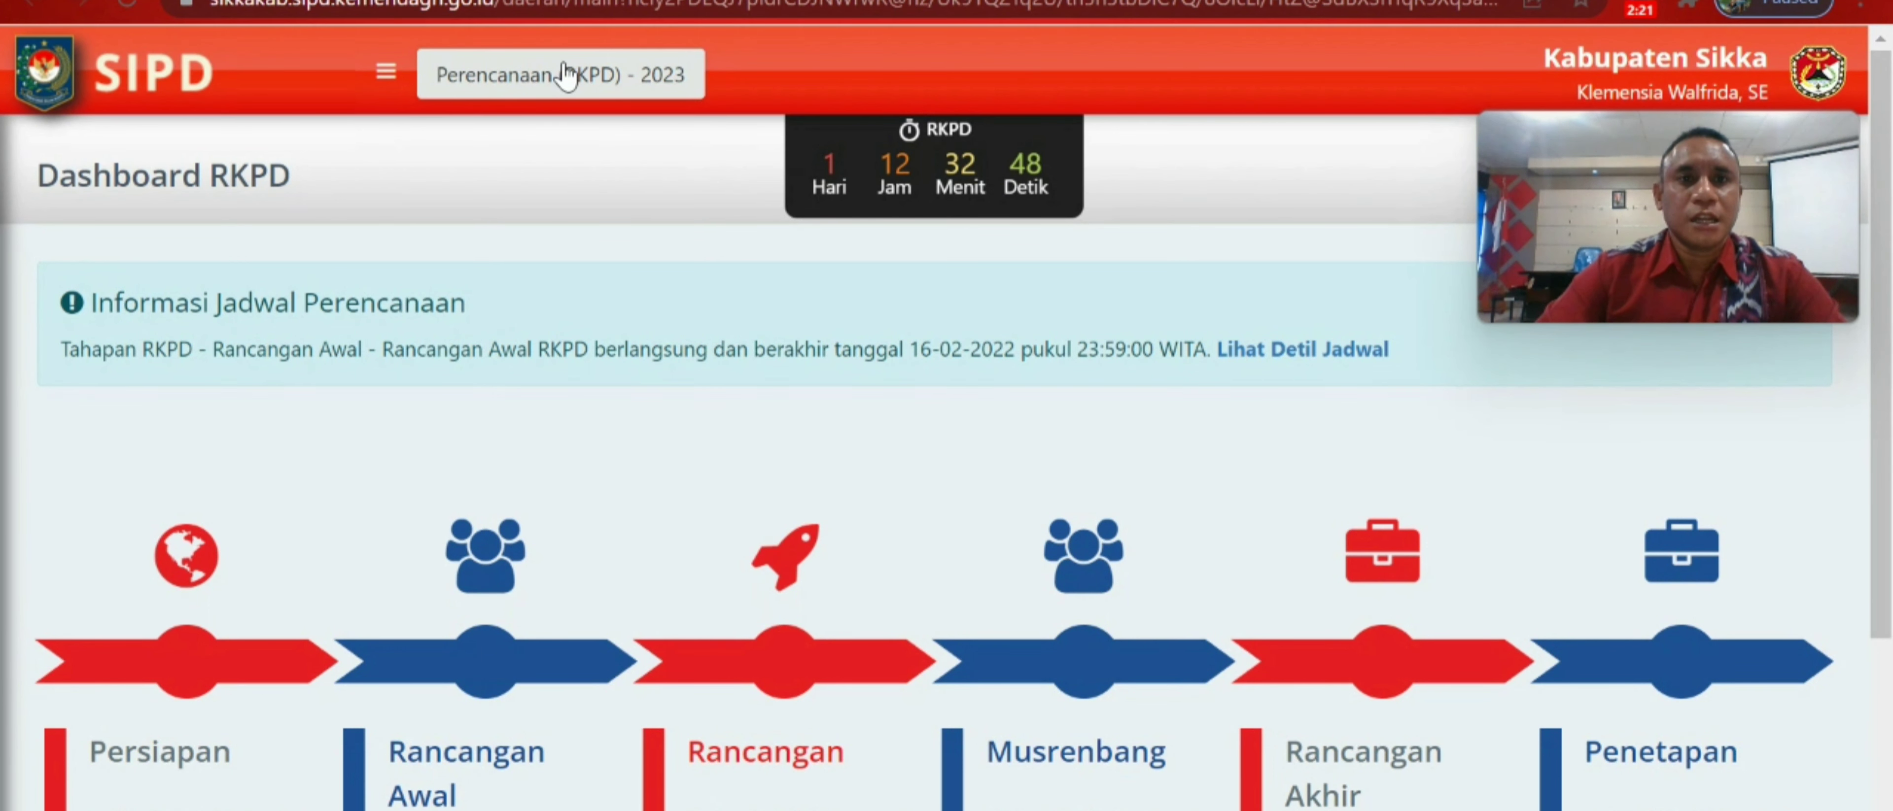
left_click(387, 74)
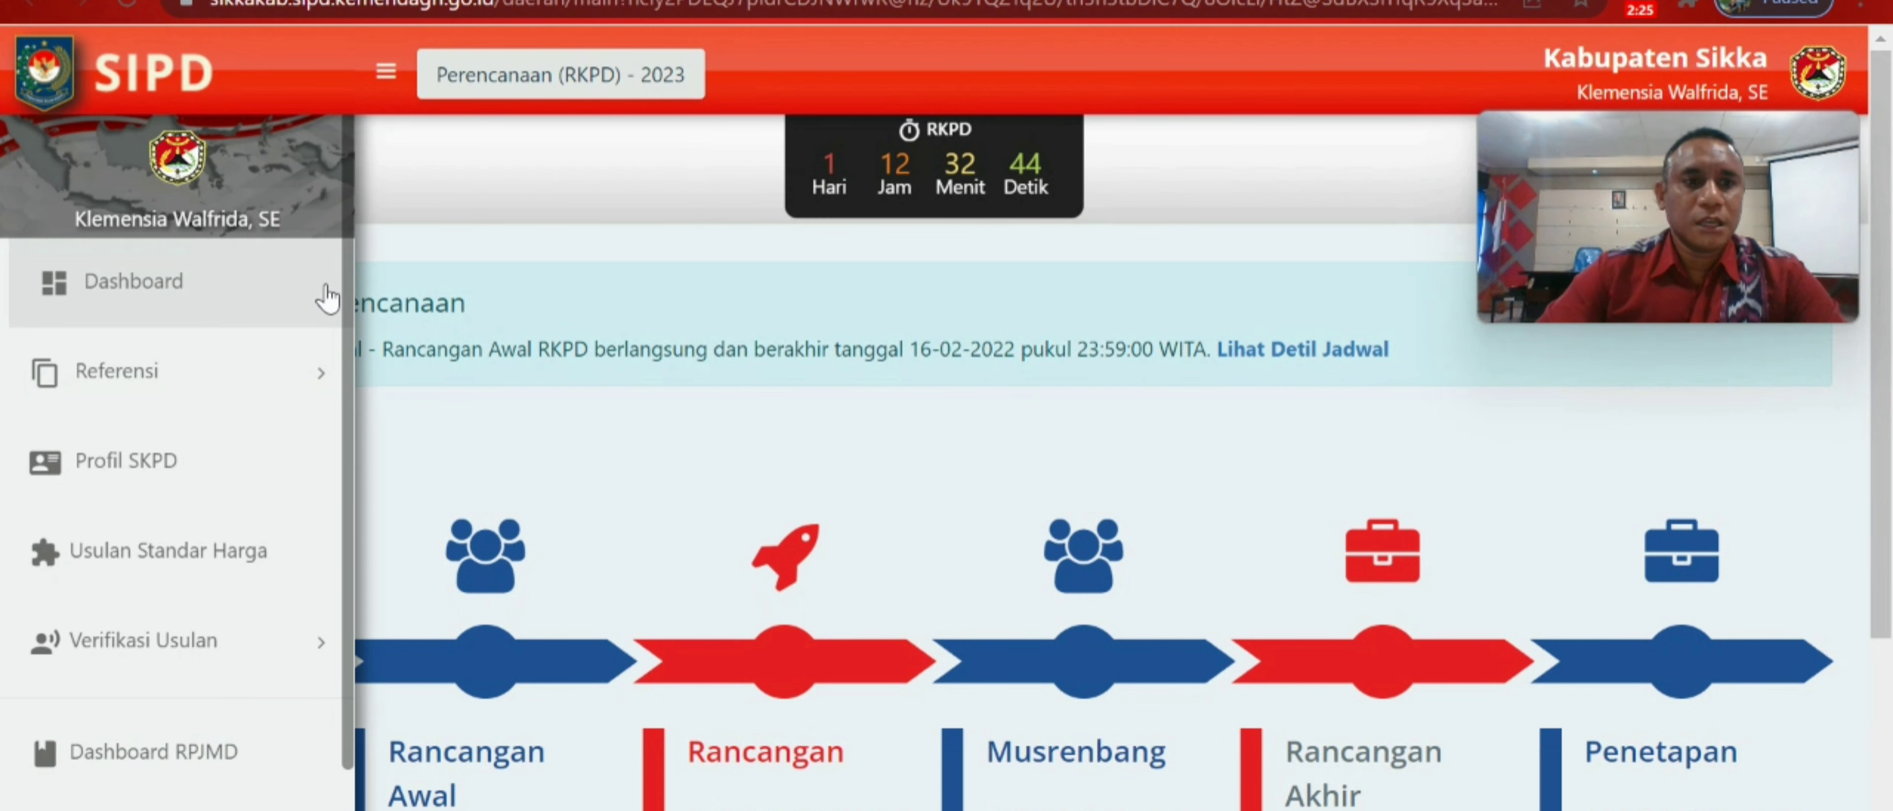
left_click(291, 652)
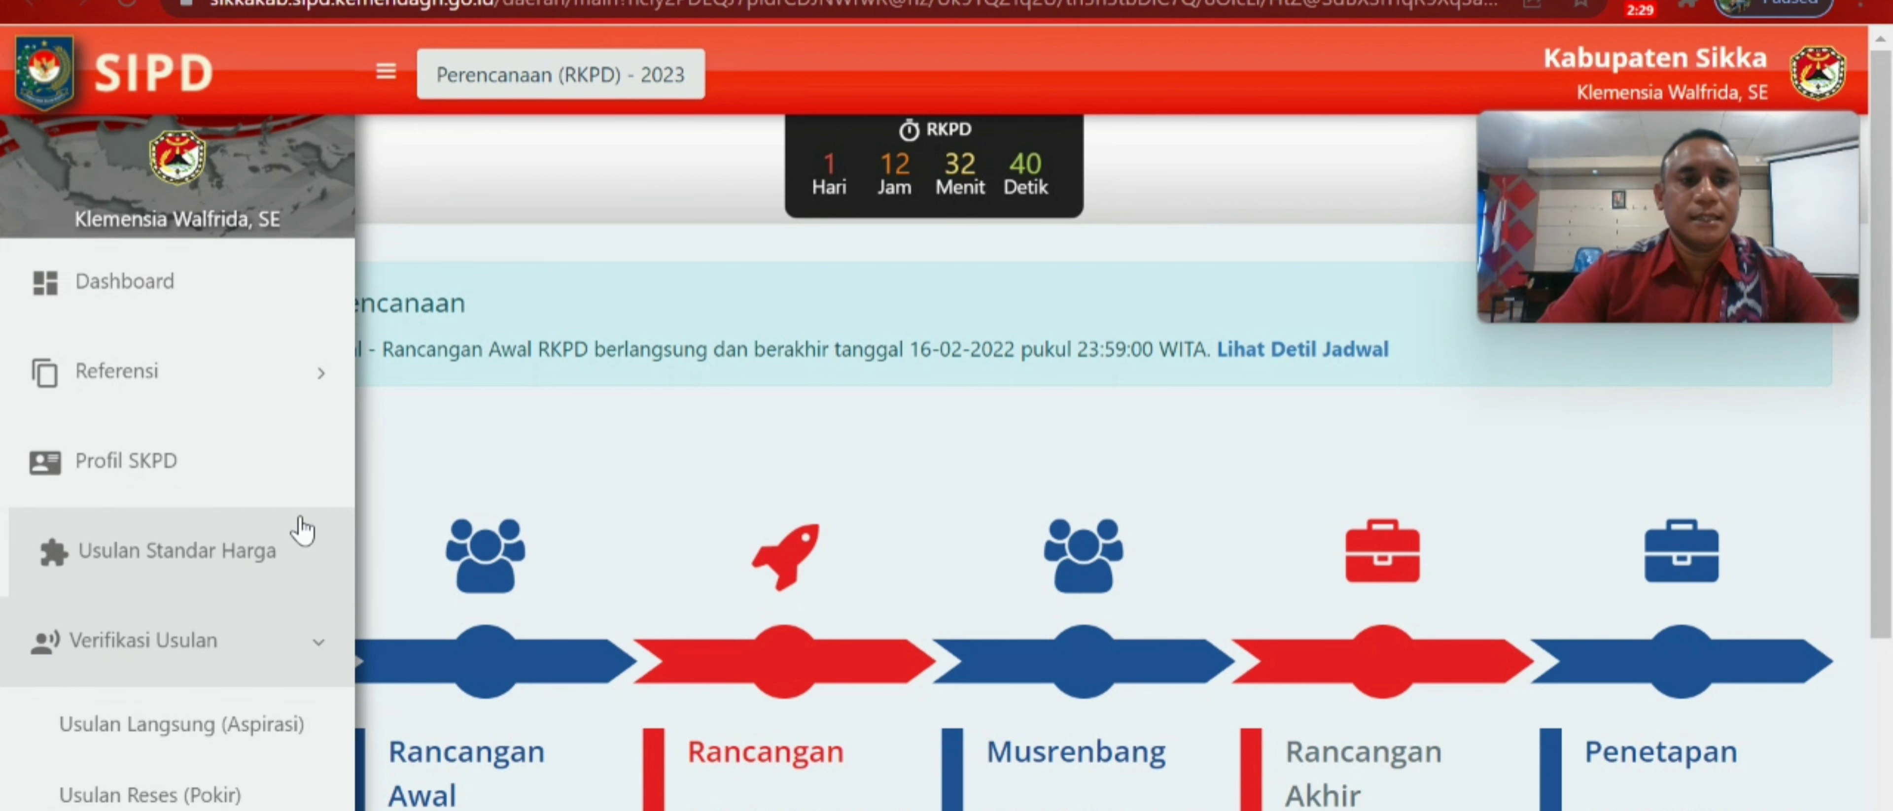
scroll(323, 518, "down", 4)
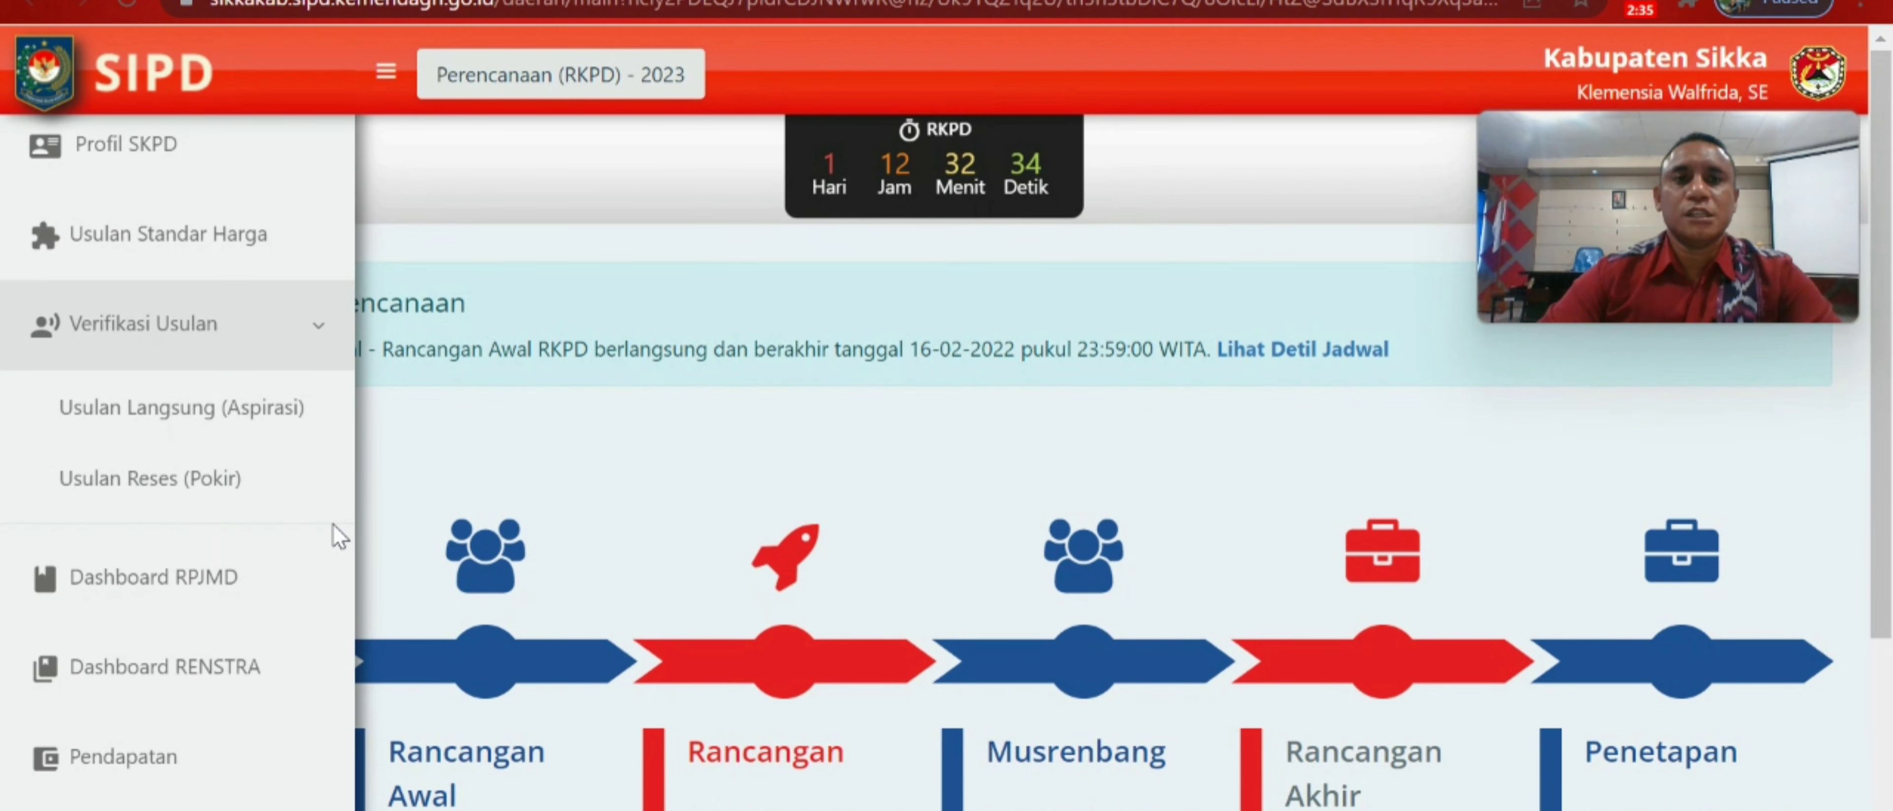
left_click(239, 409)
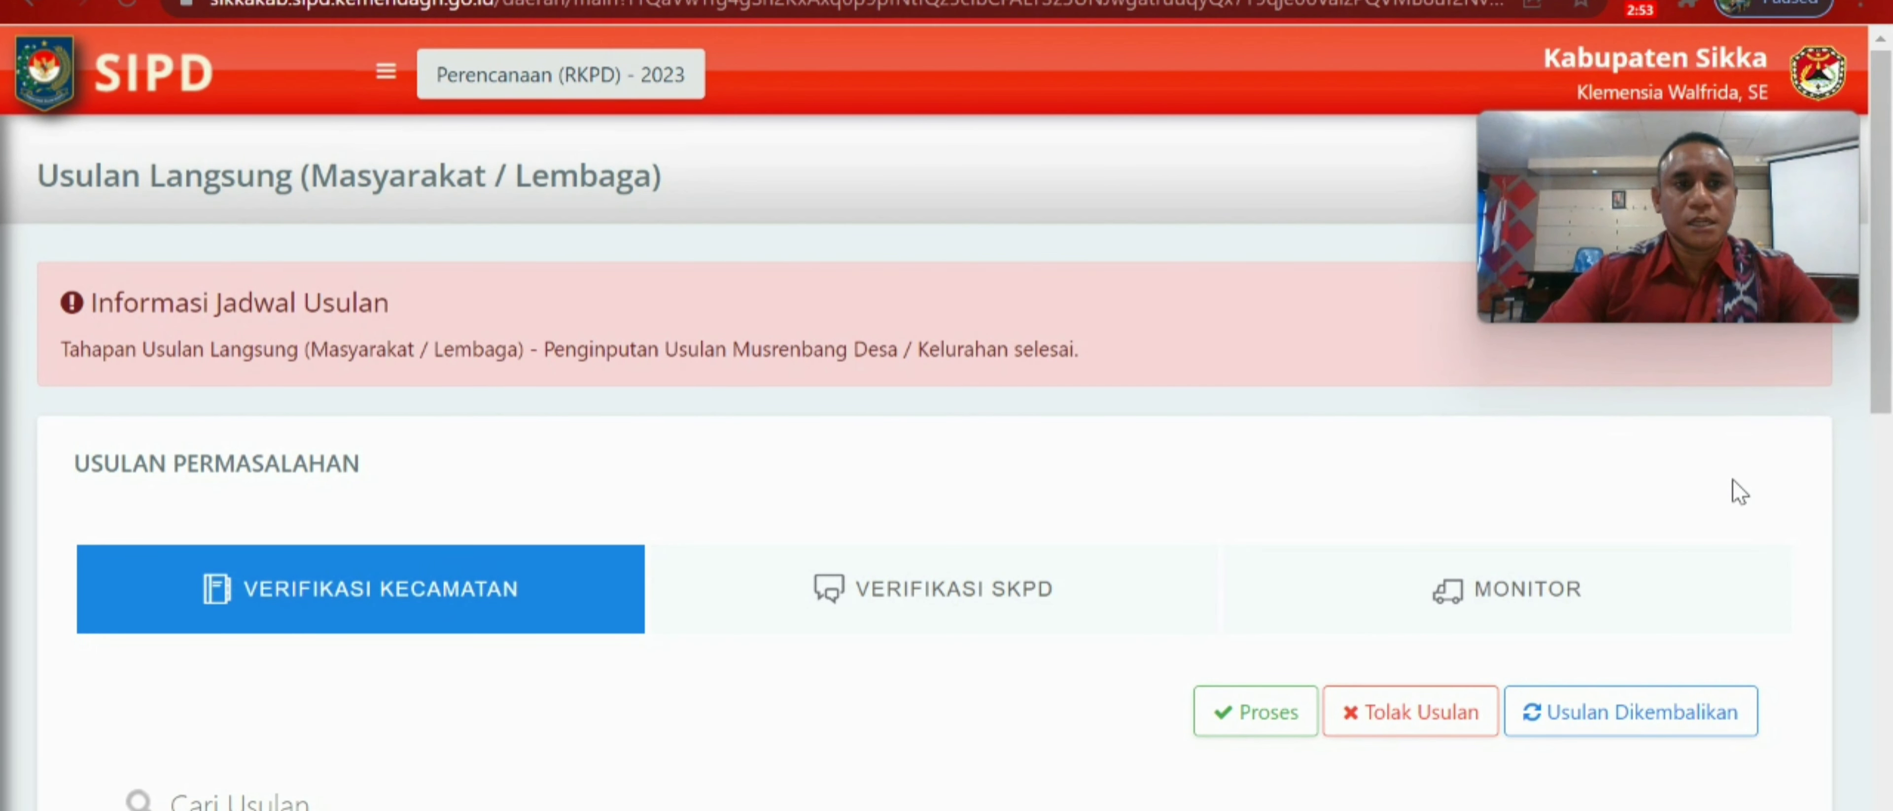
Look through the proposals under Verifikasi Kecamatan and switch to the Verifikasi SKPD list
scroll(1732, 479, "down", 2)
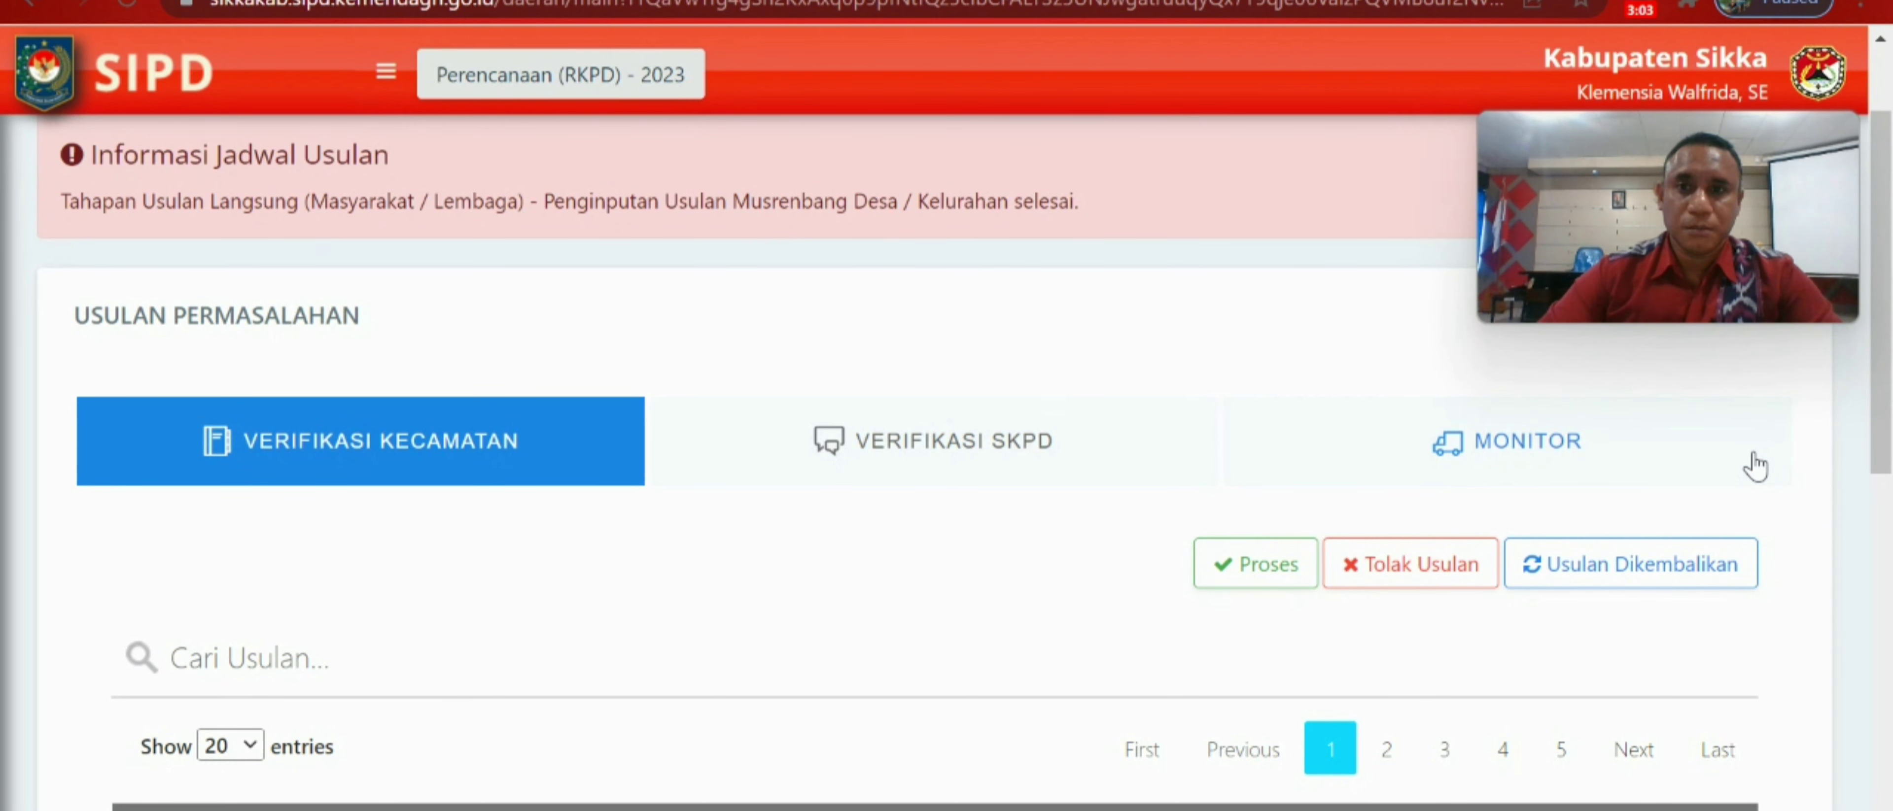
scroll(1755, 466, "down", 5)
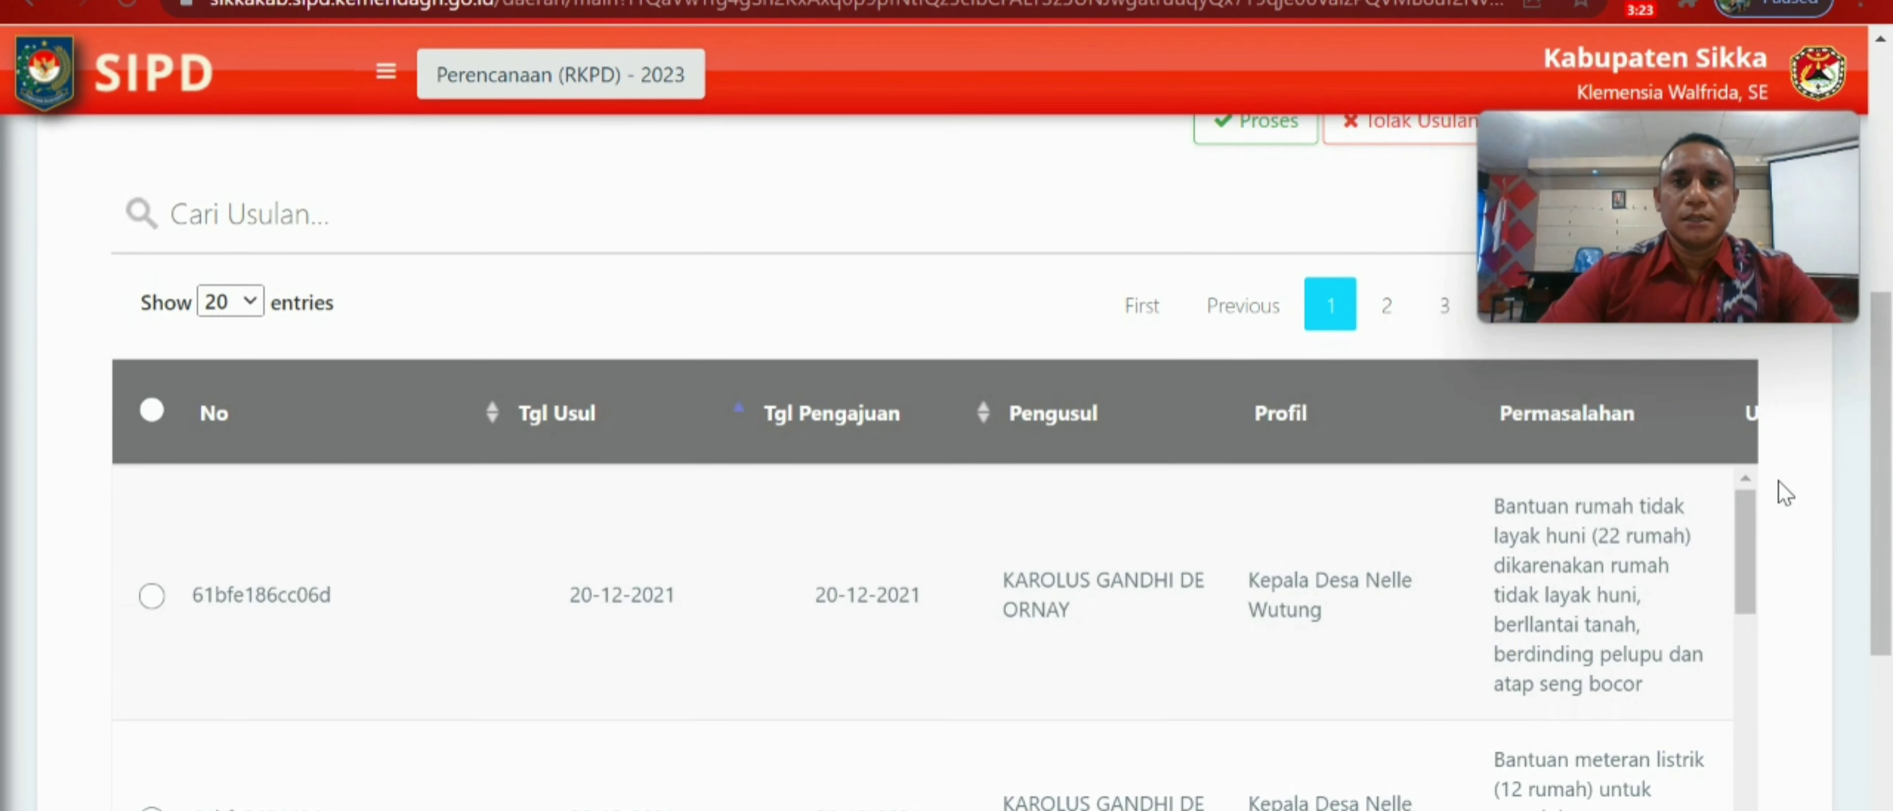
scroll(1782, 479, "up", 3)
scroll(1792, 479, "up", 3)
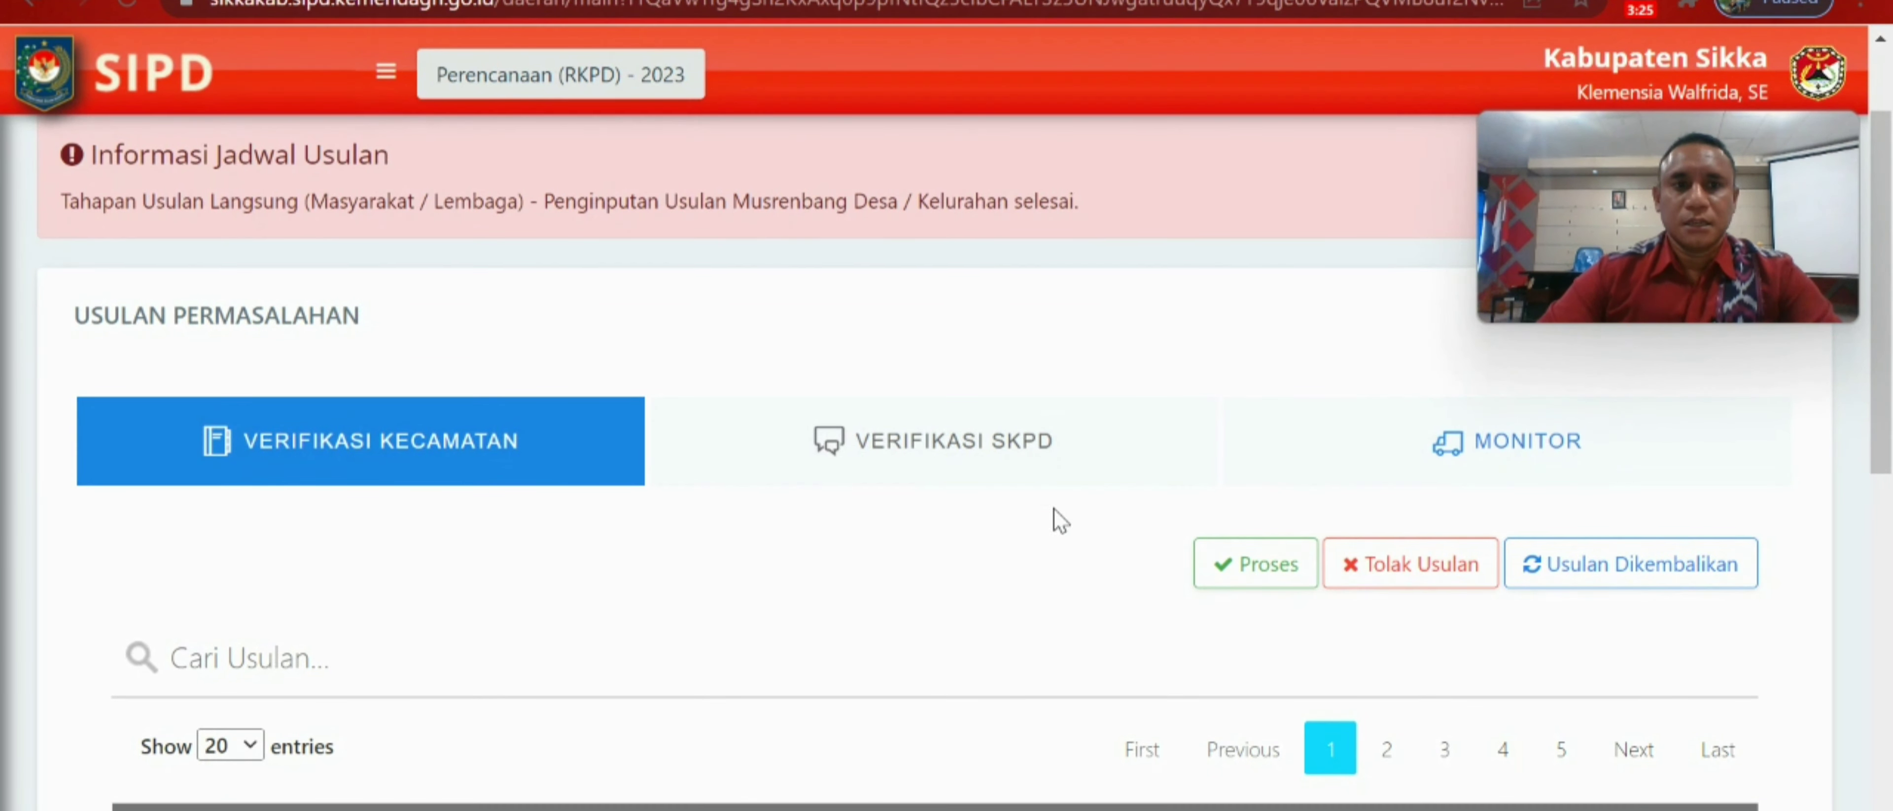
left_click(923, 445)
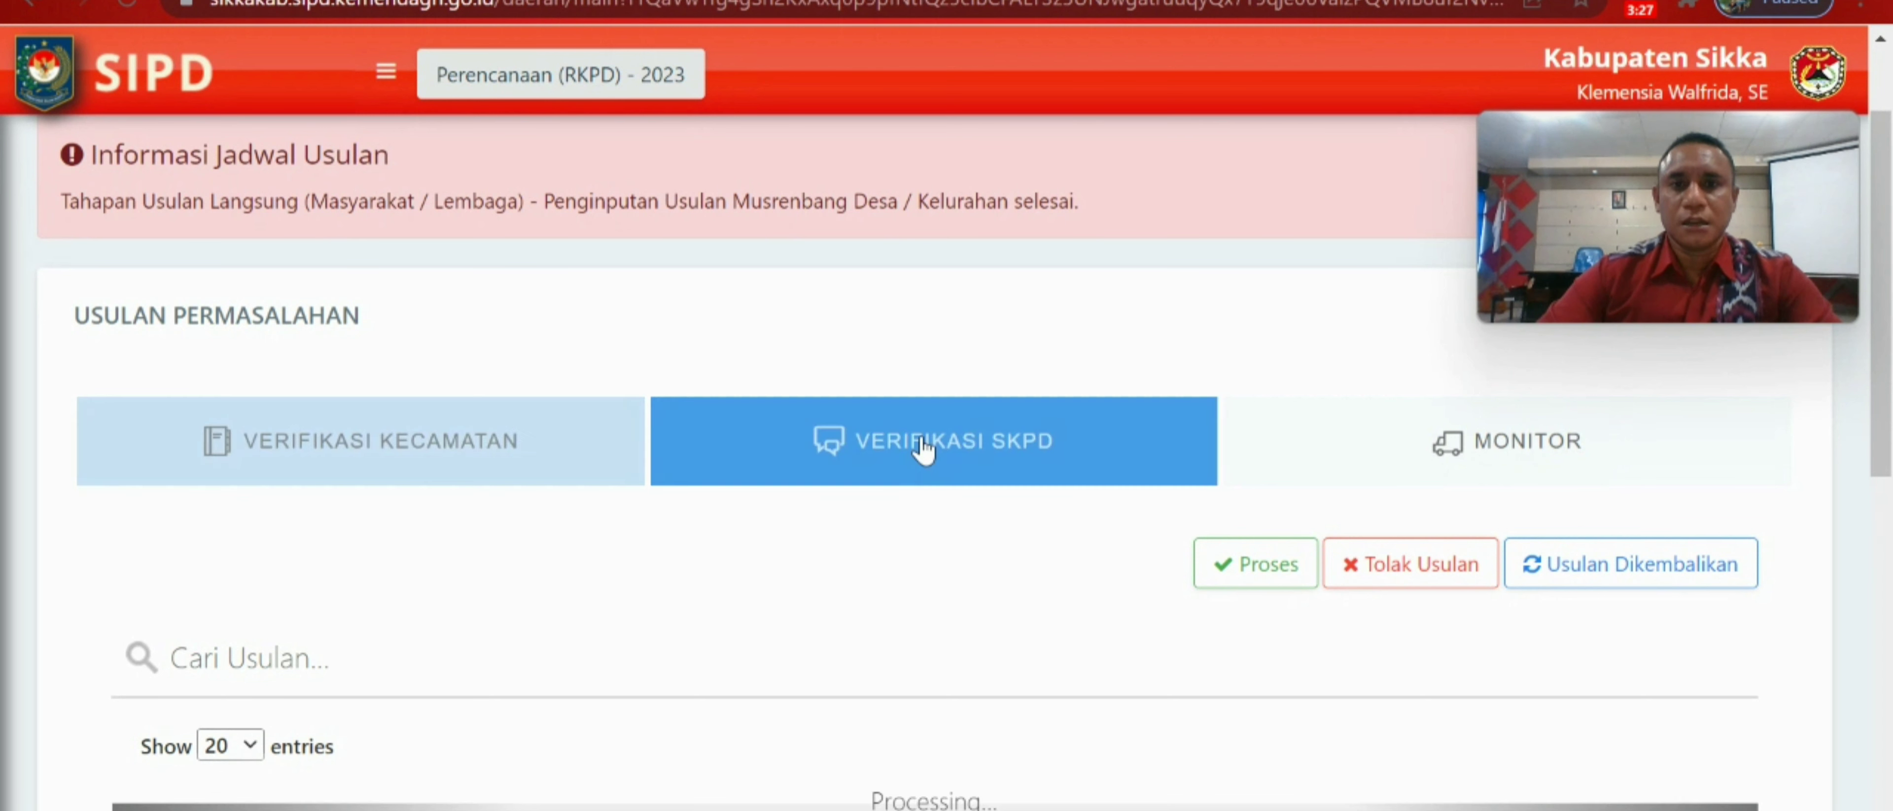
Display the Monitor list of proposals and check its options for the number of entries shown
left_click(1473, 452)
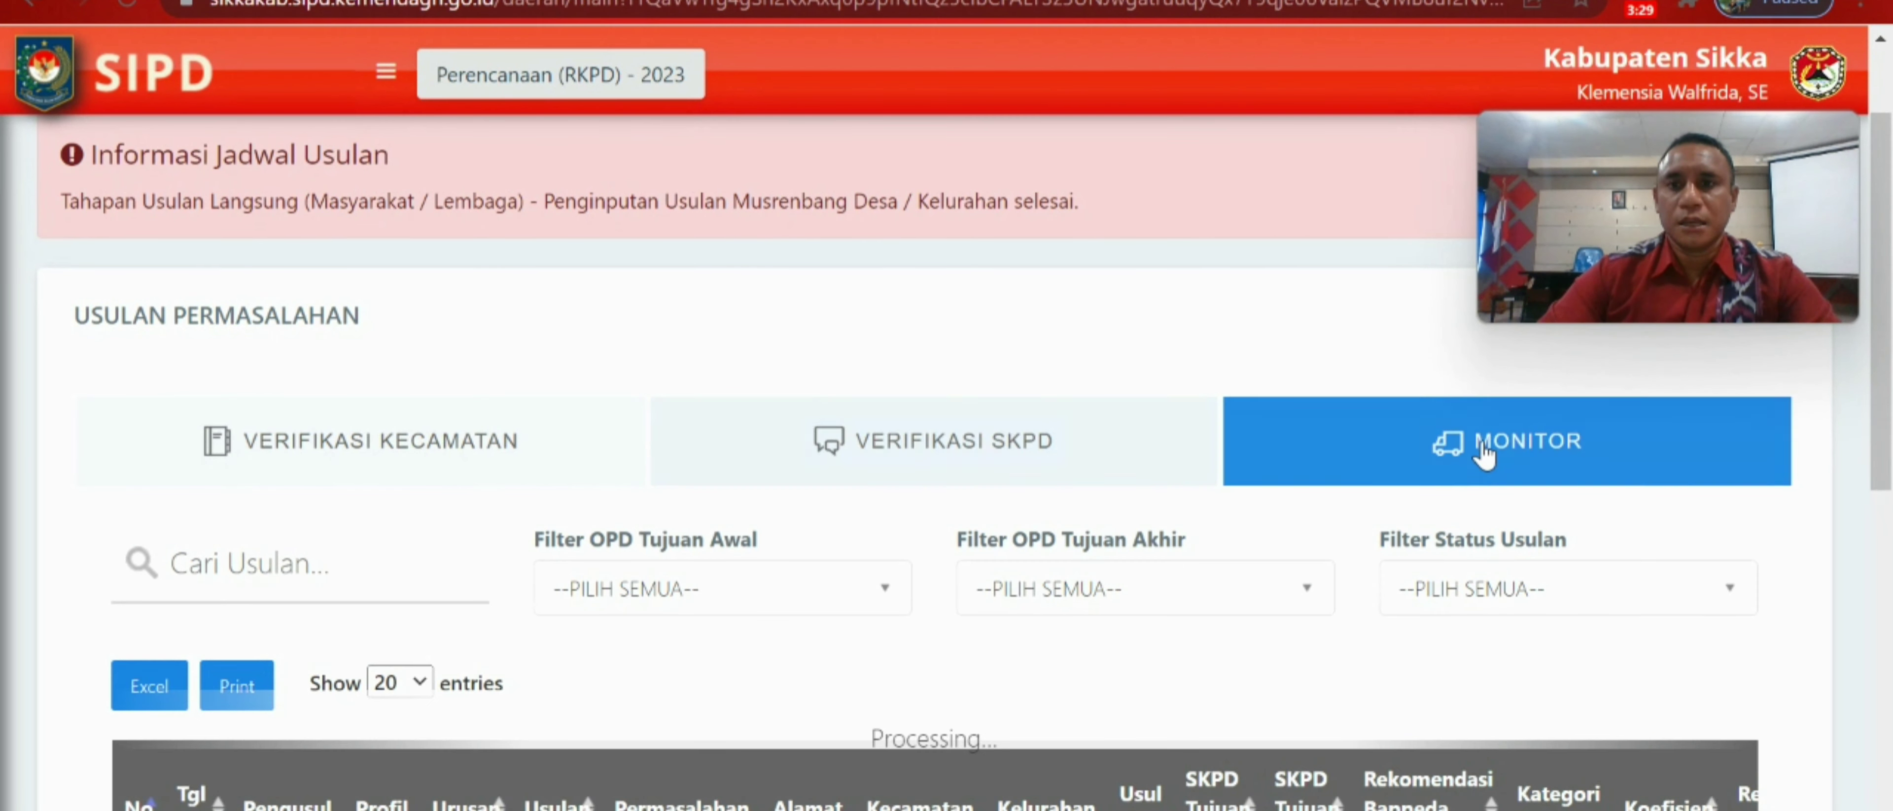
scroll(1229, 308, "down", 4)
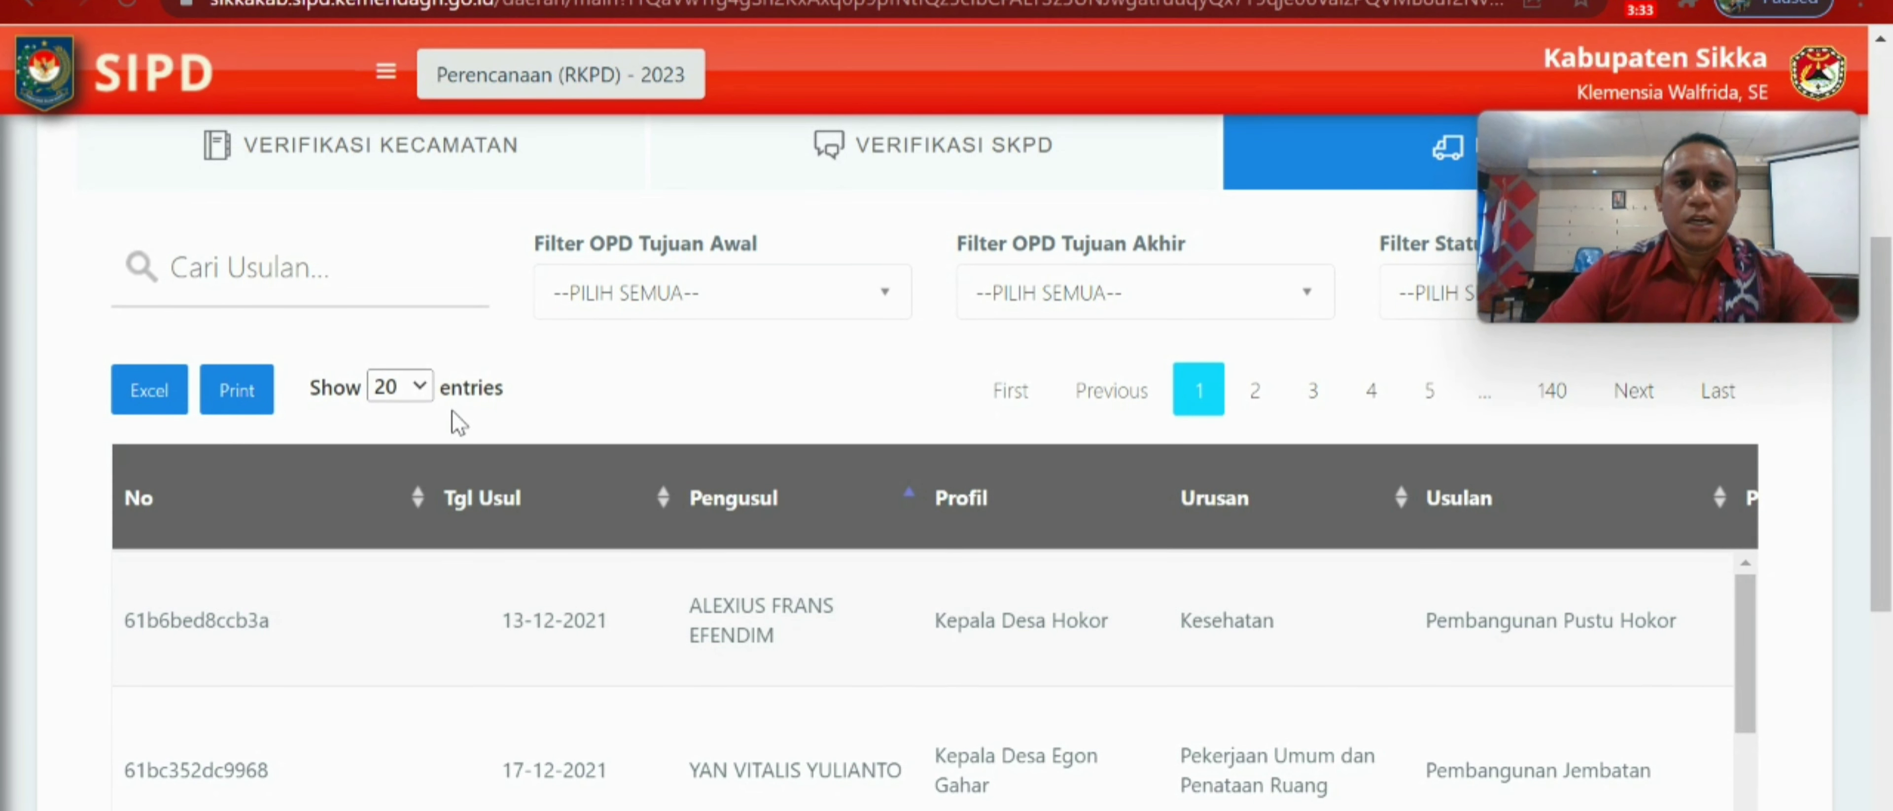
left_click(420, 389)
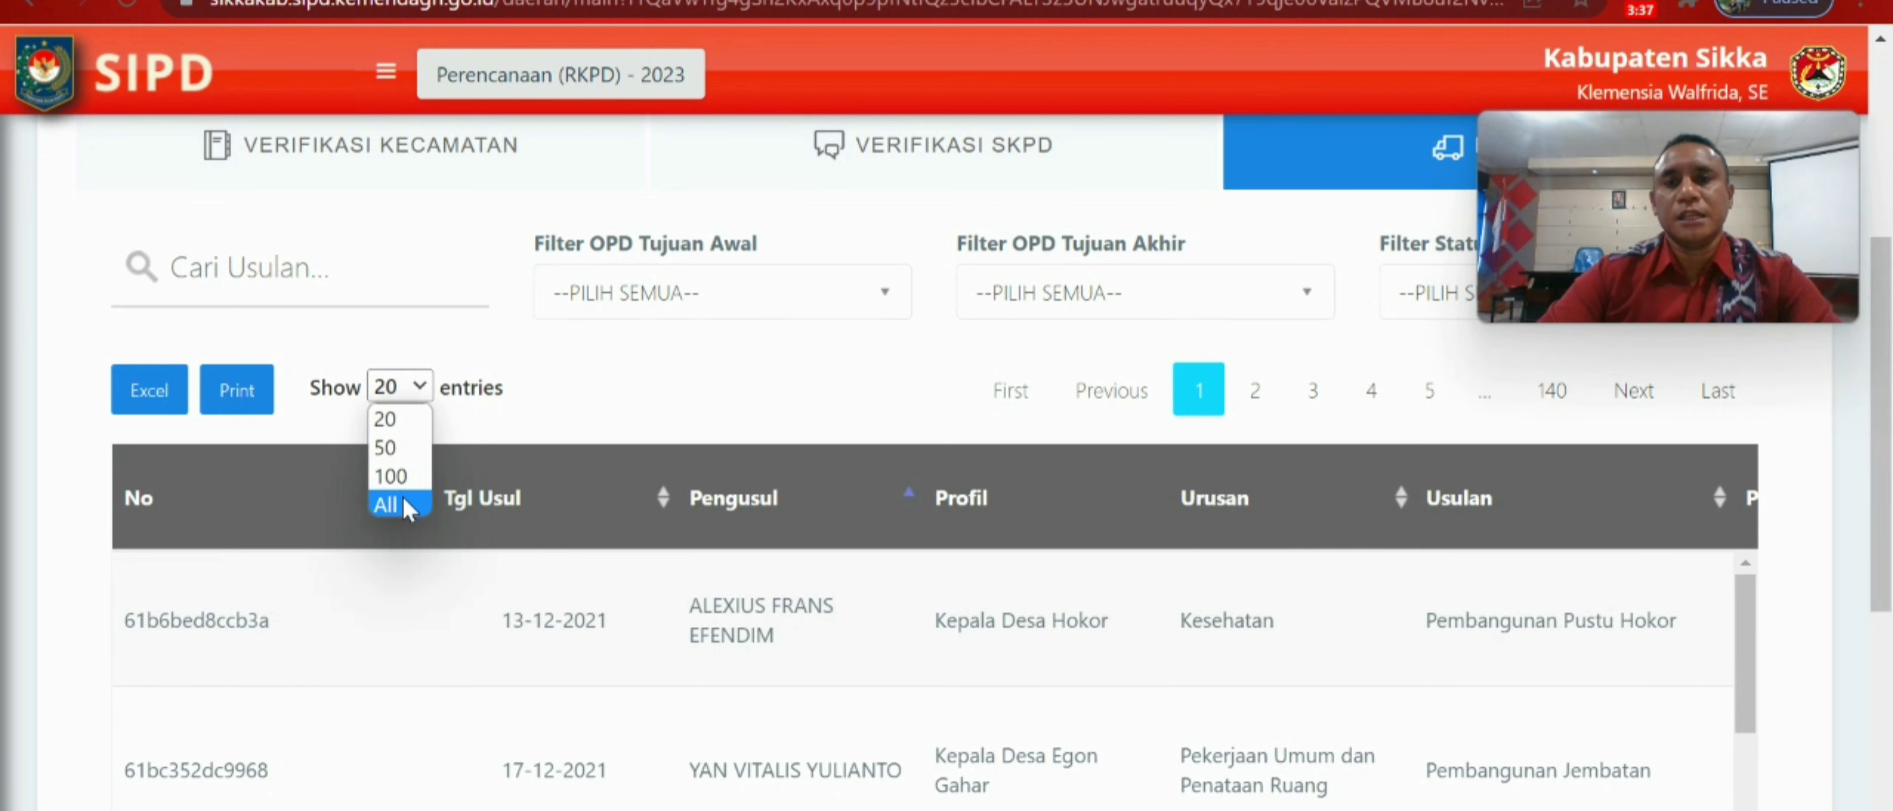
left_click(64, 328)
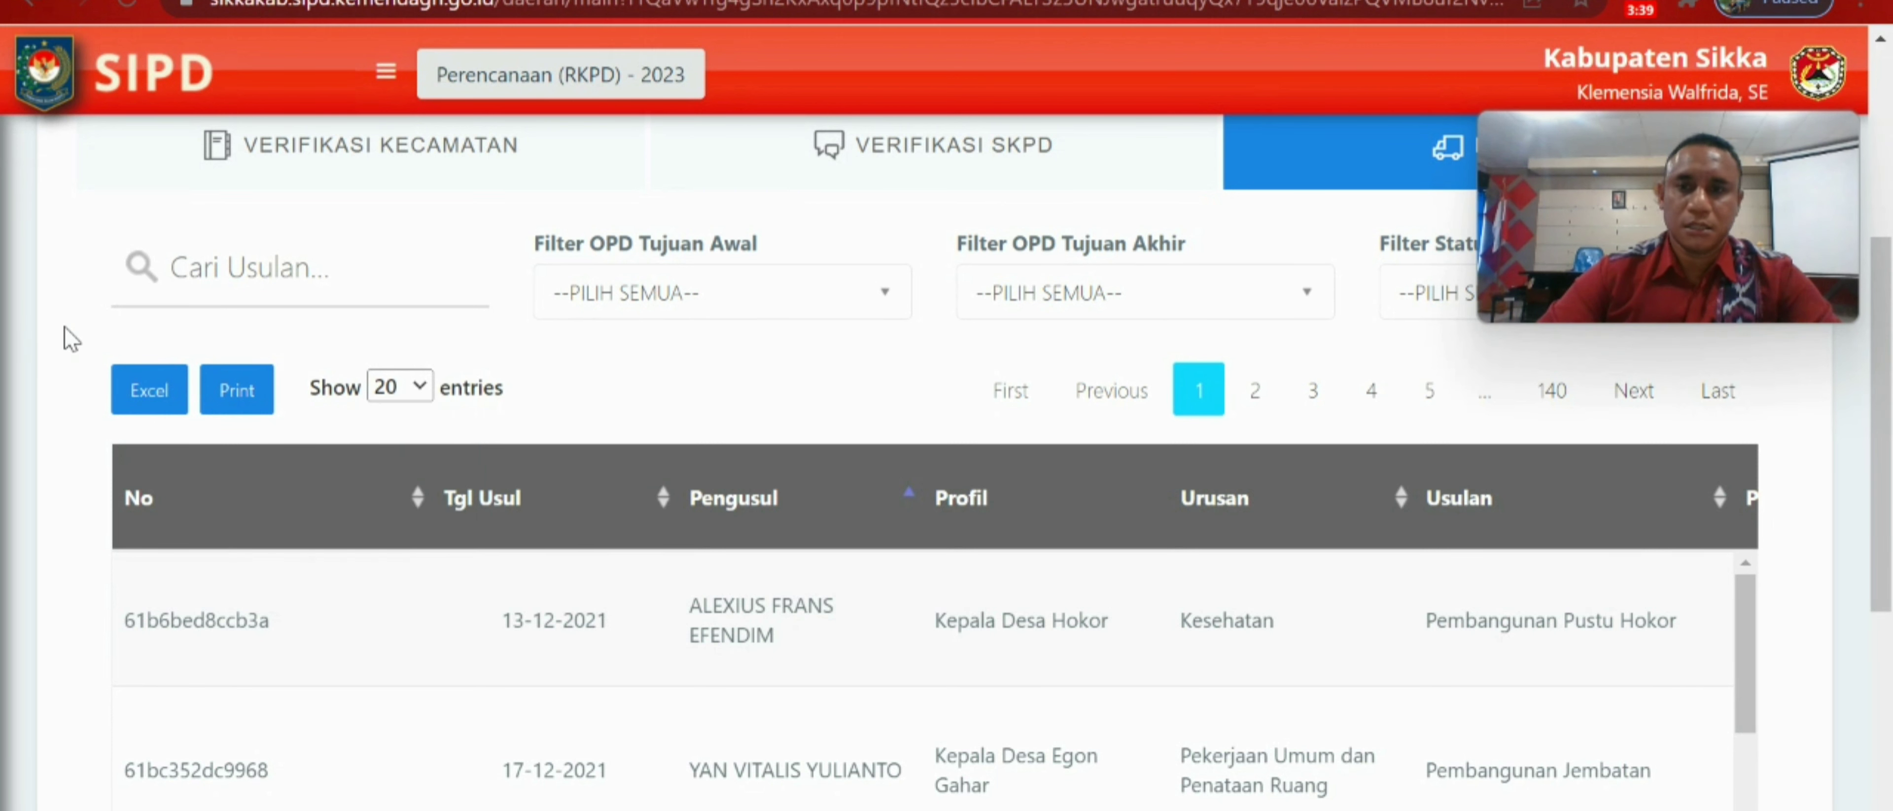
Look through the Monitor list of proposals, including the recommendation and Status columns at the far end of the table
scroll(1809, 472, "down", 2)
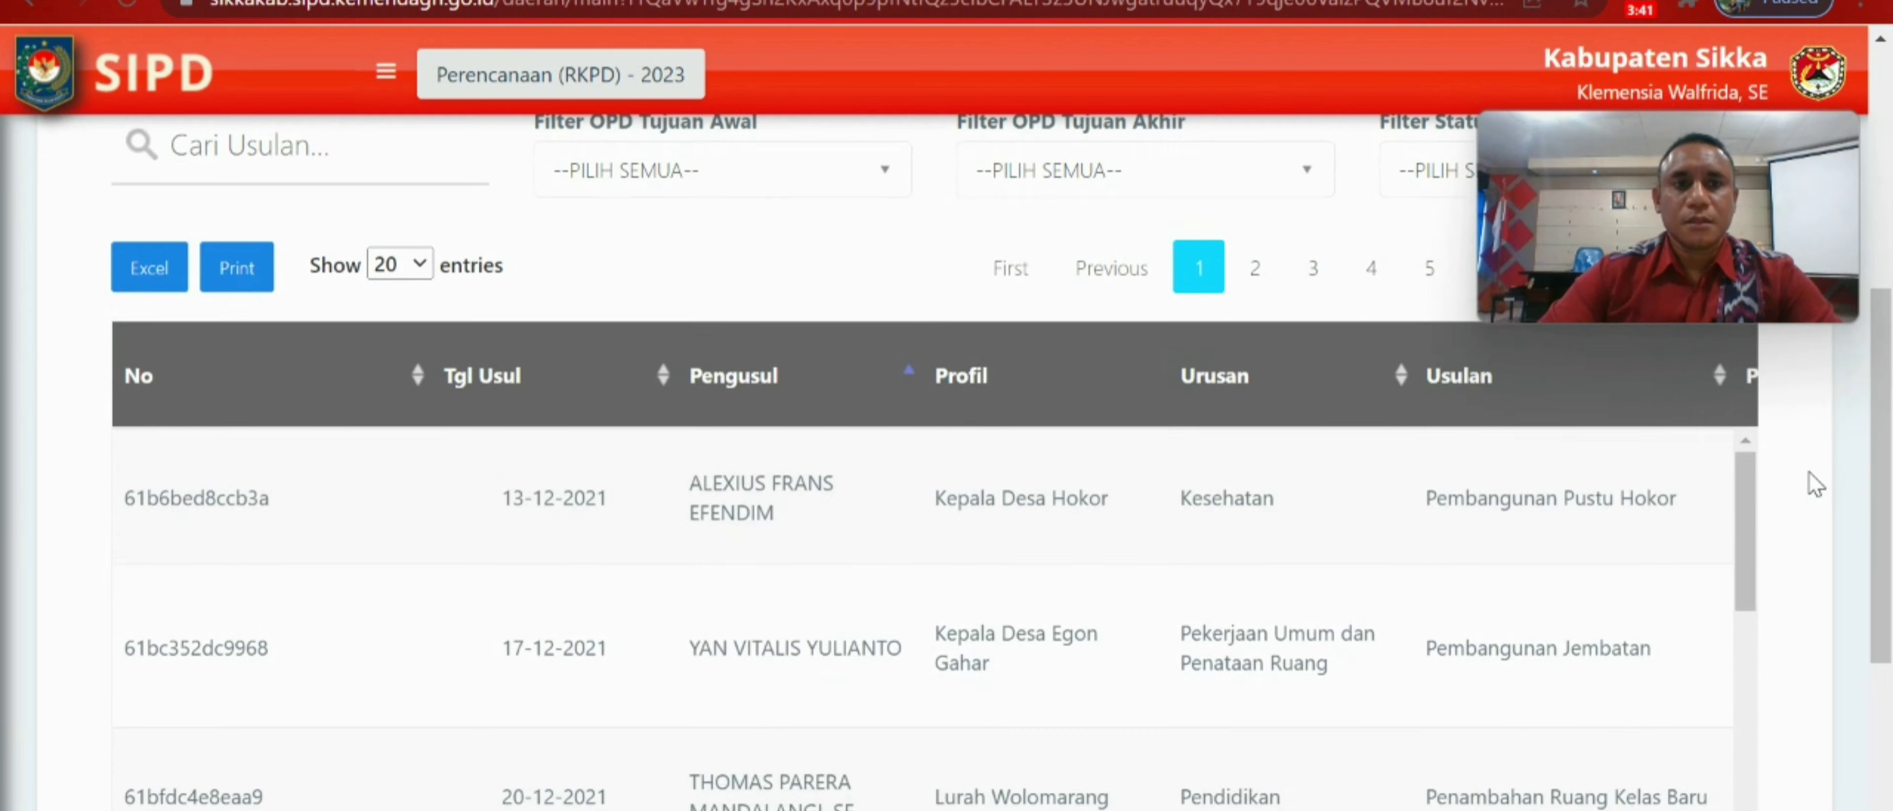
scroll(1809, 472, "down", 2)
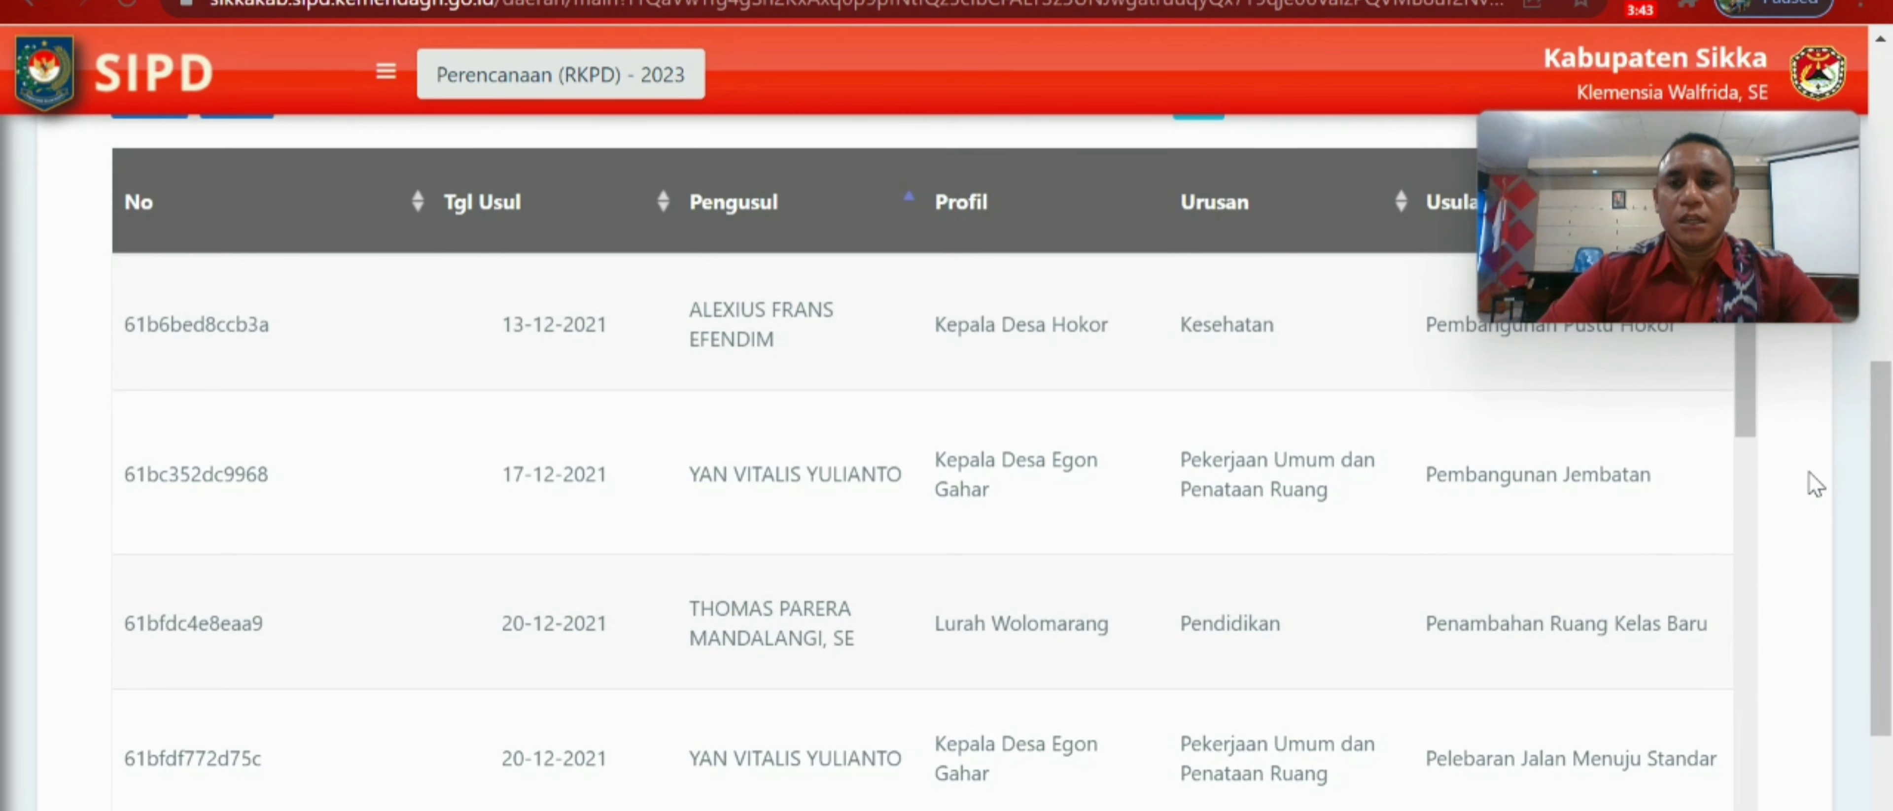
scroll(1809, 472, "down", 5)
scroll(1806, 476, "up", 3)
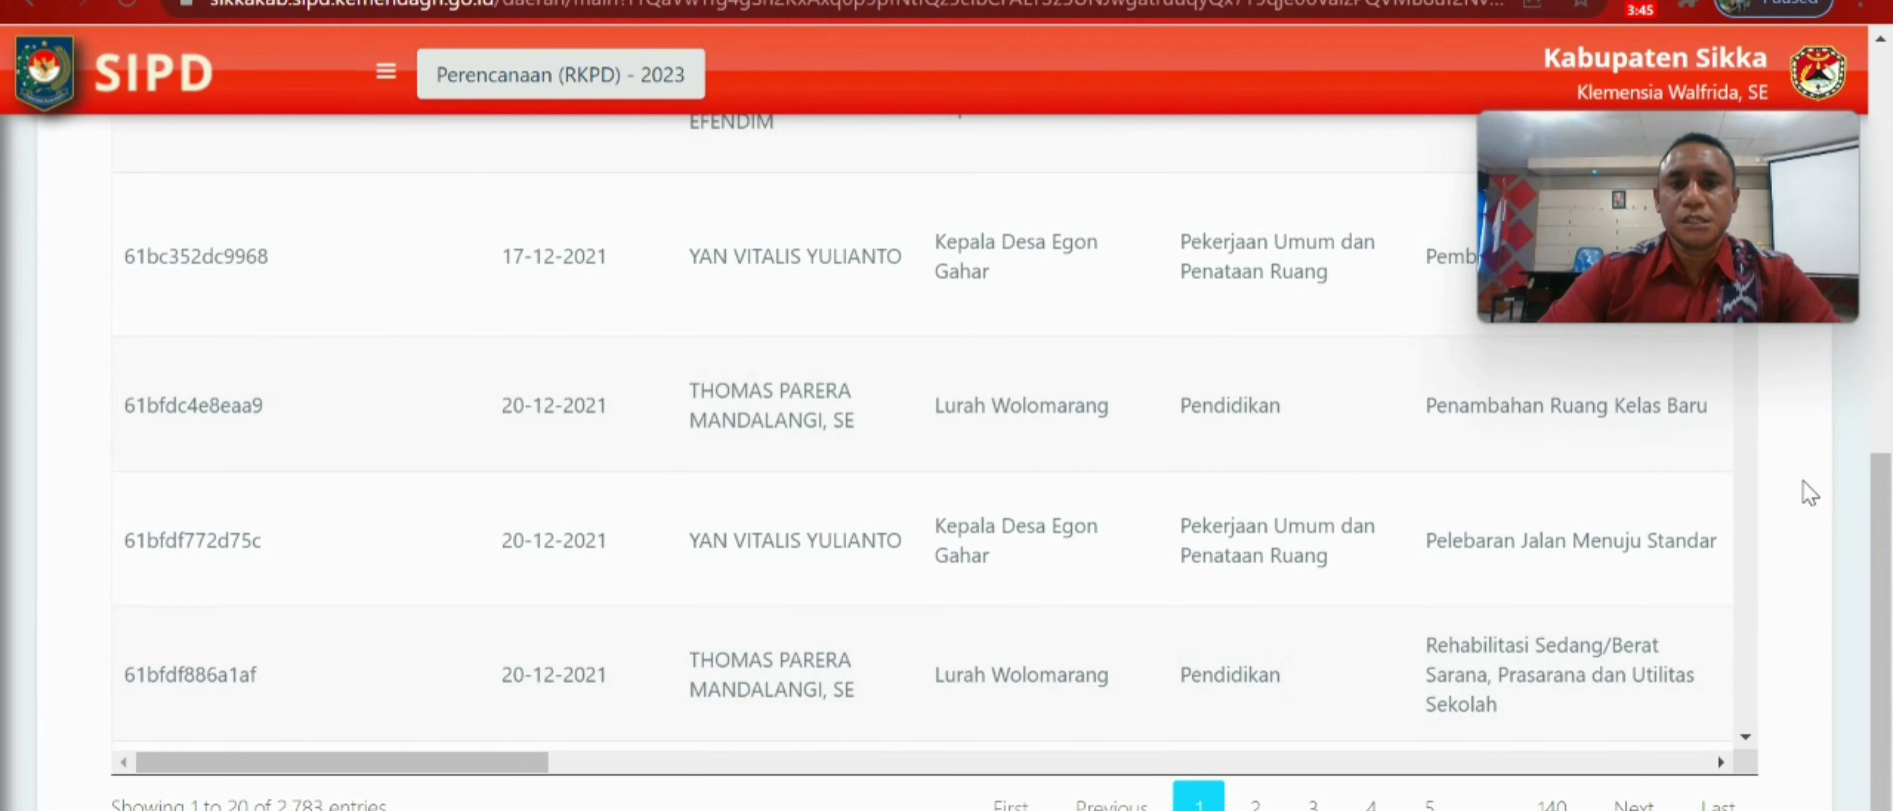
left_click_drag(489, 764, 1700, 728)
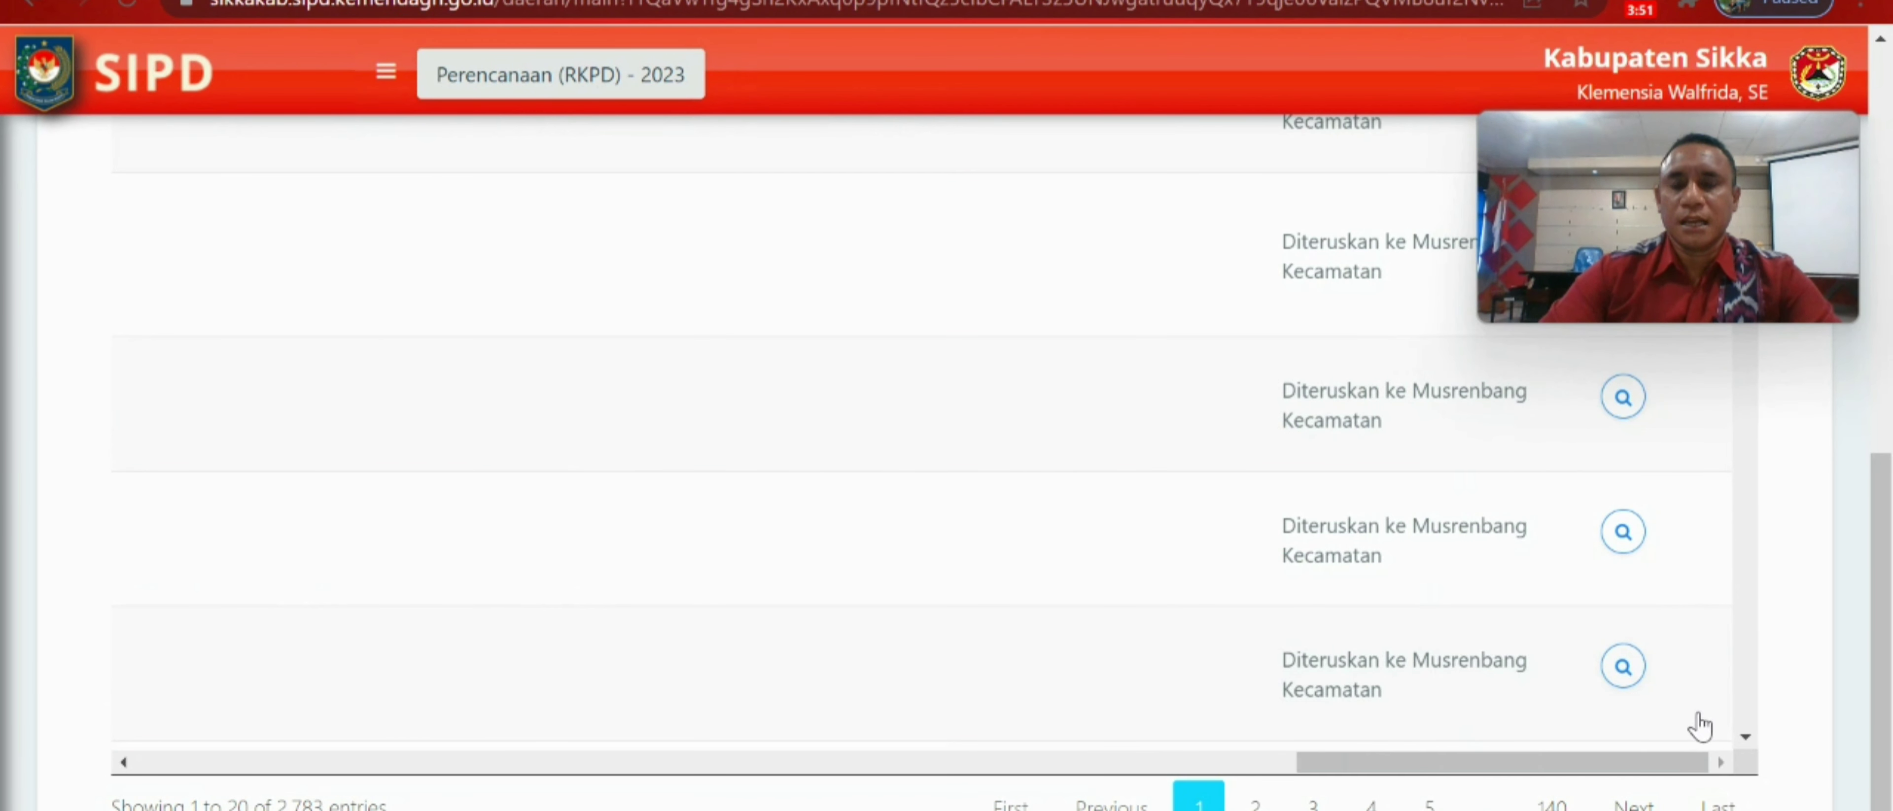
scroll(1775, 541, "up", 5)
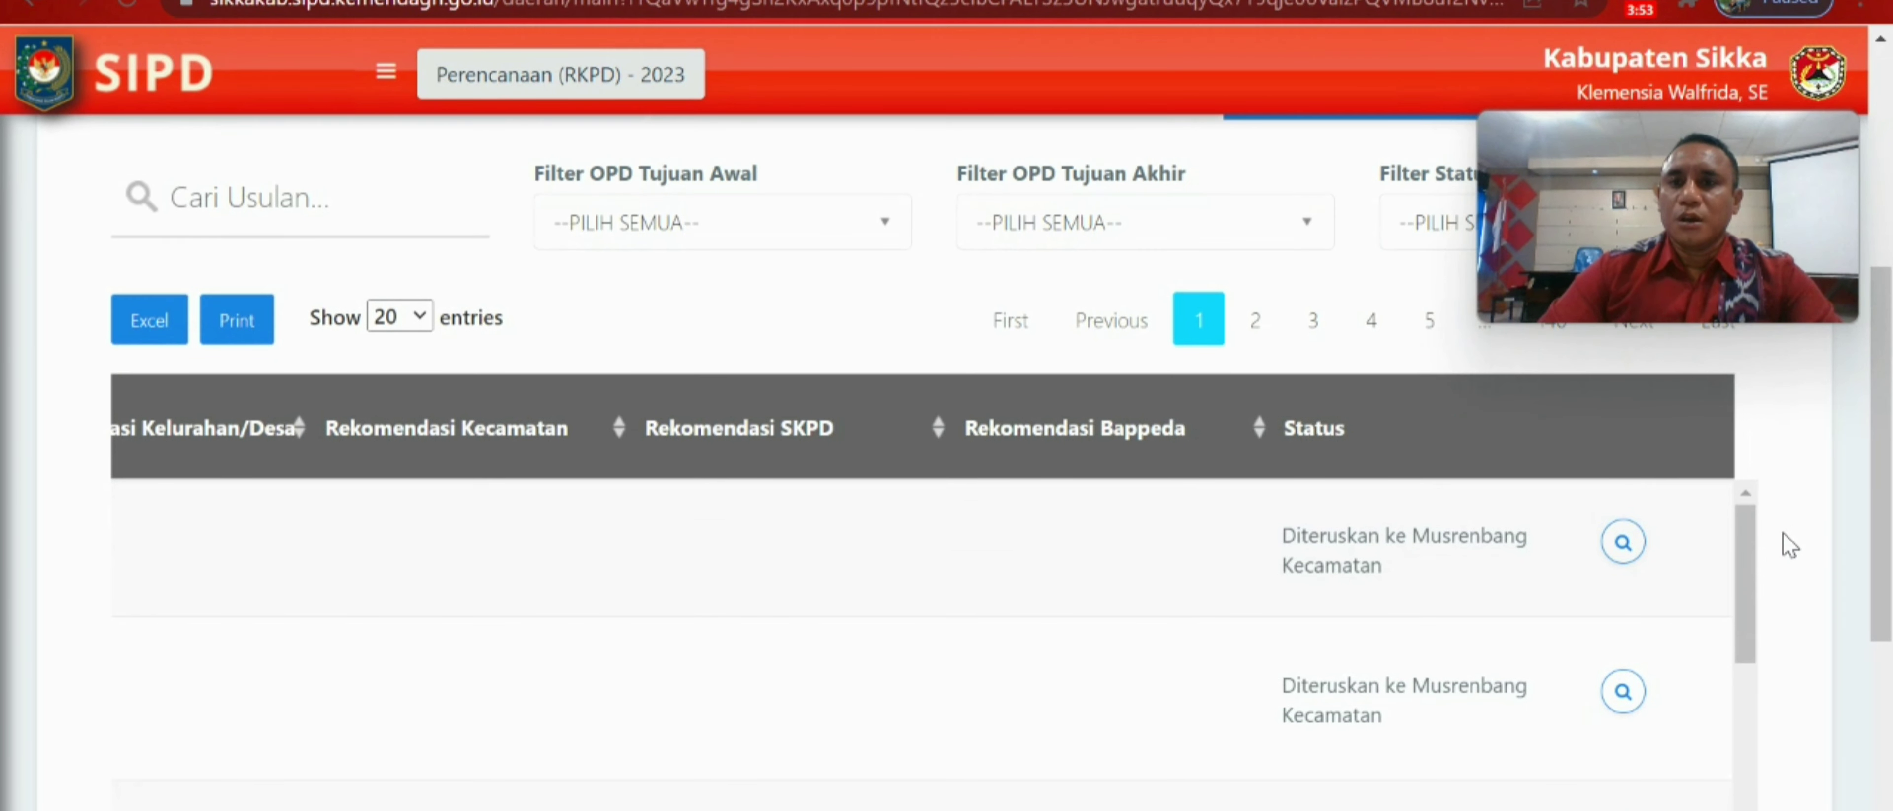
scroll(1790, 545, "down", 2)
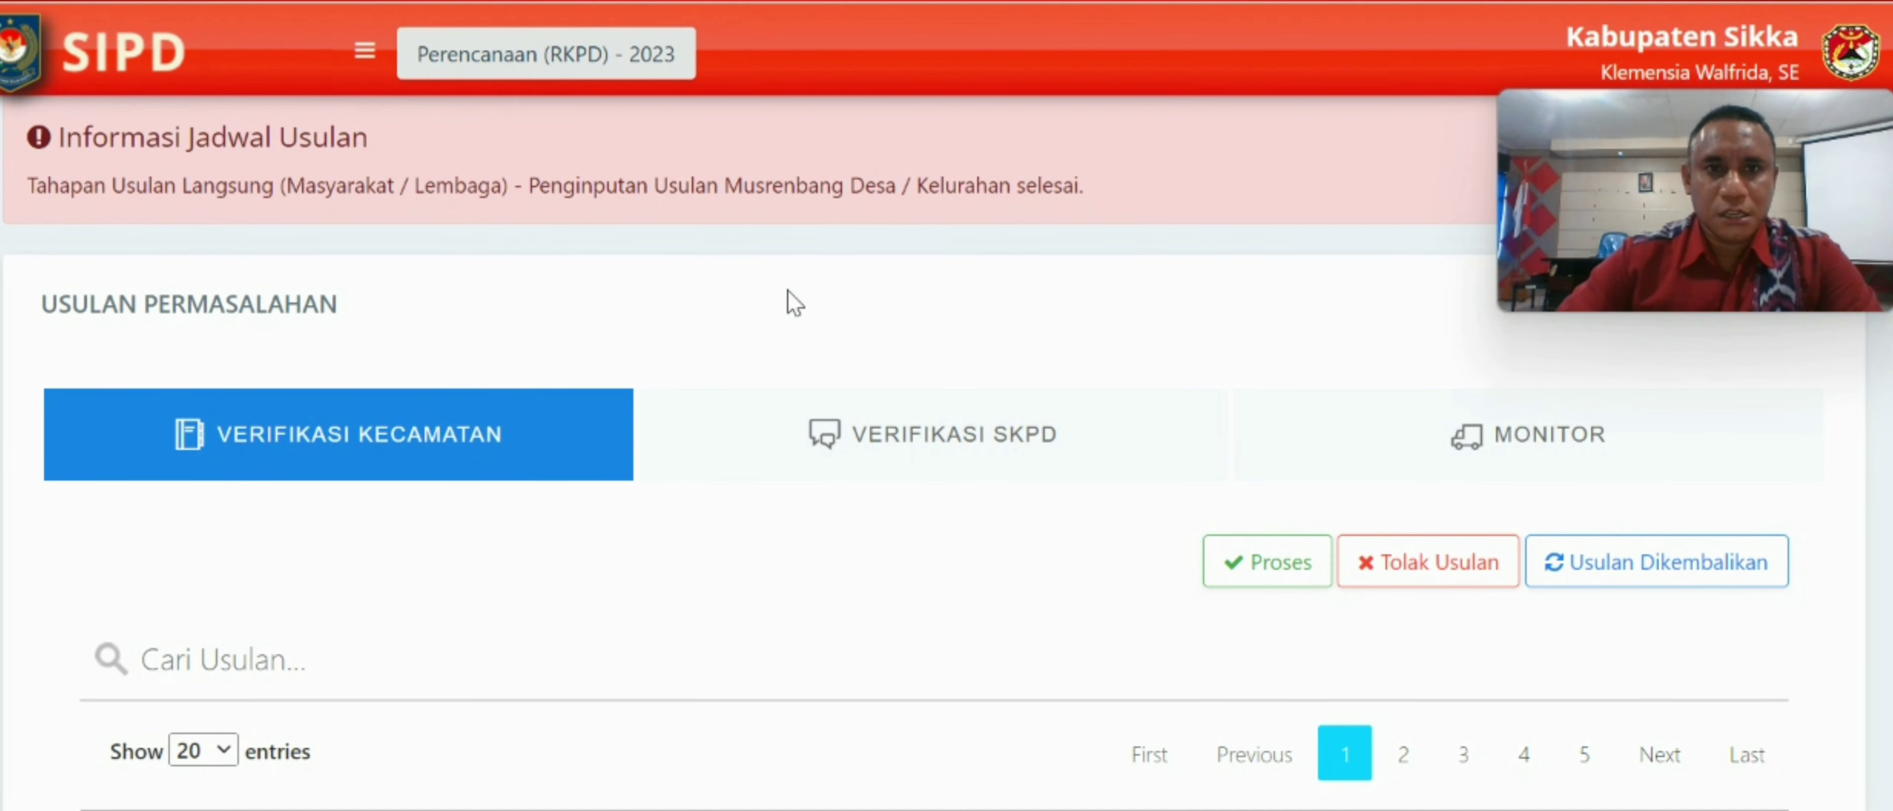
Examine the Usulan Permasalahan proposals under Verifikasi Kecamatan, across to the Rekomendasi Kecamatan column
scroll(789, 300, "down", 4)
scroll(792, 301, "down", 2)
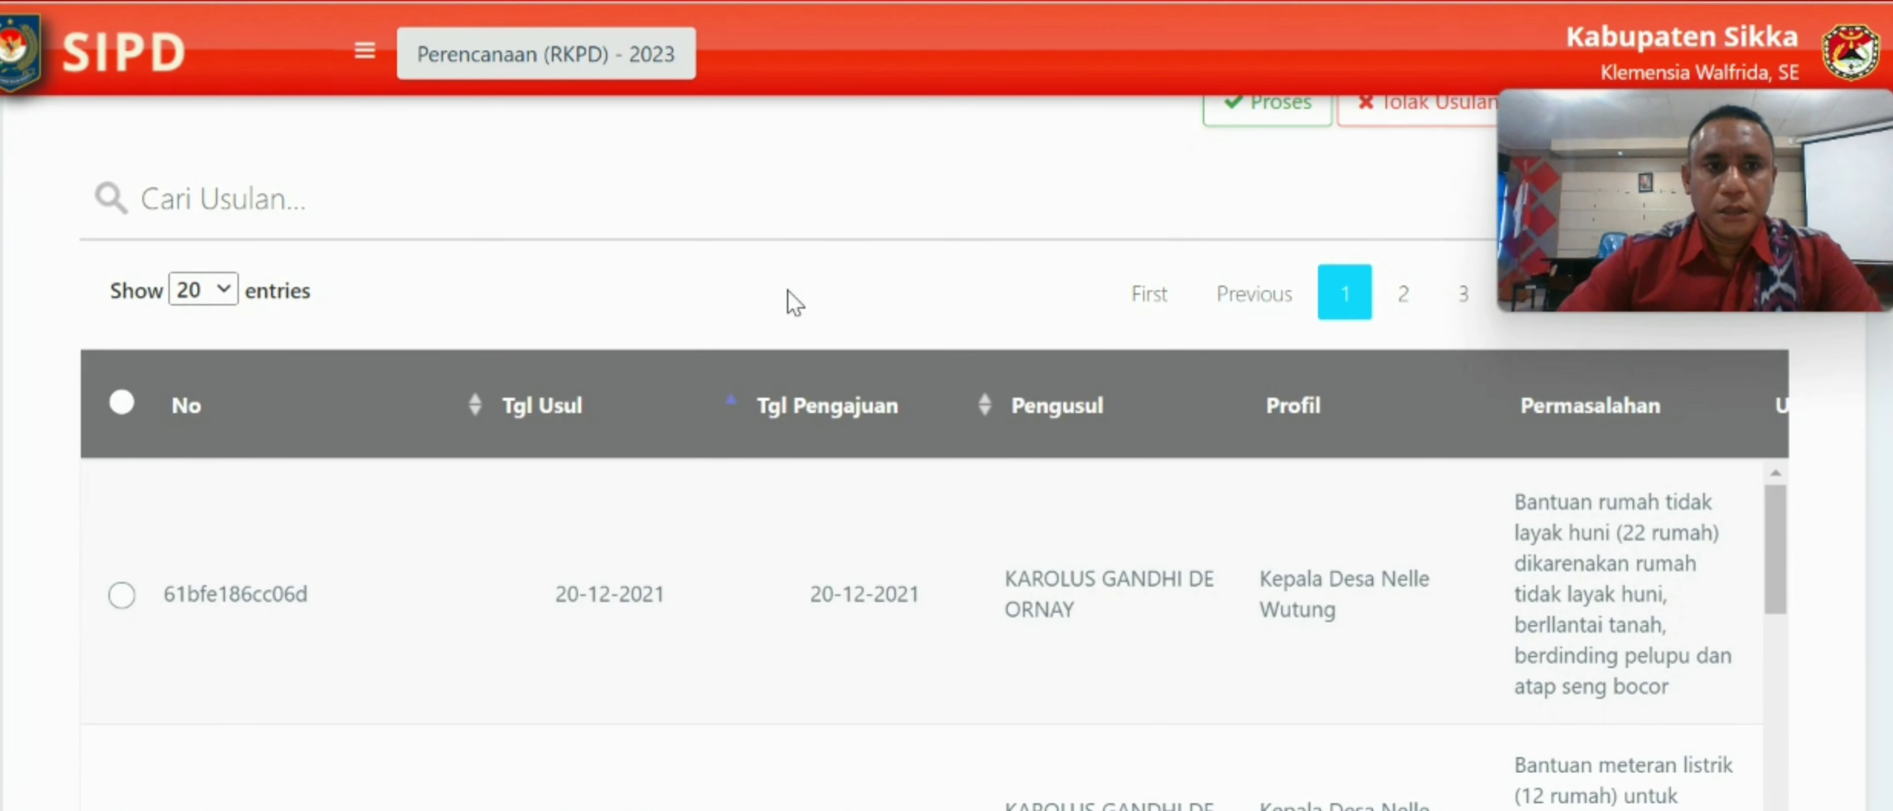
scroll(787, 301, "down", 8)
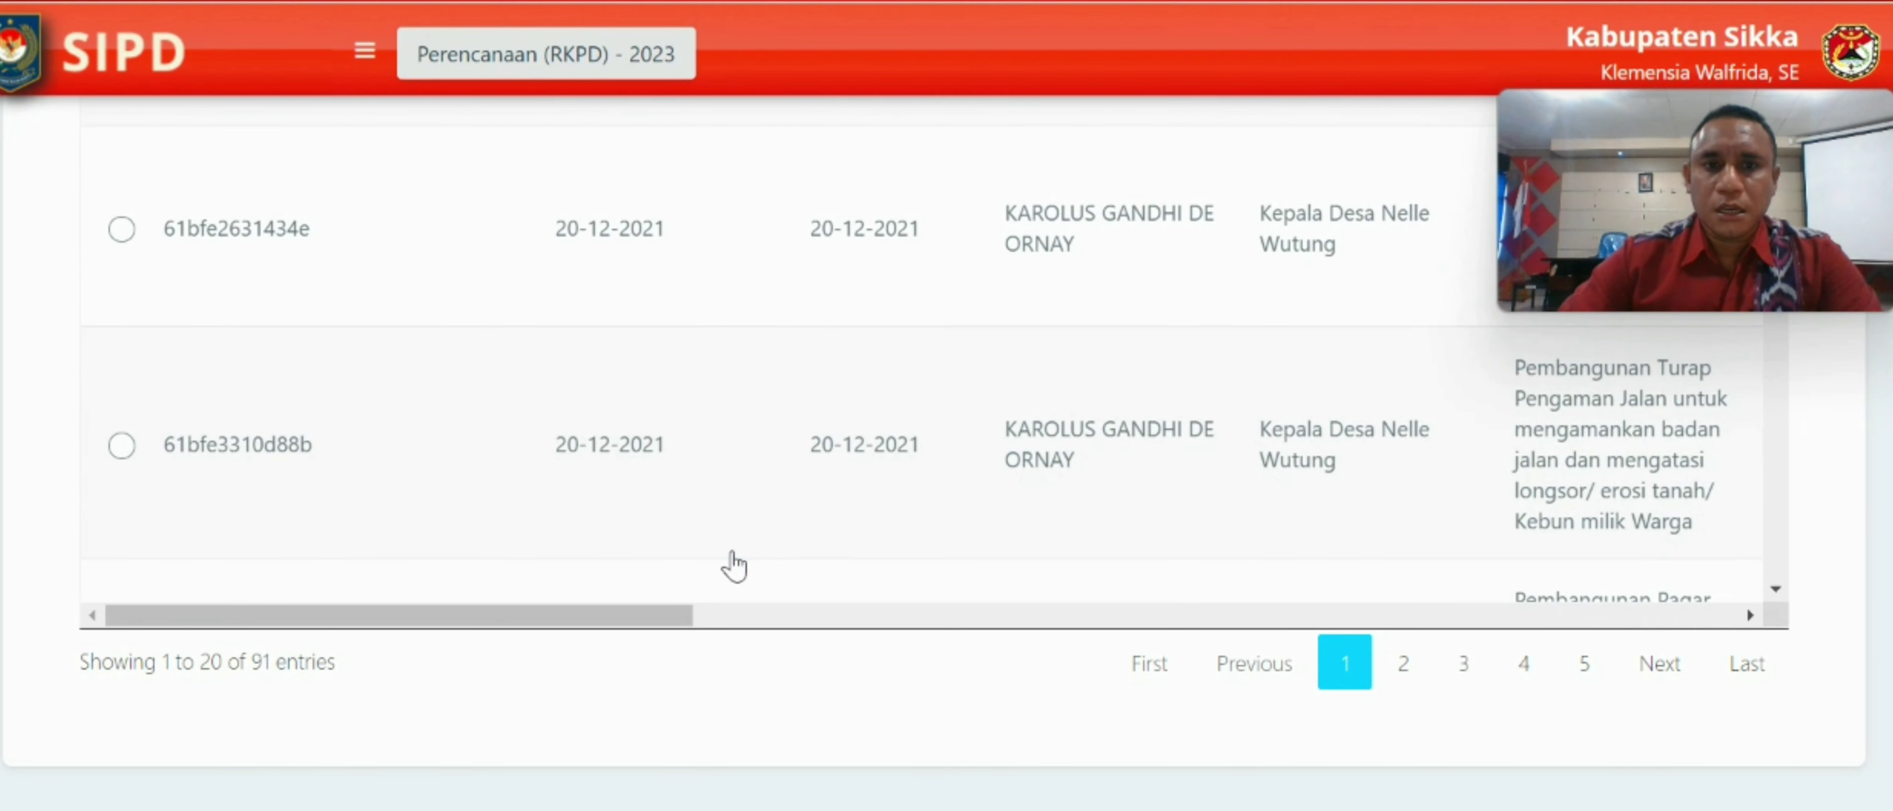
left_click_drag(621, 626, 1700, 614)
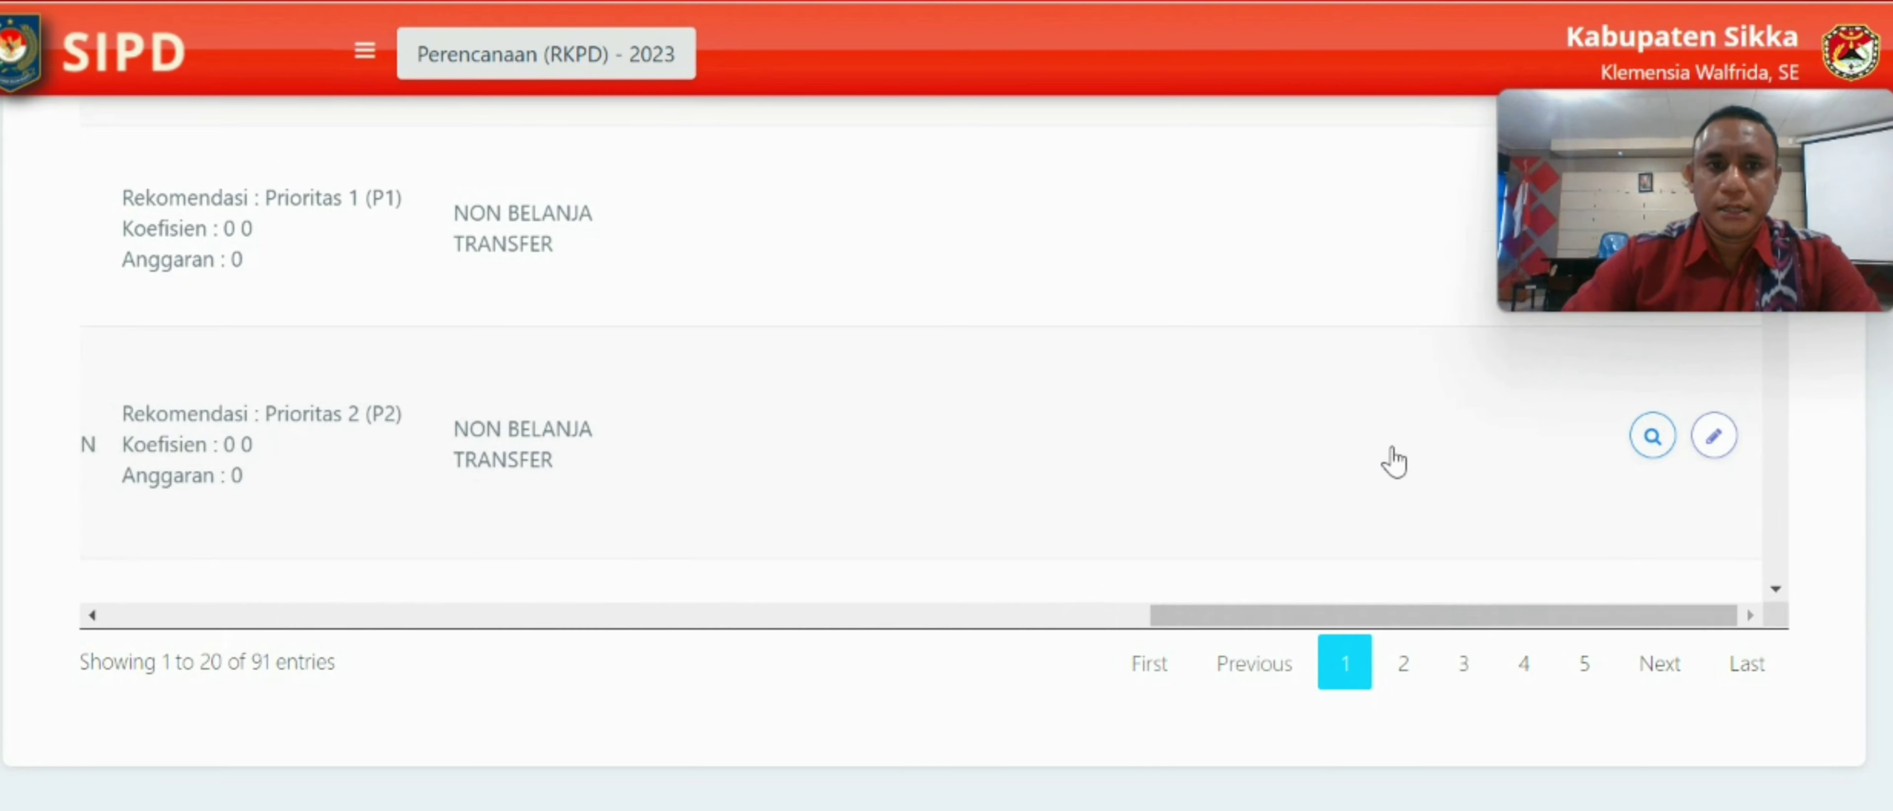
scroll(1394, 461, "up", 8)
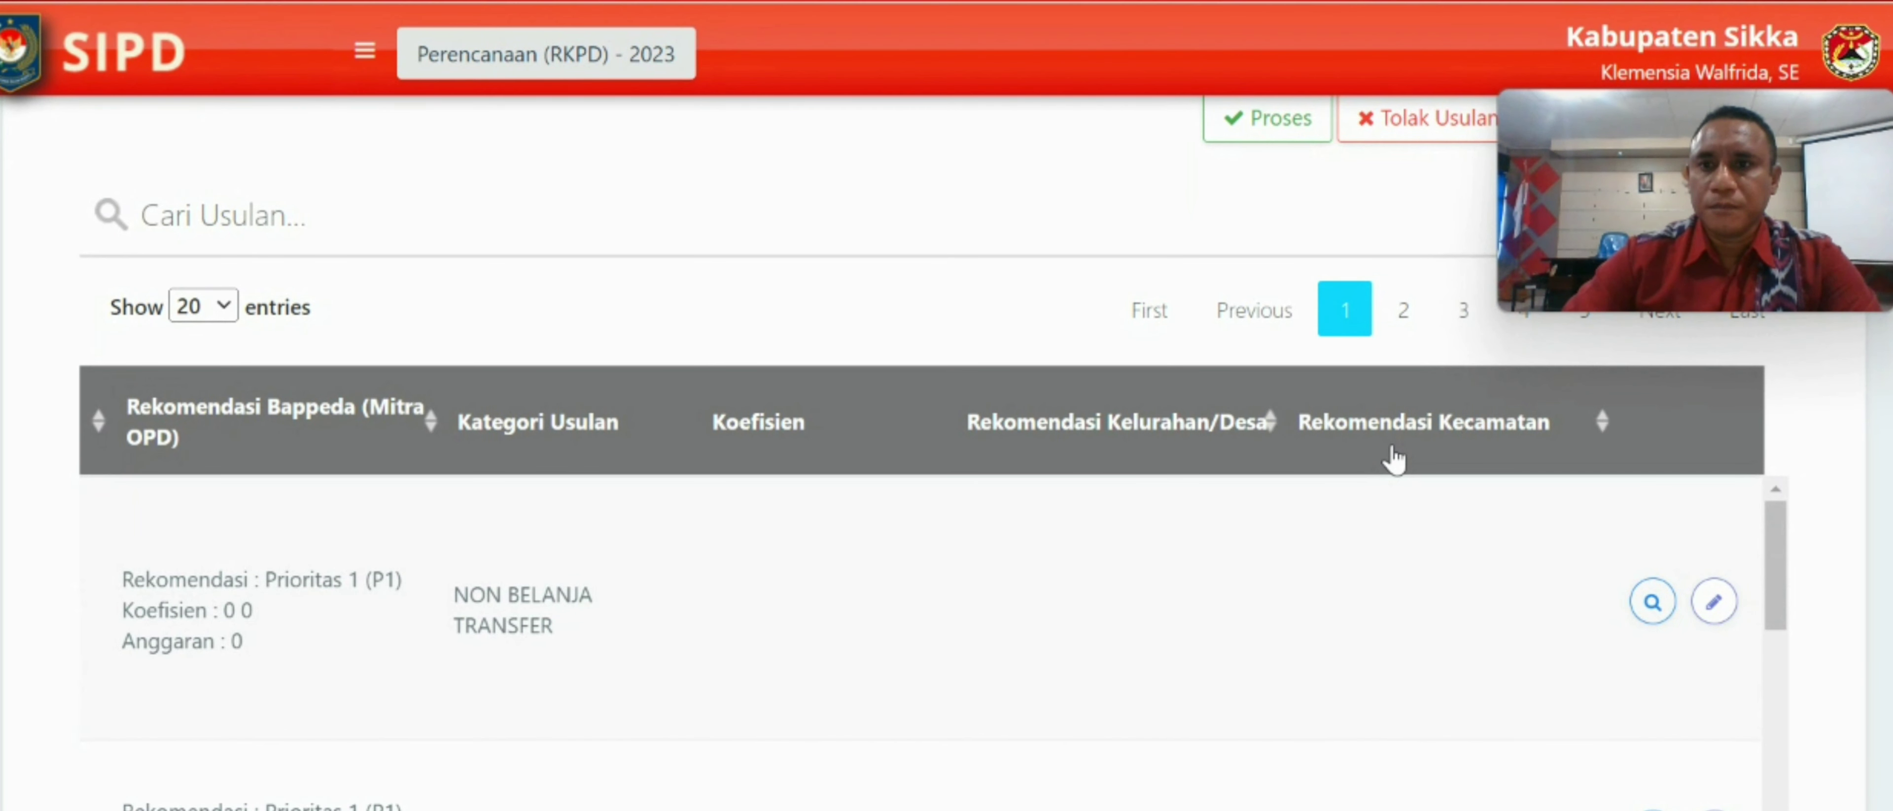
Open the recommendation form of the first proposal in the list, review its details down to Uraian Rekomendasi, and close it
left_click(1715, 603)
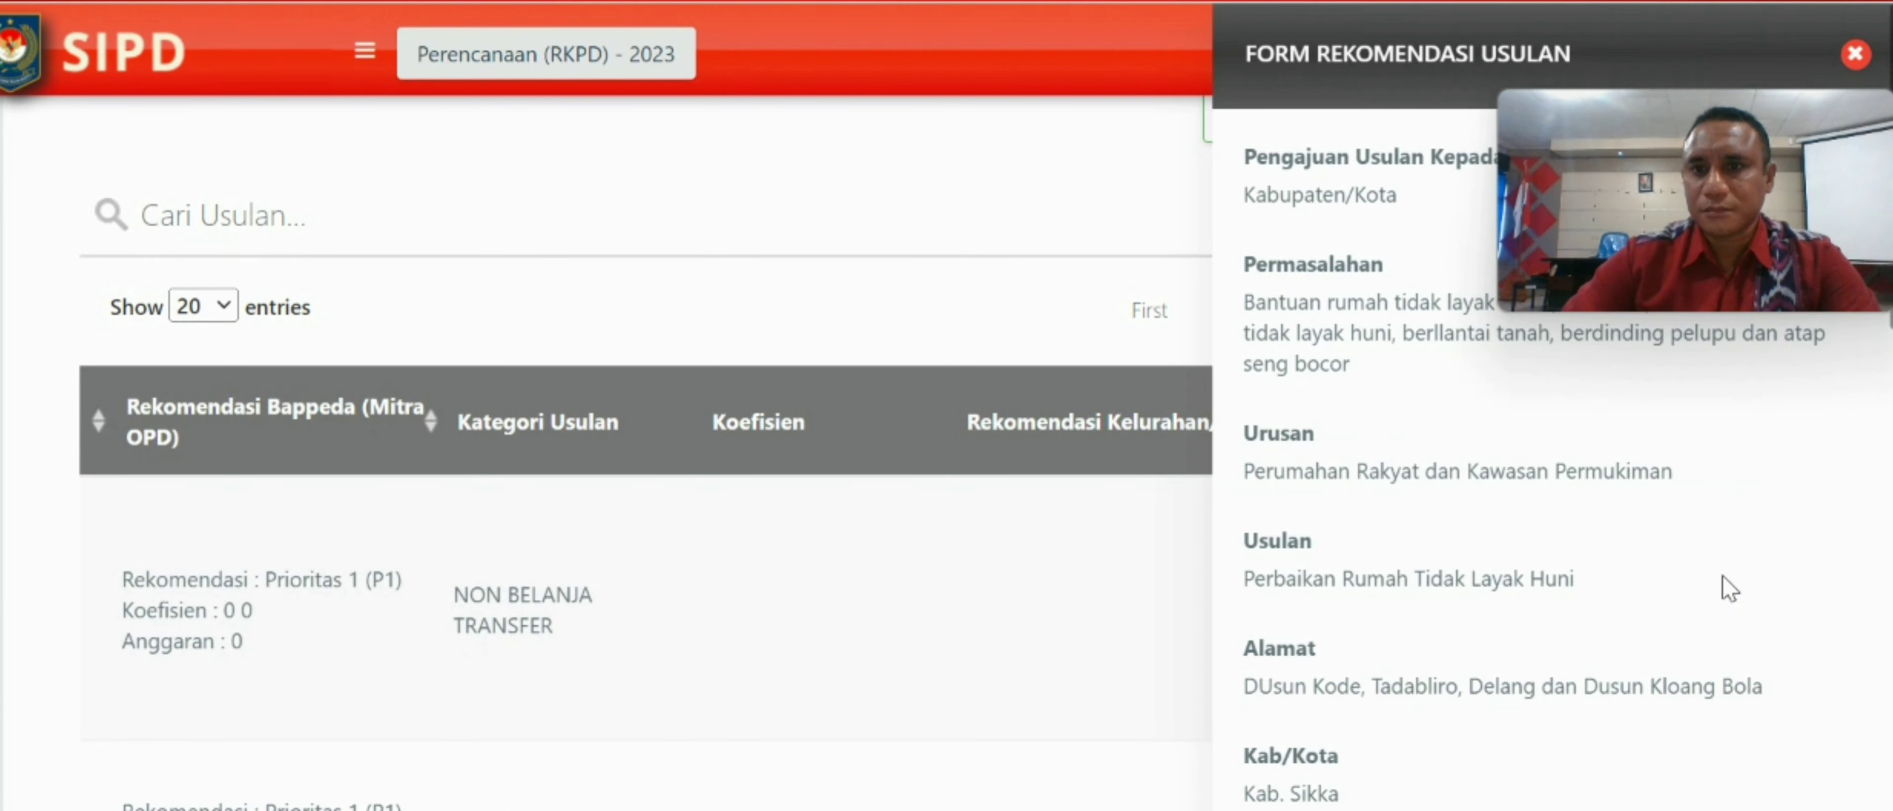
scroll(1725, 534, "down", 5)
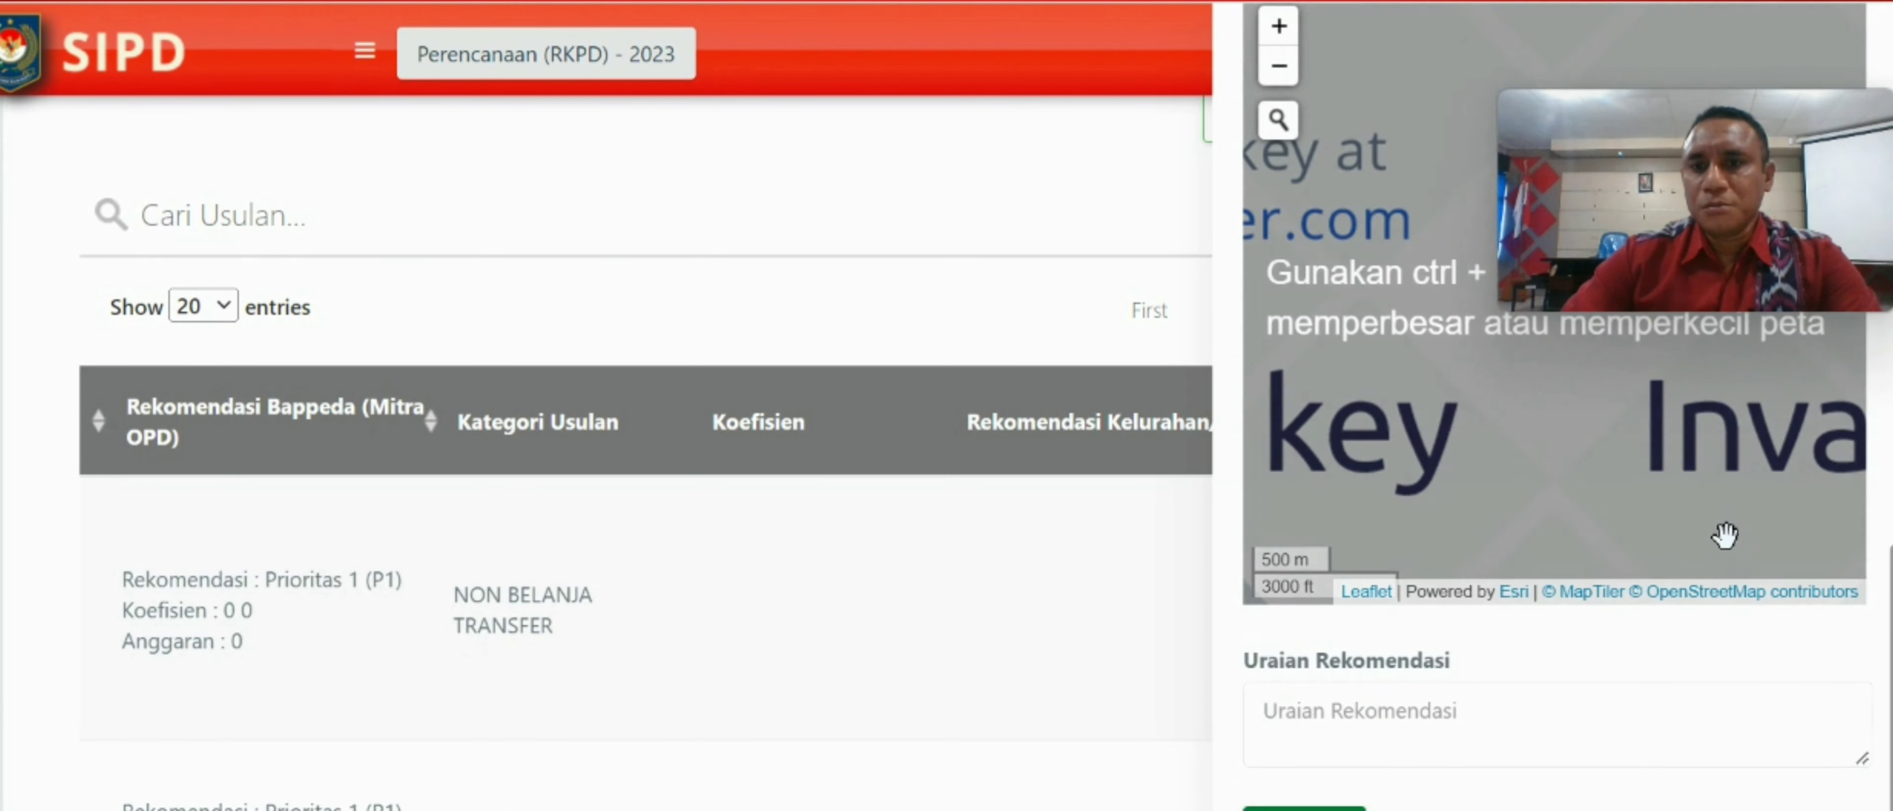
scroll(1722, 720, "up", 10)
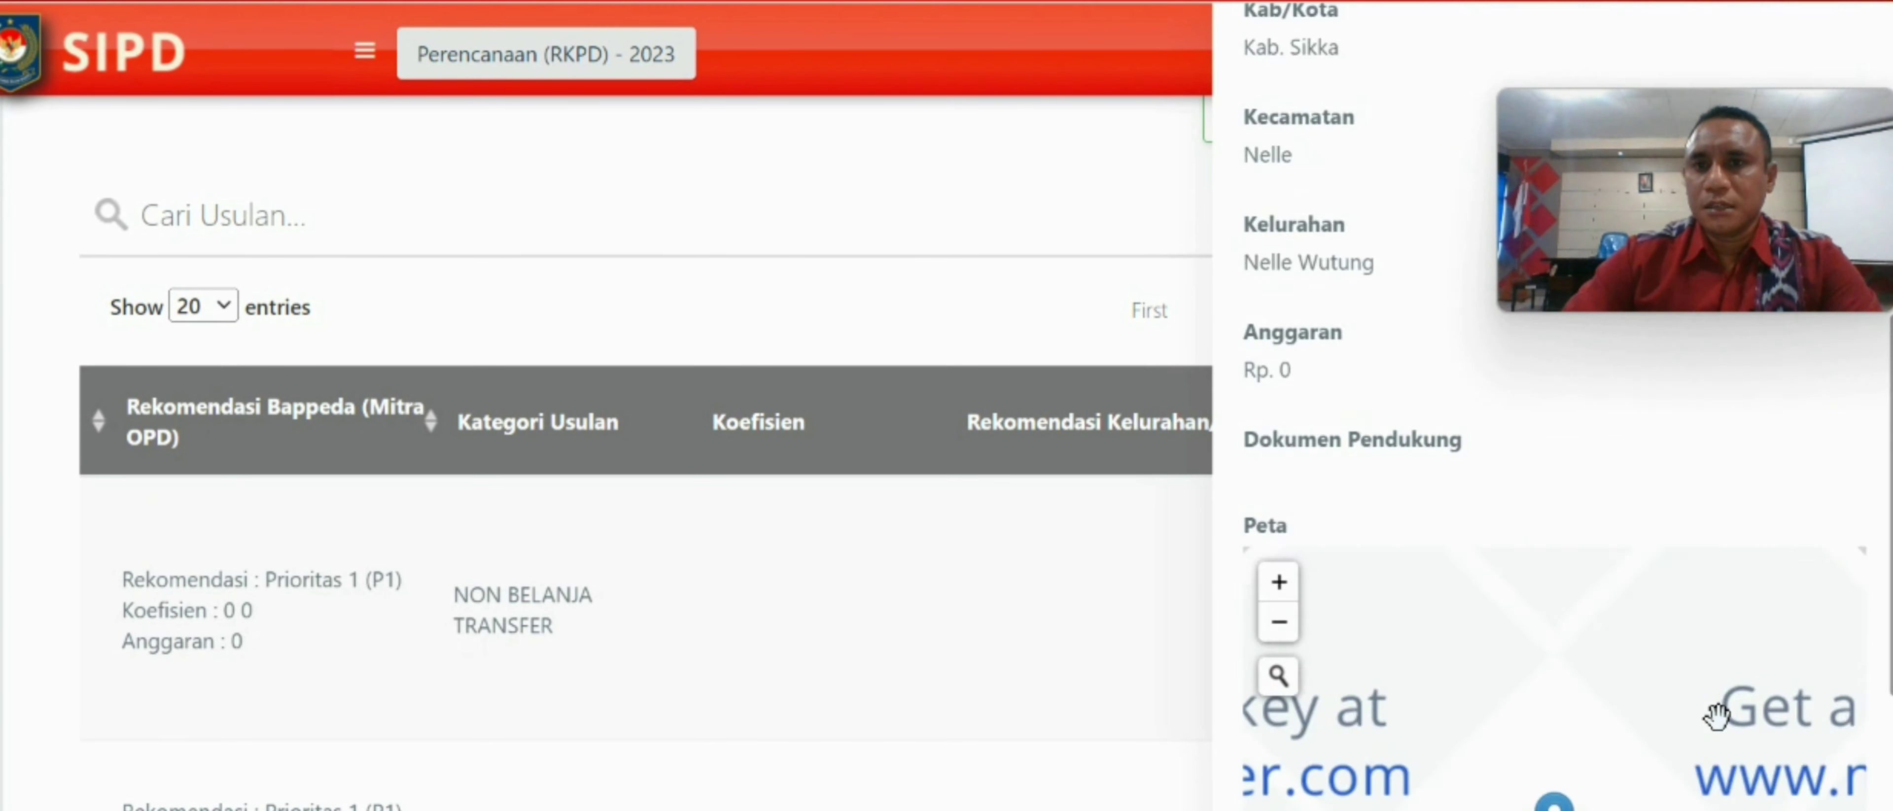
scroll(1719, 725, "down", 5)
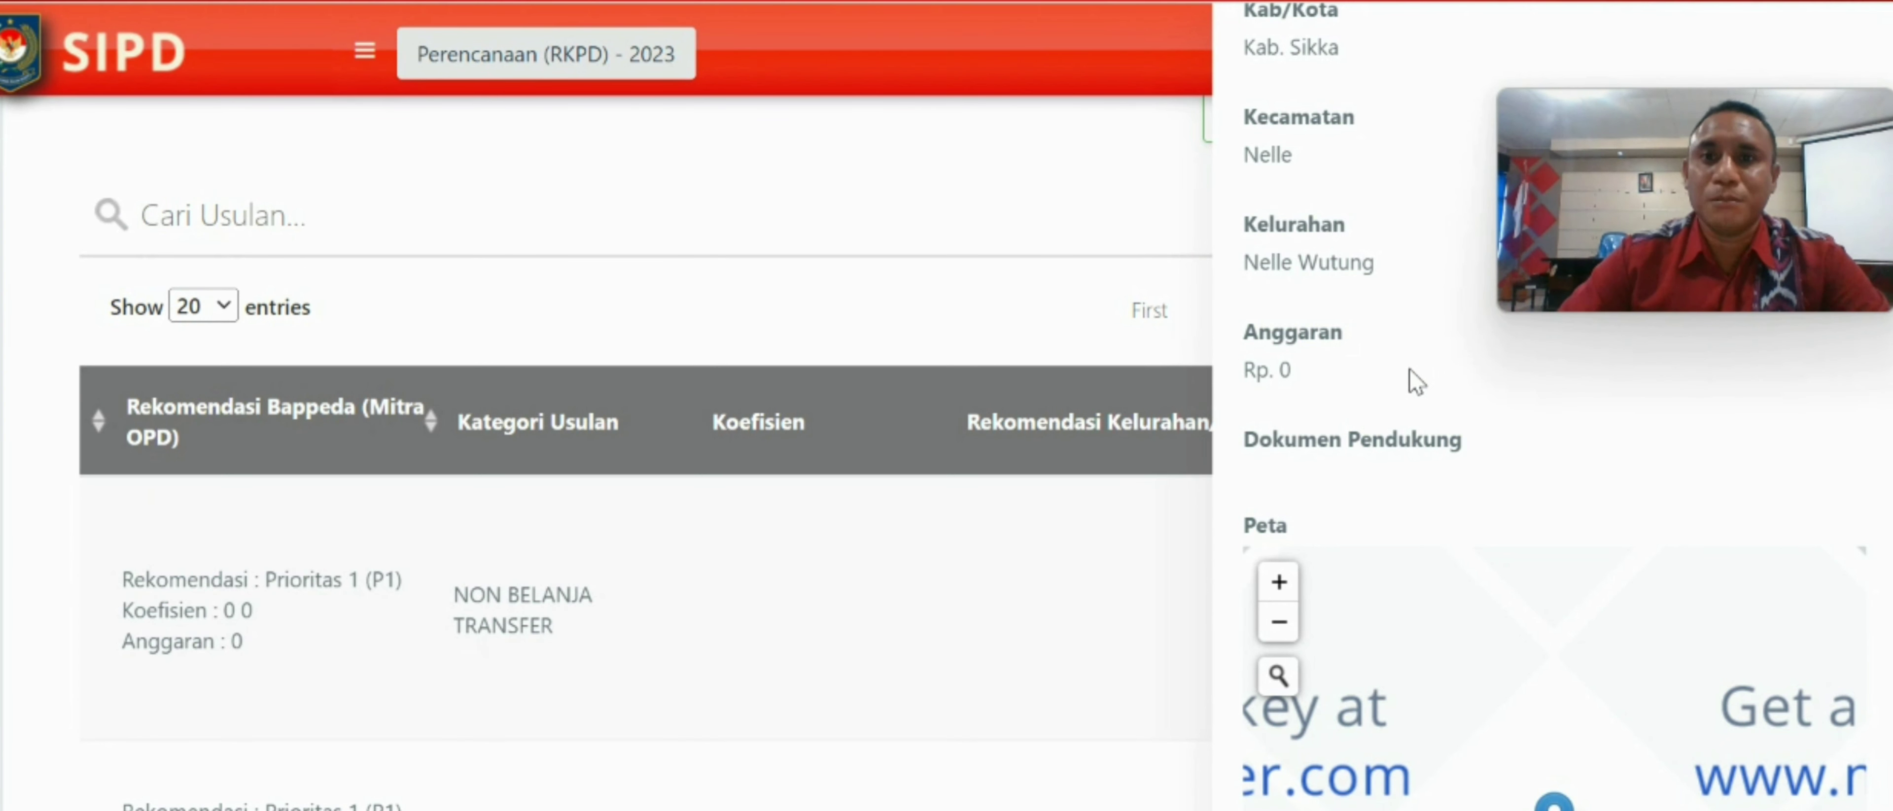
scroll(1407, 367, "down", 5)
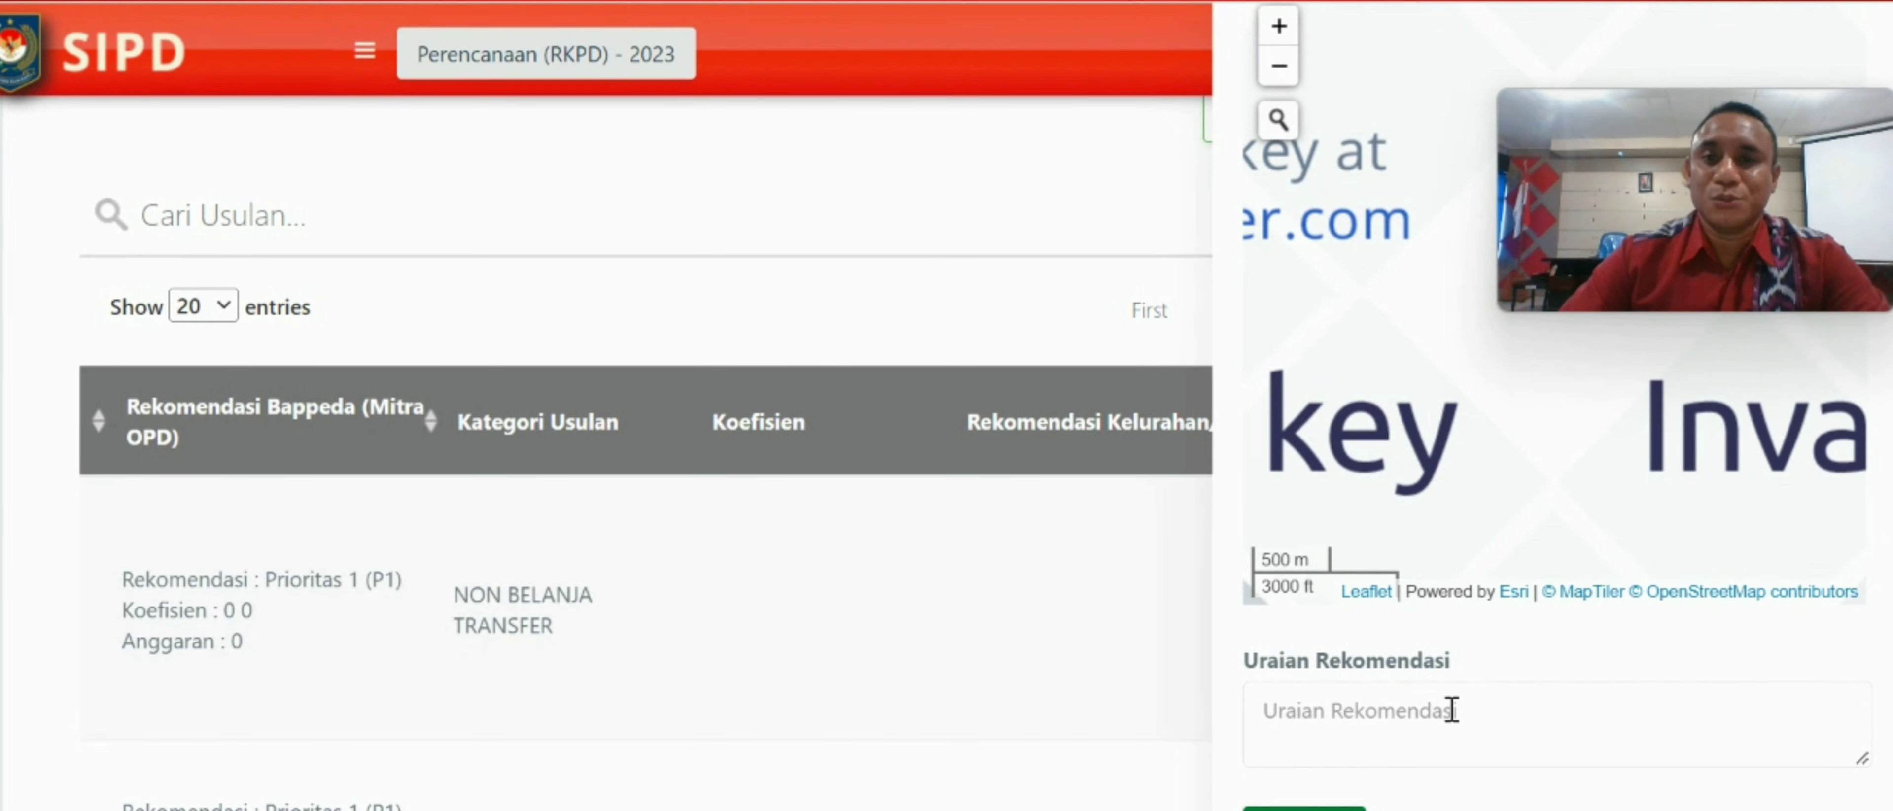
scroll(1449, 709, "up", 10)
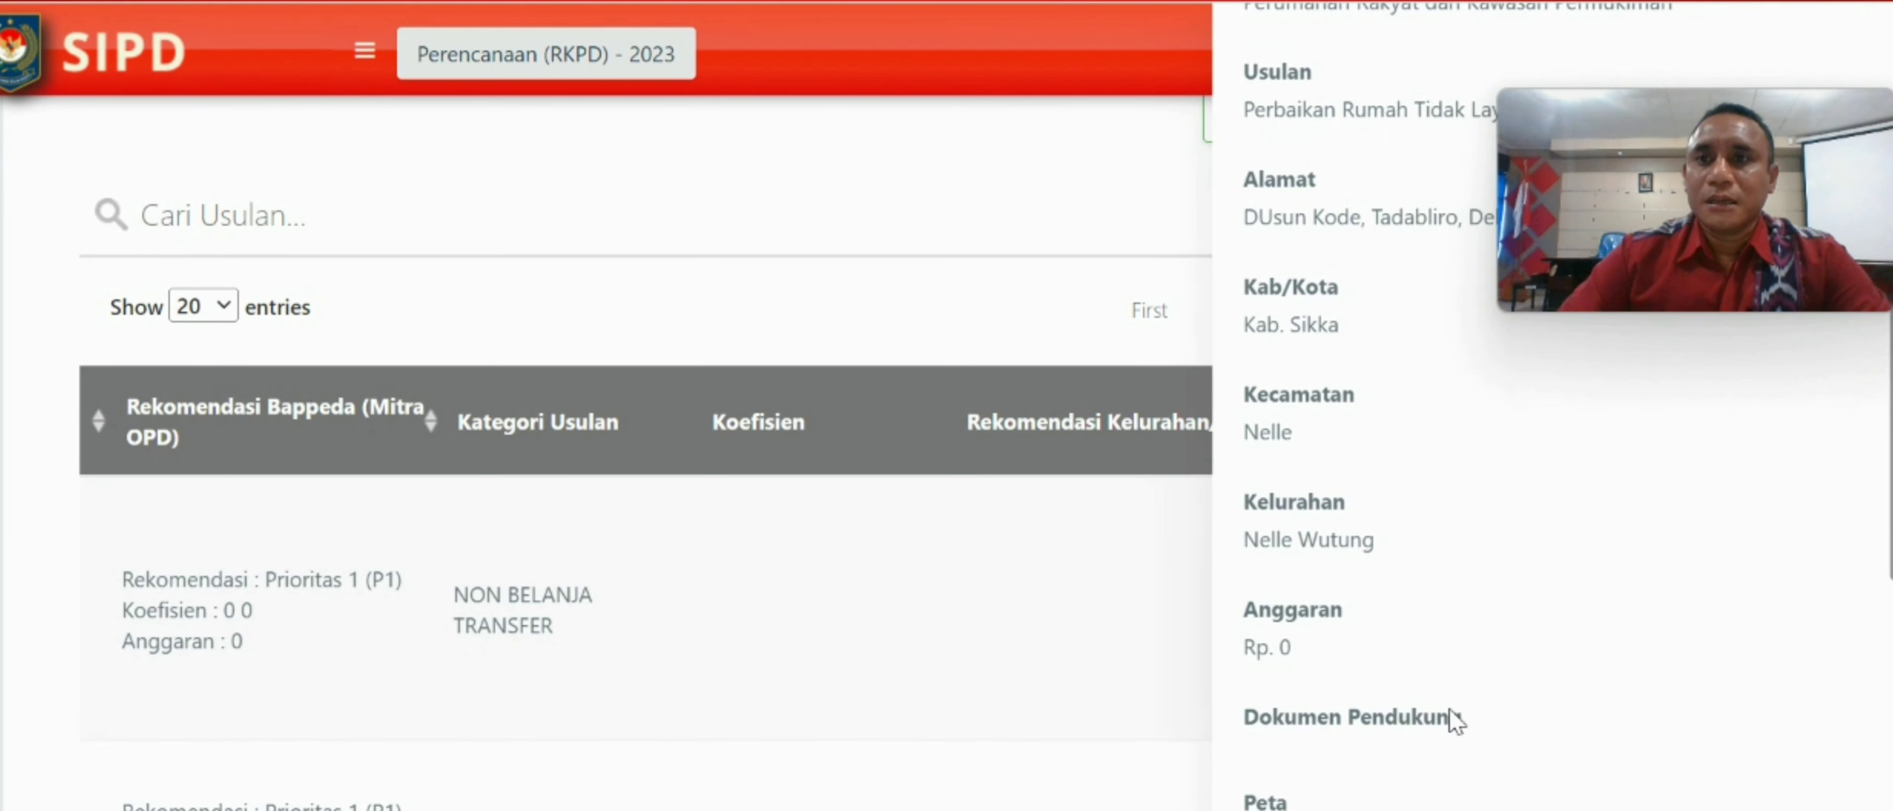
scroll(1715, 625, "up", 5)
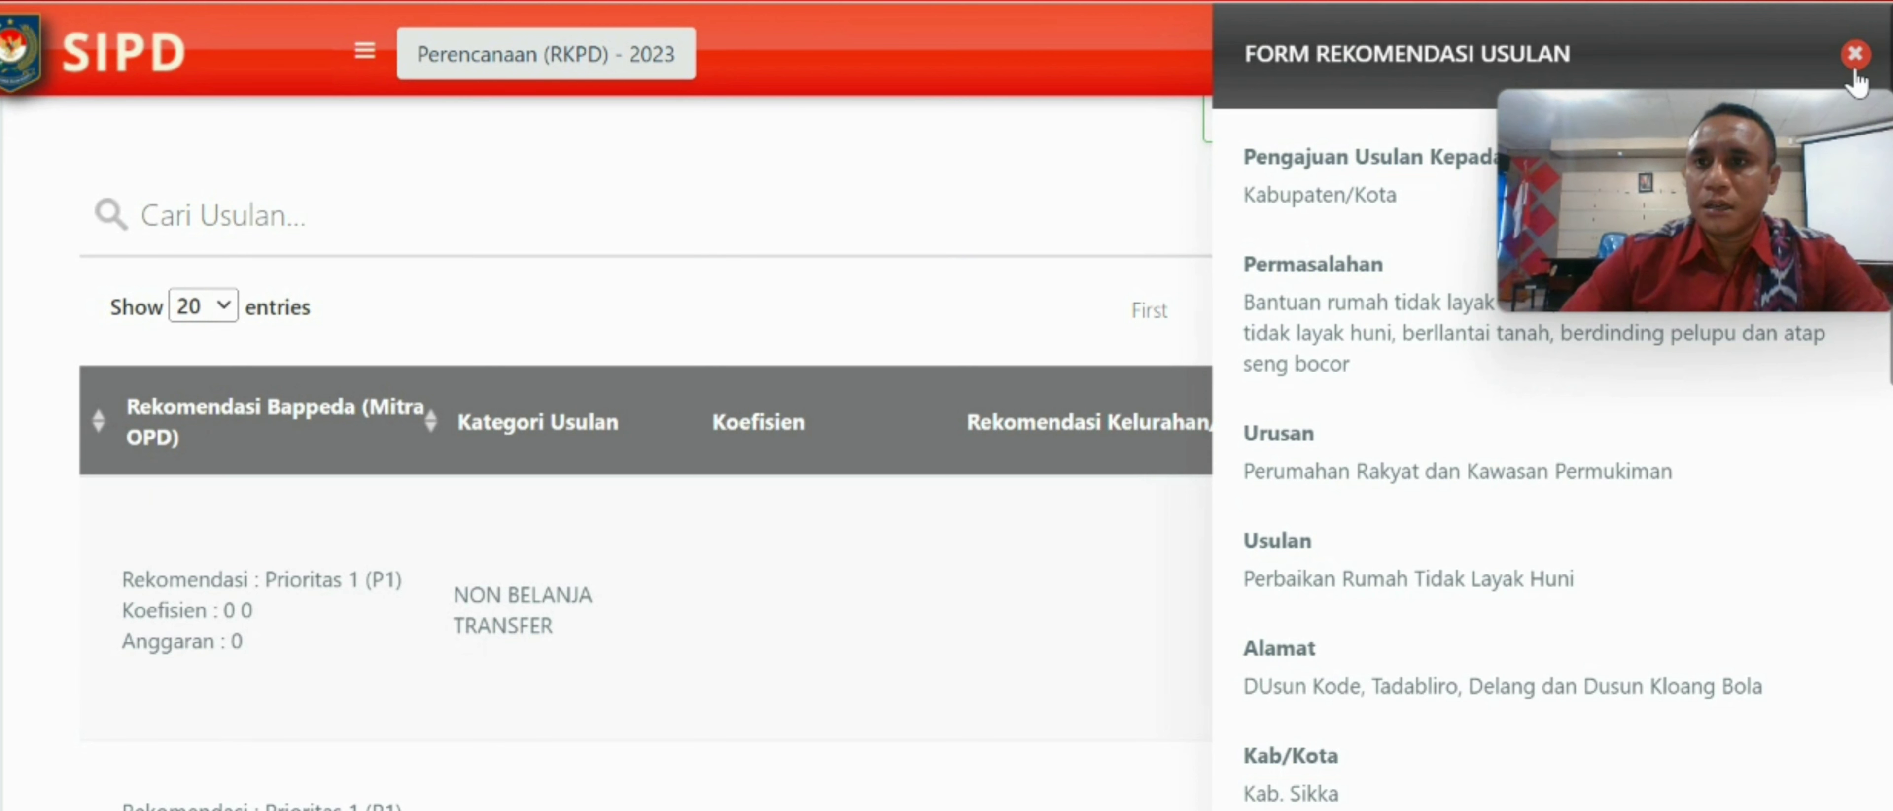
left_click(1854, 54)
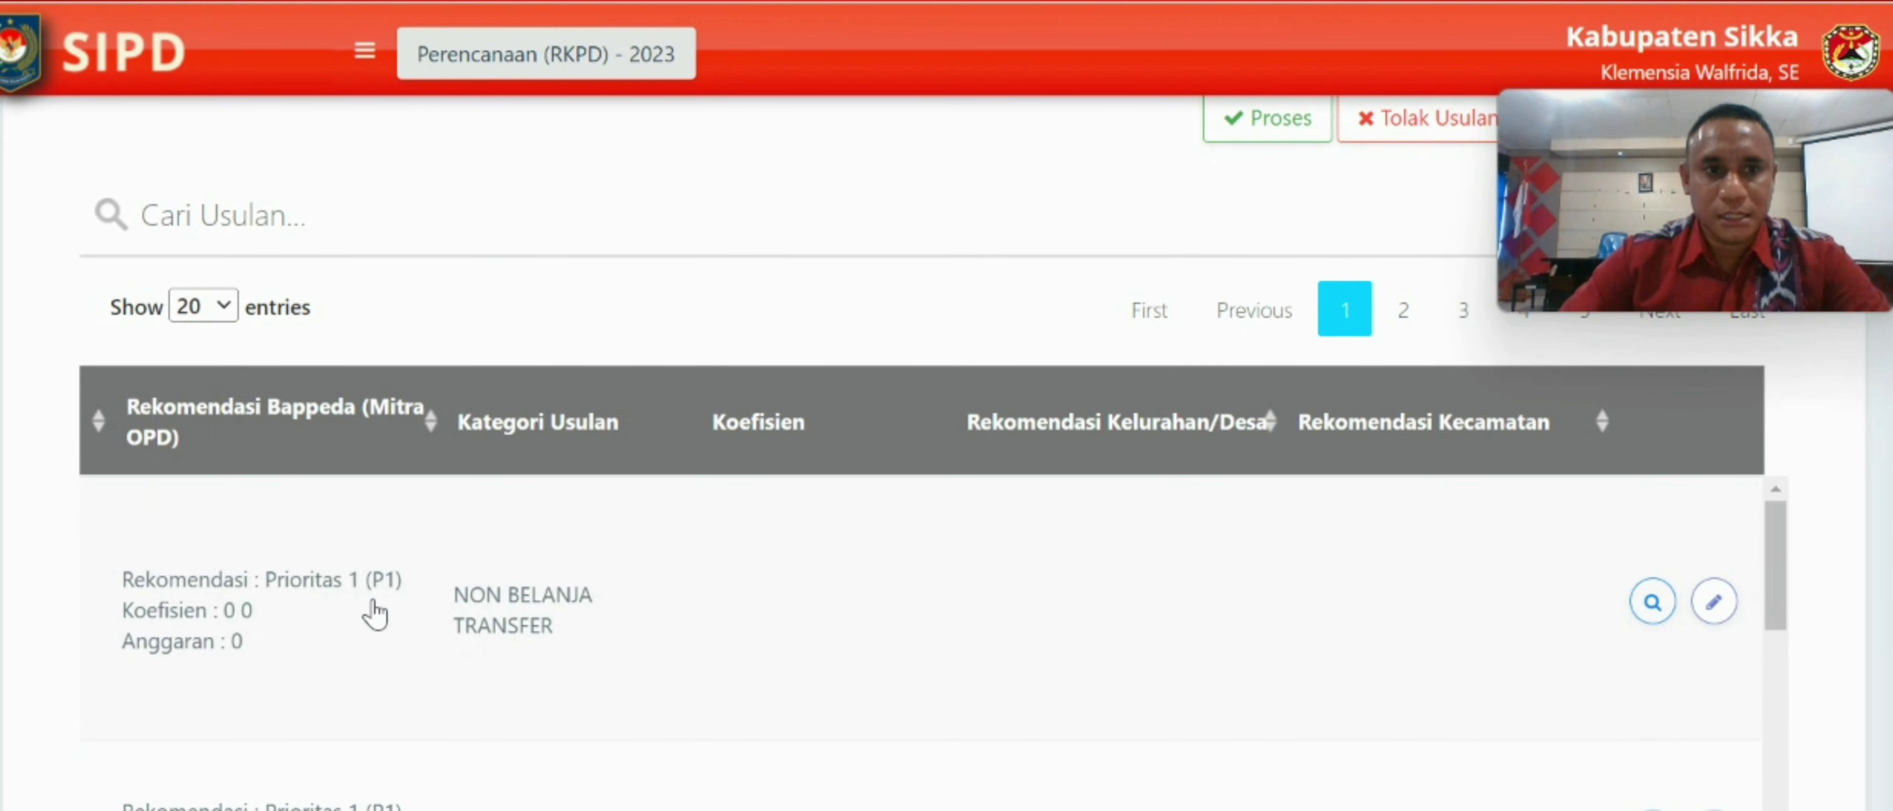
Reopen the first proposal's recommendation form and begin its Uraian Rekomendasi with "Berdasarkan hasil Musrenbang Kecamatan"
left_click(1714, 602)
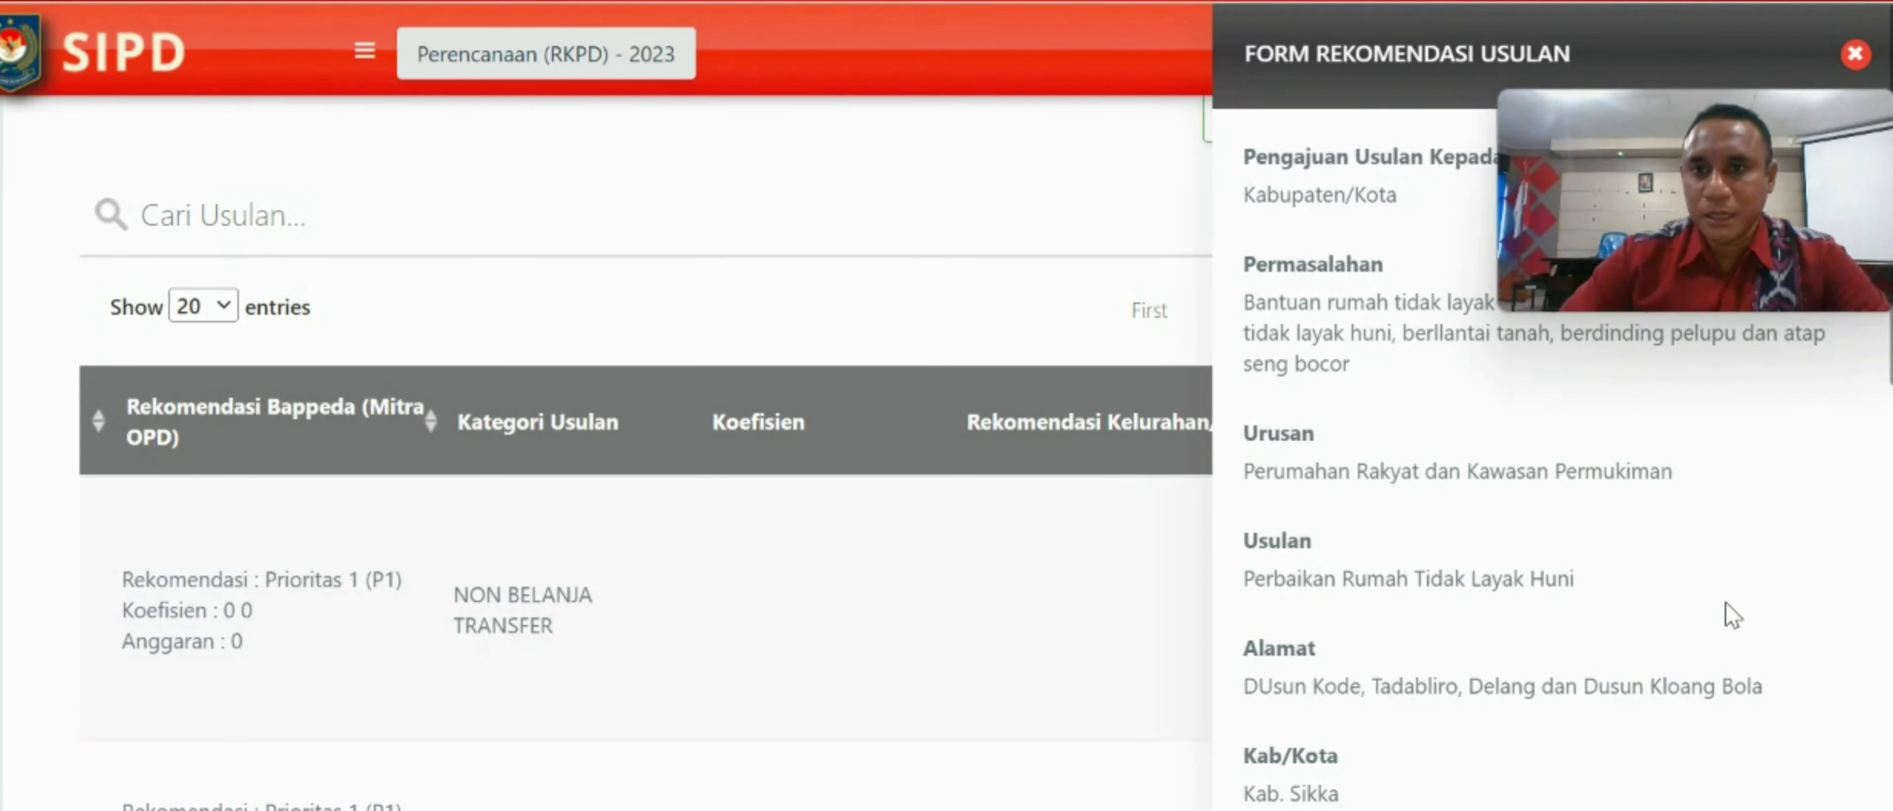
scroll(1723, 599, "down", 5)
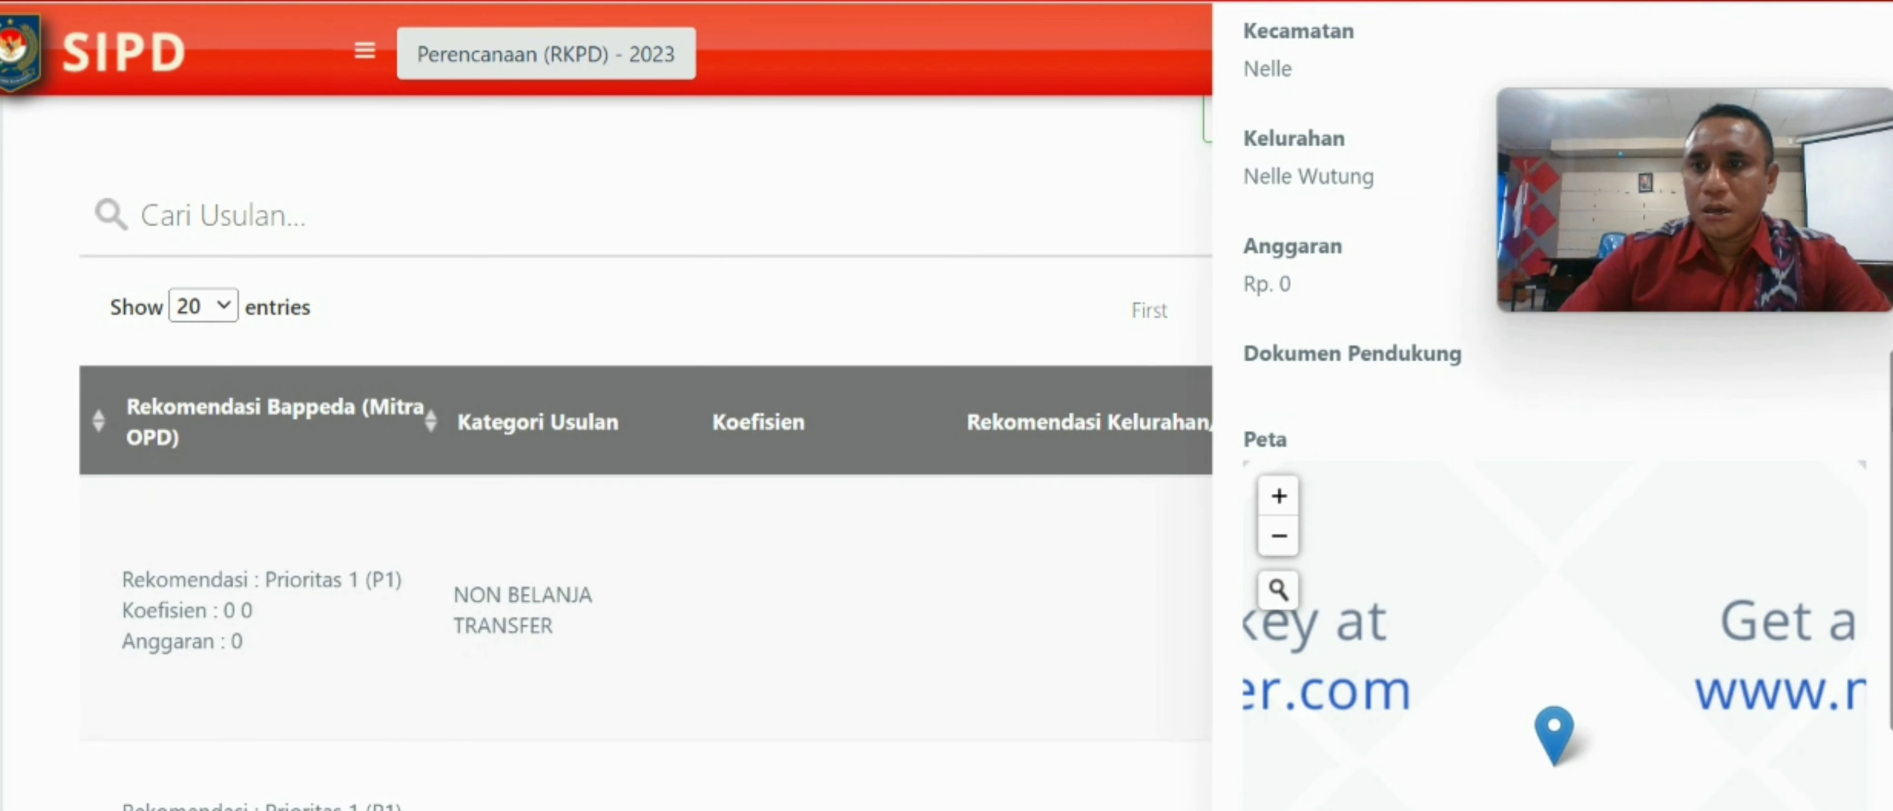
scroll(1874, 684, "down", 5)
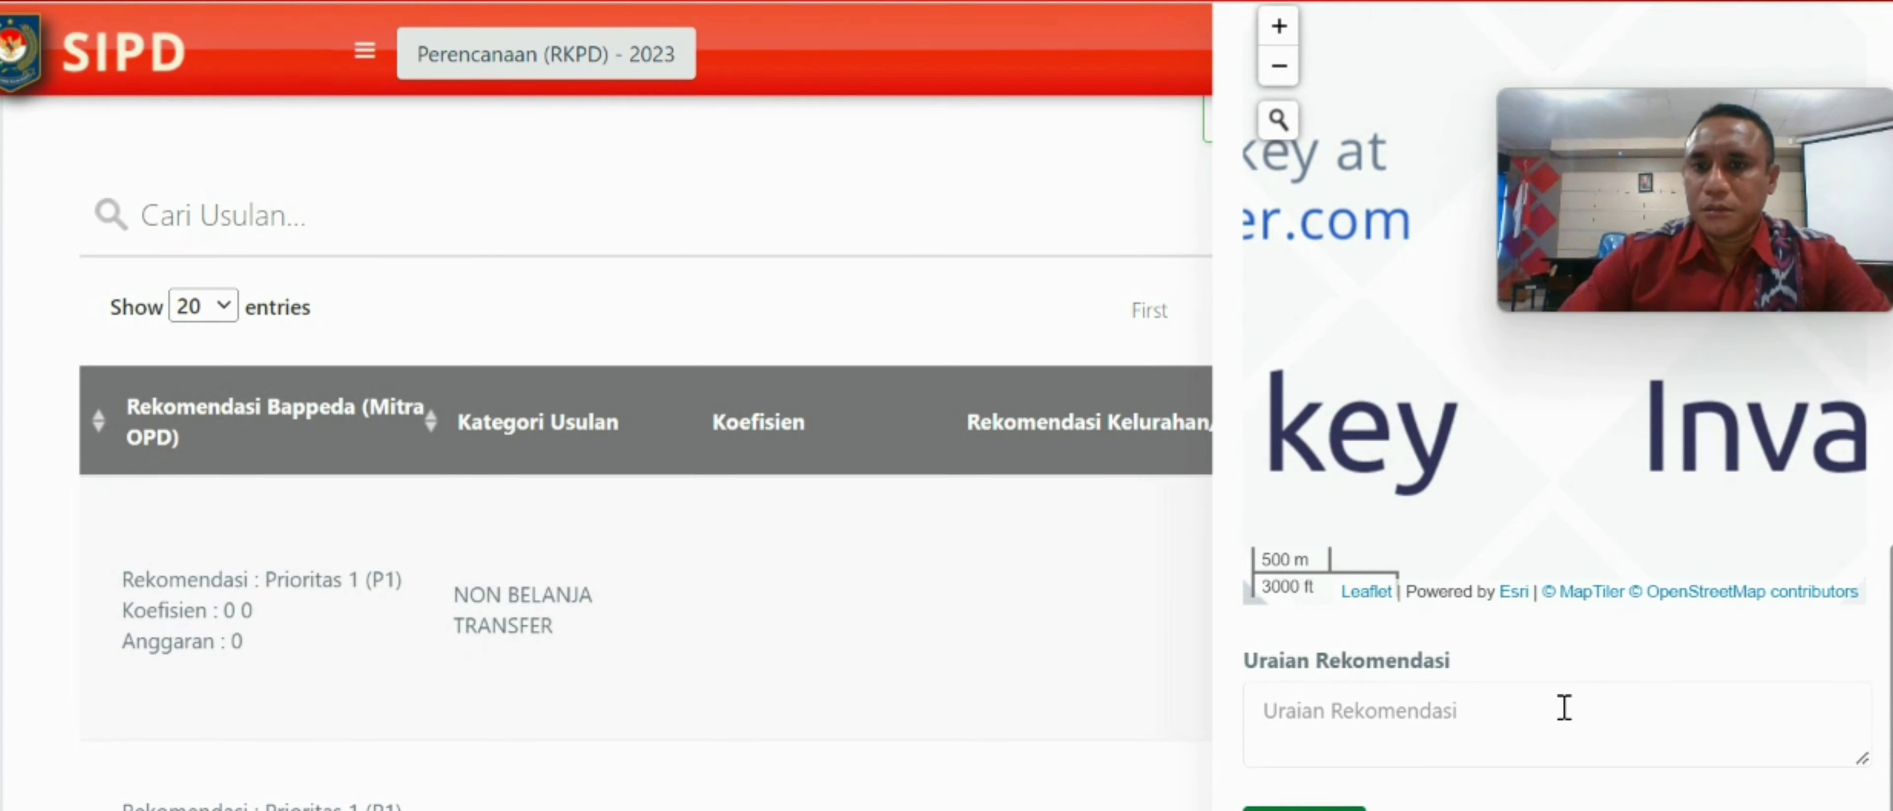
left_click(1480, 712)
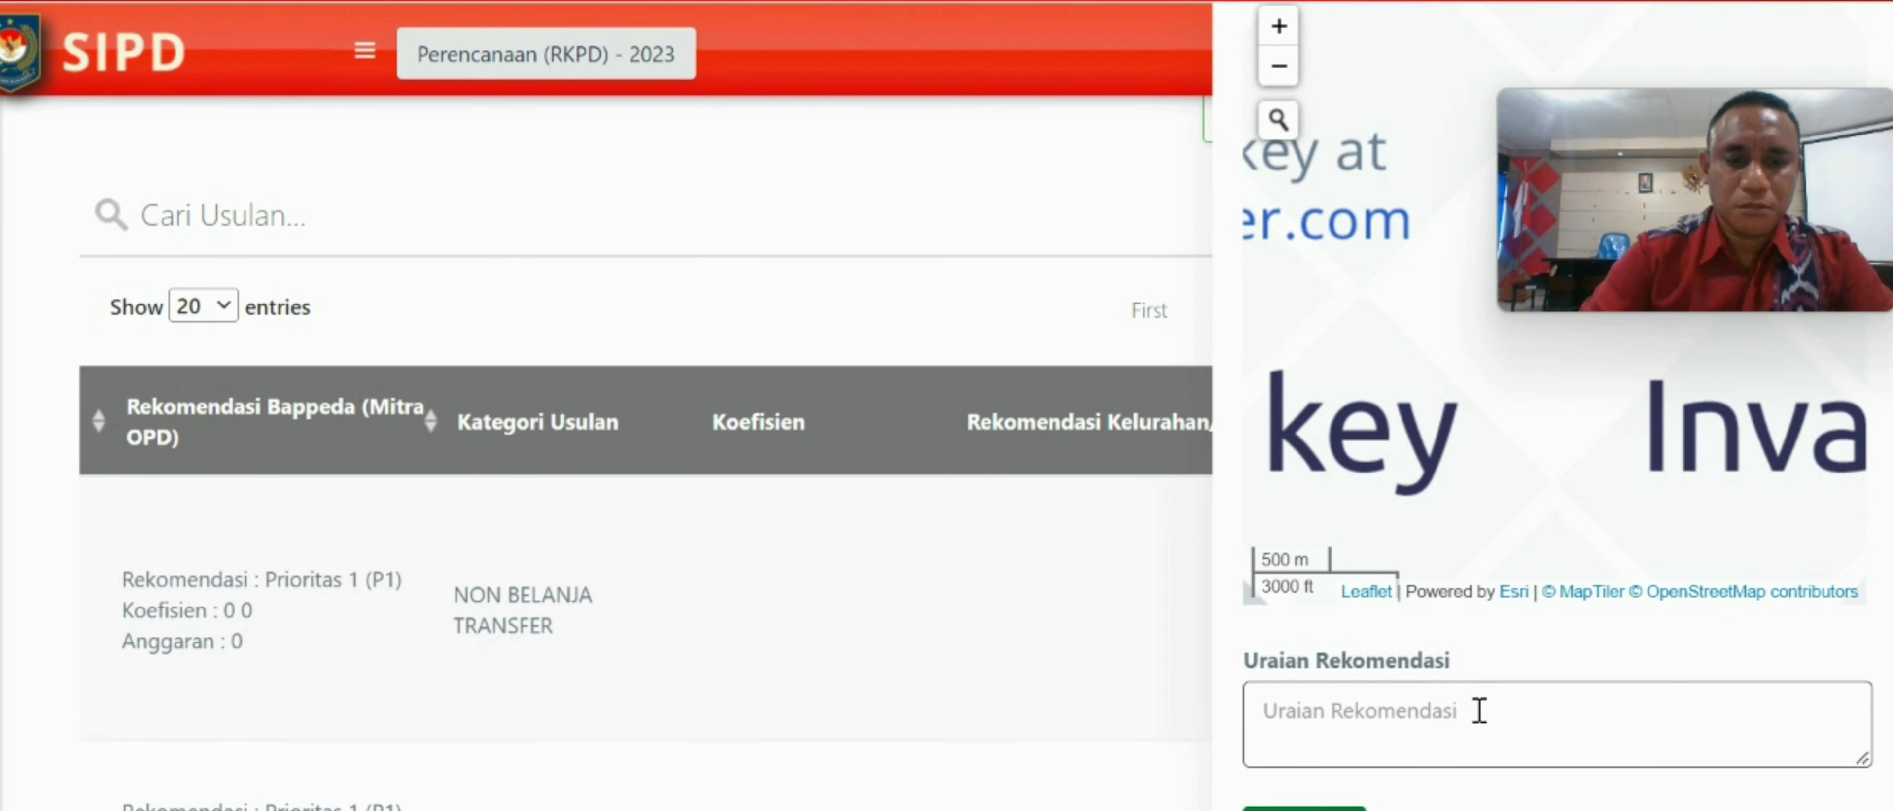
type("Berdasar")
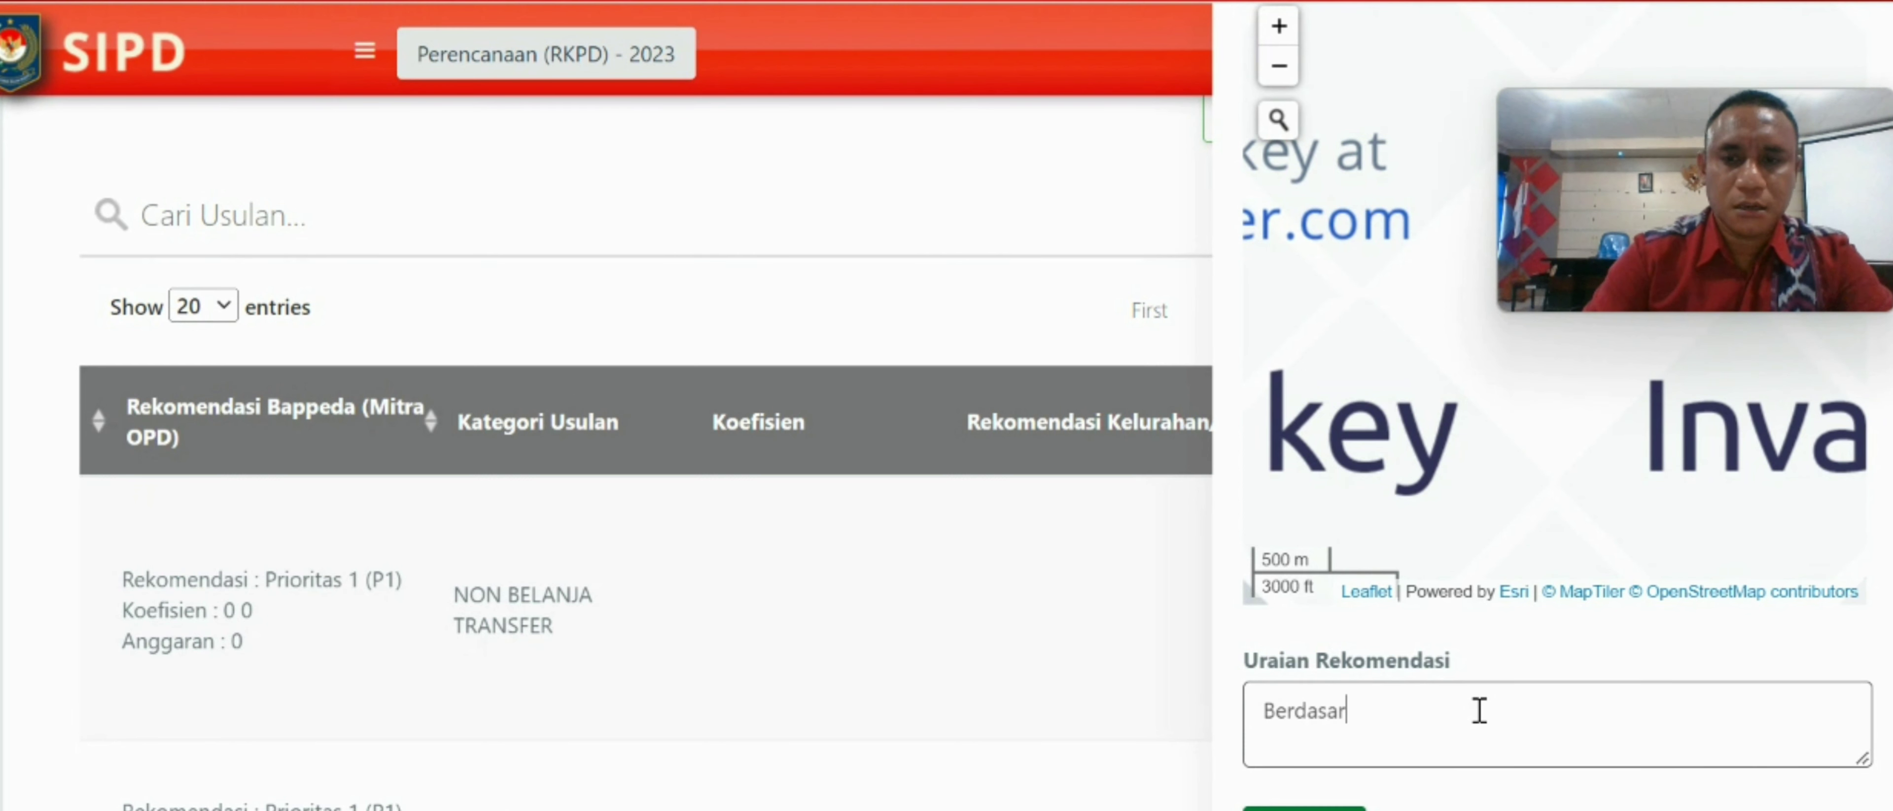
type("kan hasil ")
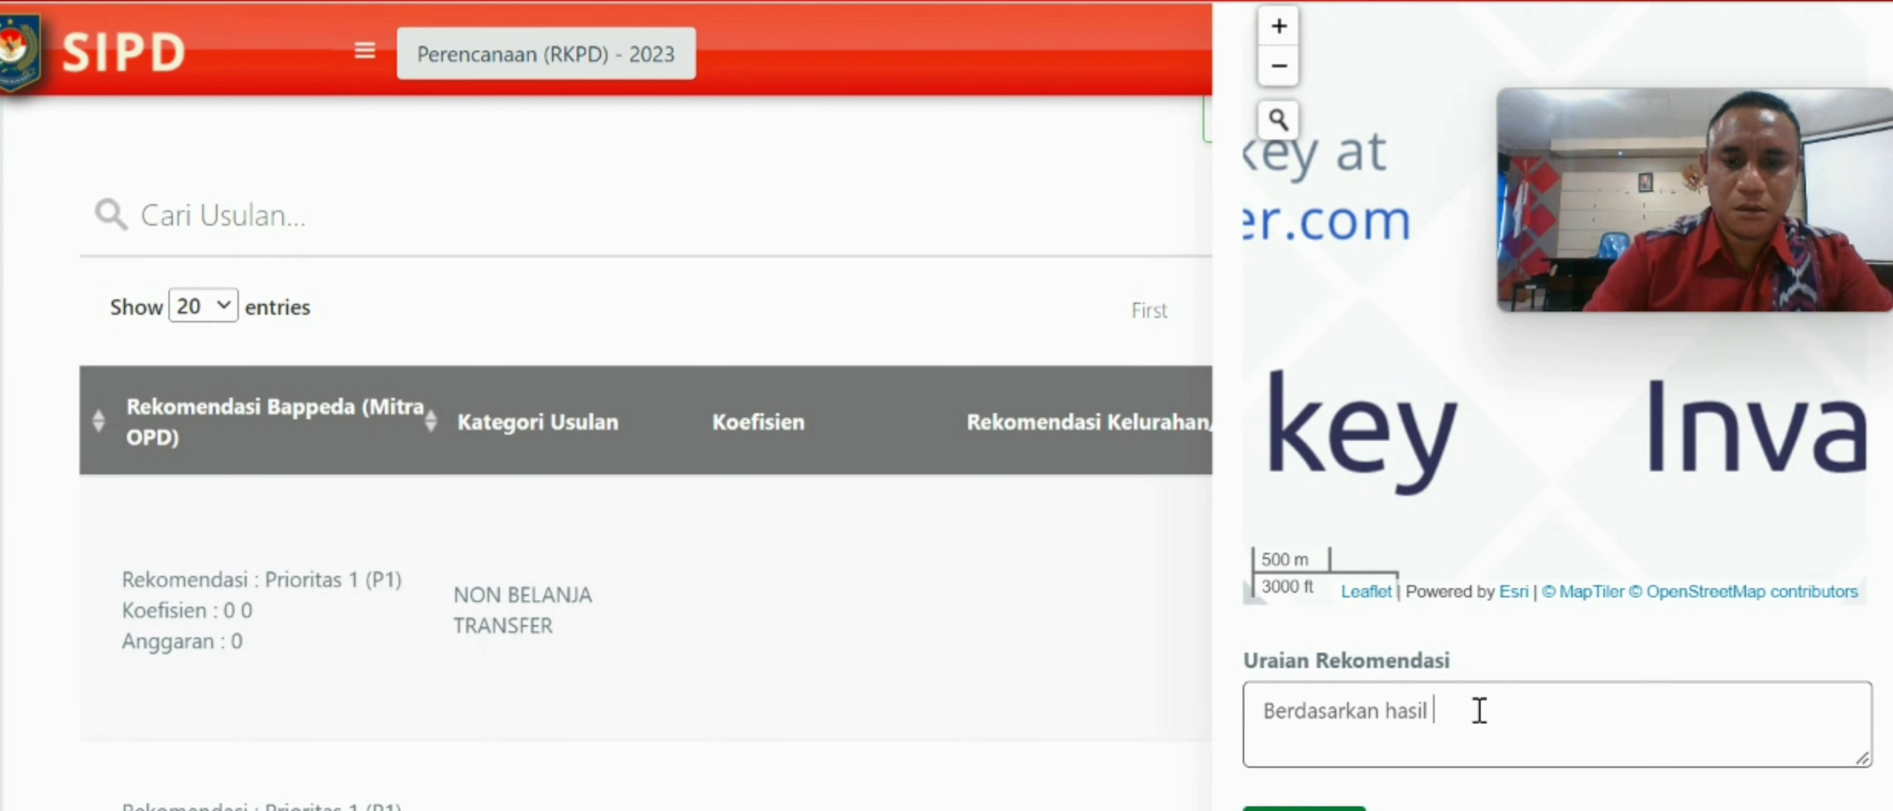
type("Musreban")
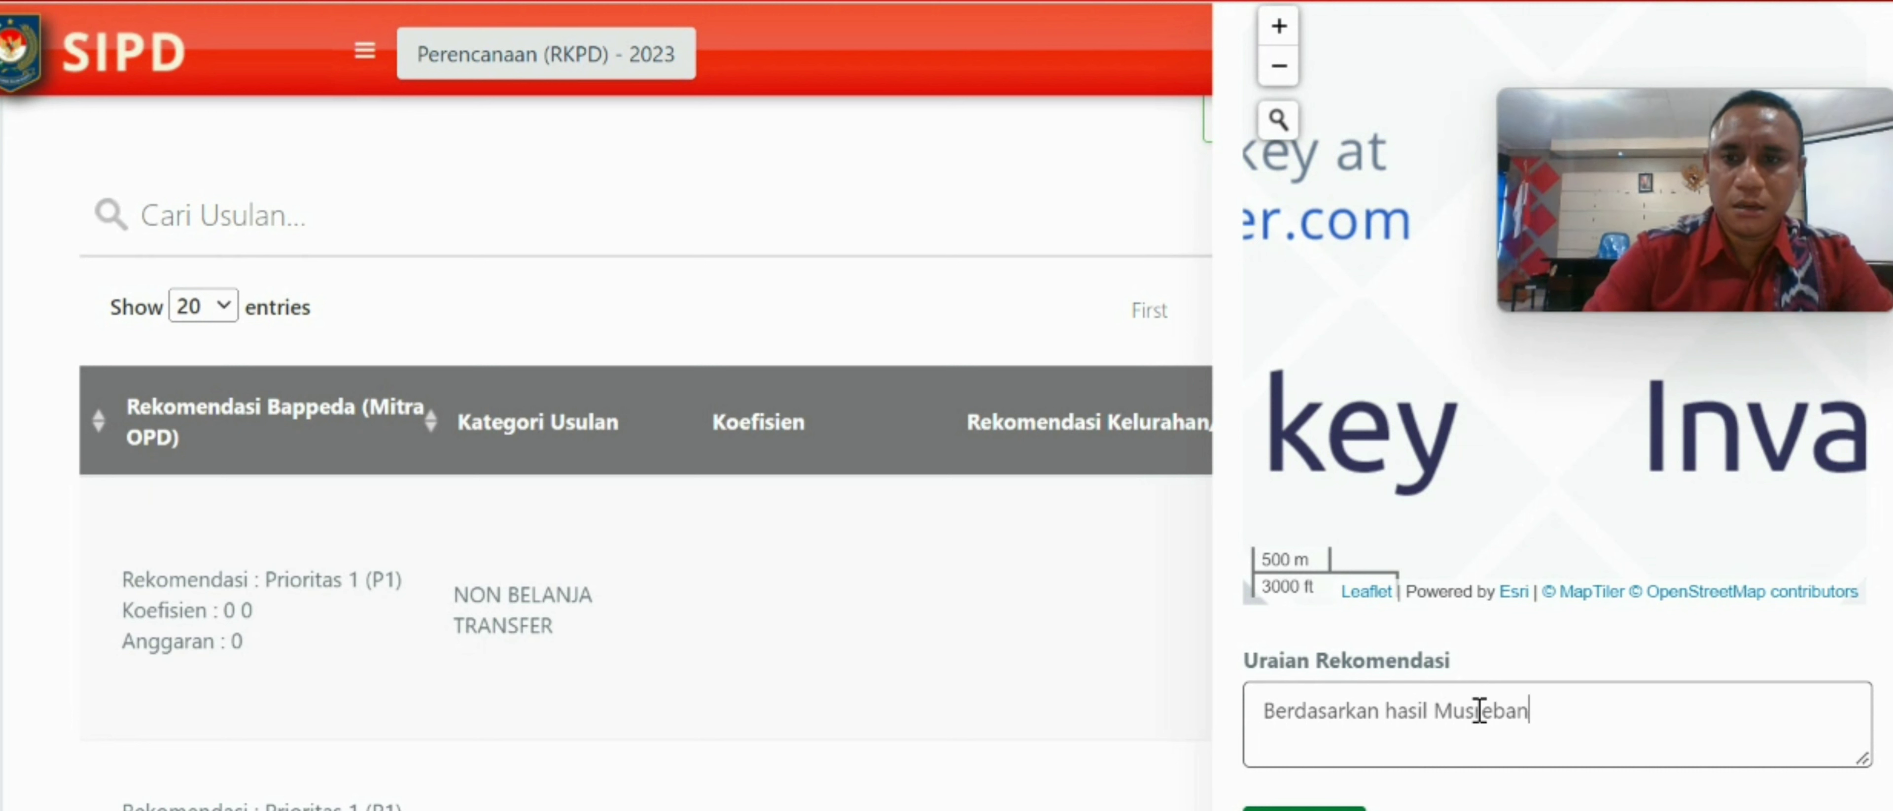
type("g Kecamatan")
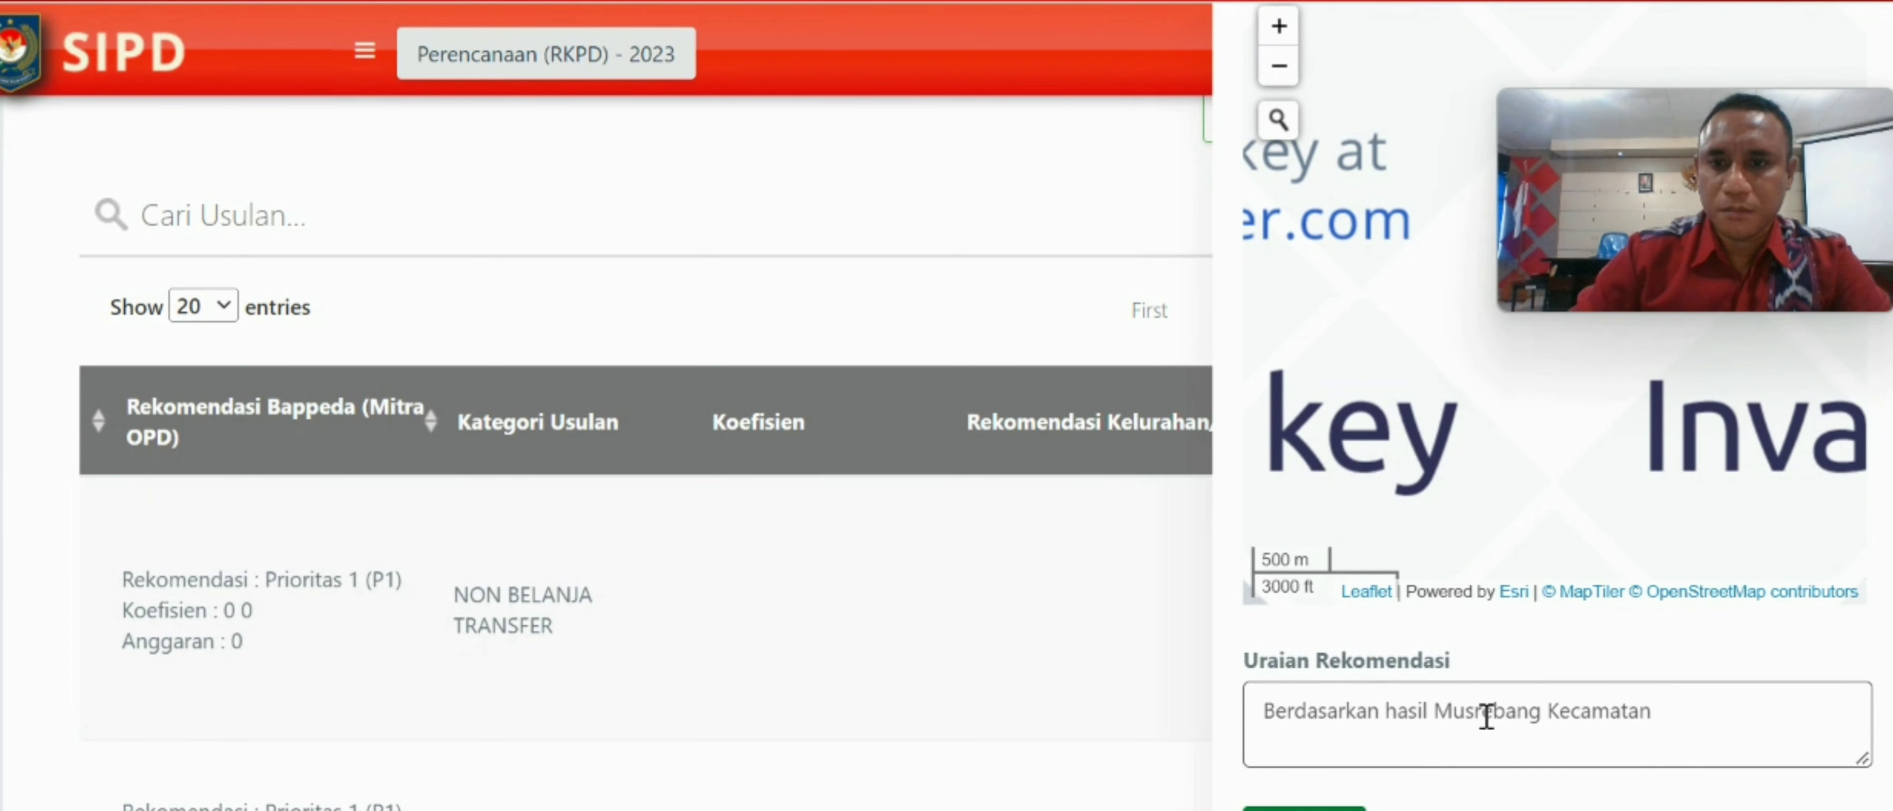
left_click(1489, 713)
type("n")
Complete the Uraian Rekomendasi with ", usulan tersebut menjadi prioritas karena sangat dibutuhkan oleh masyarakat", save it, and check the Rekomendasi Kecamatan column
left_click(1713, 714)
type(", us")
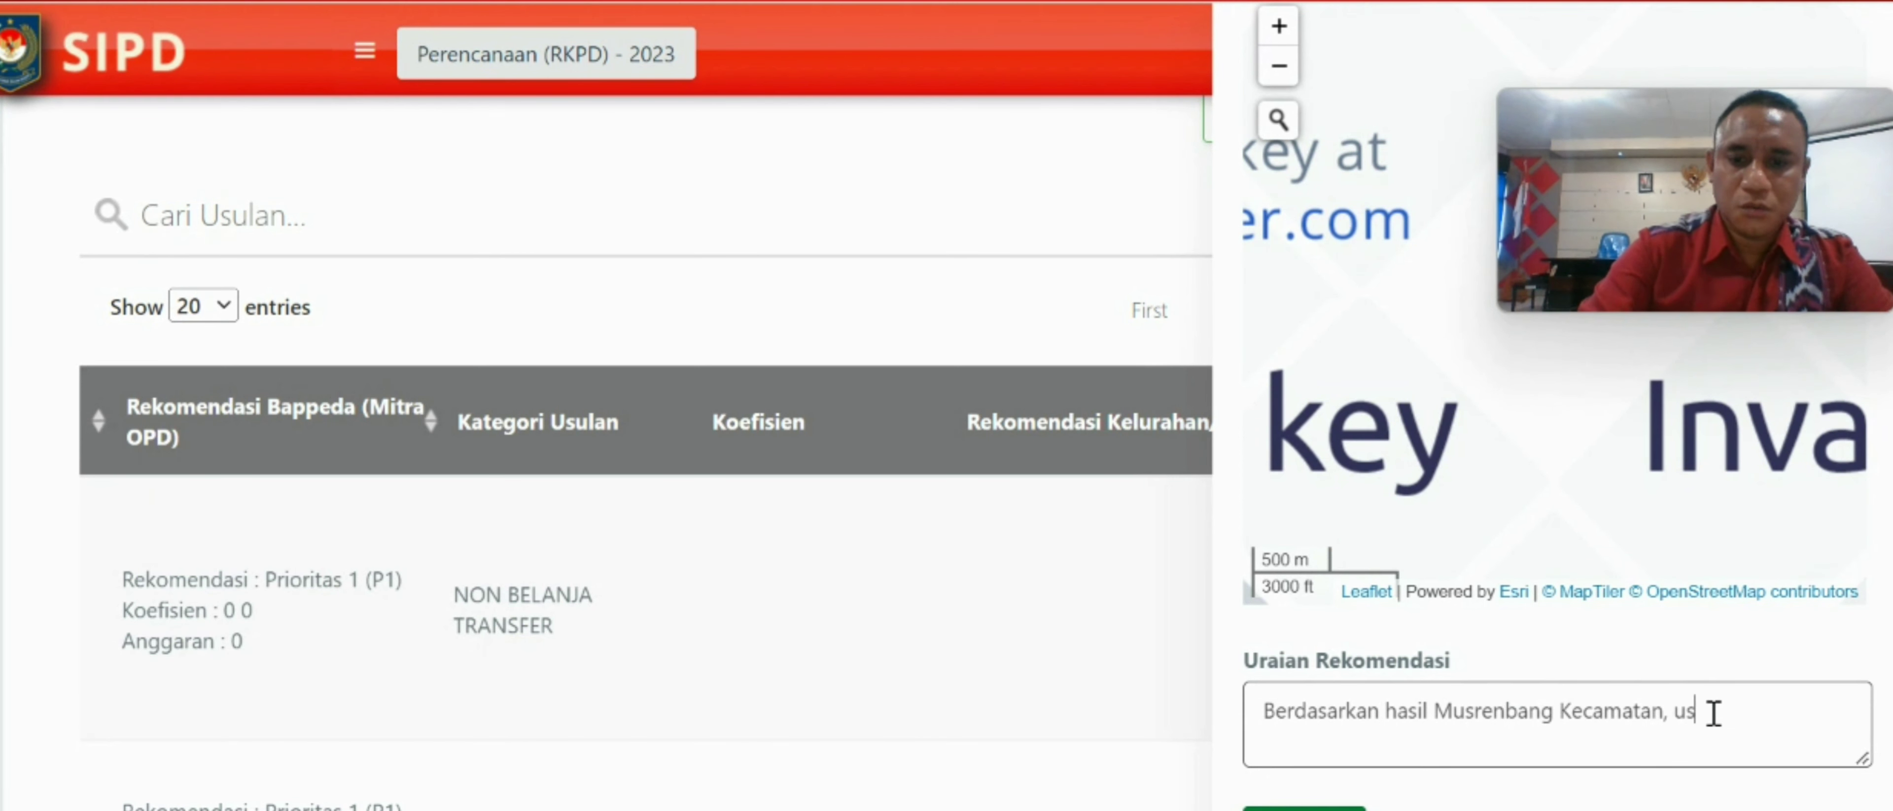
type("ulan tersebut")
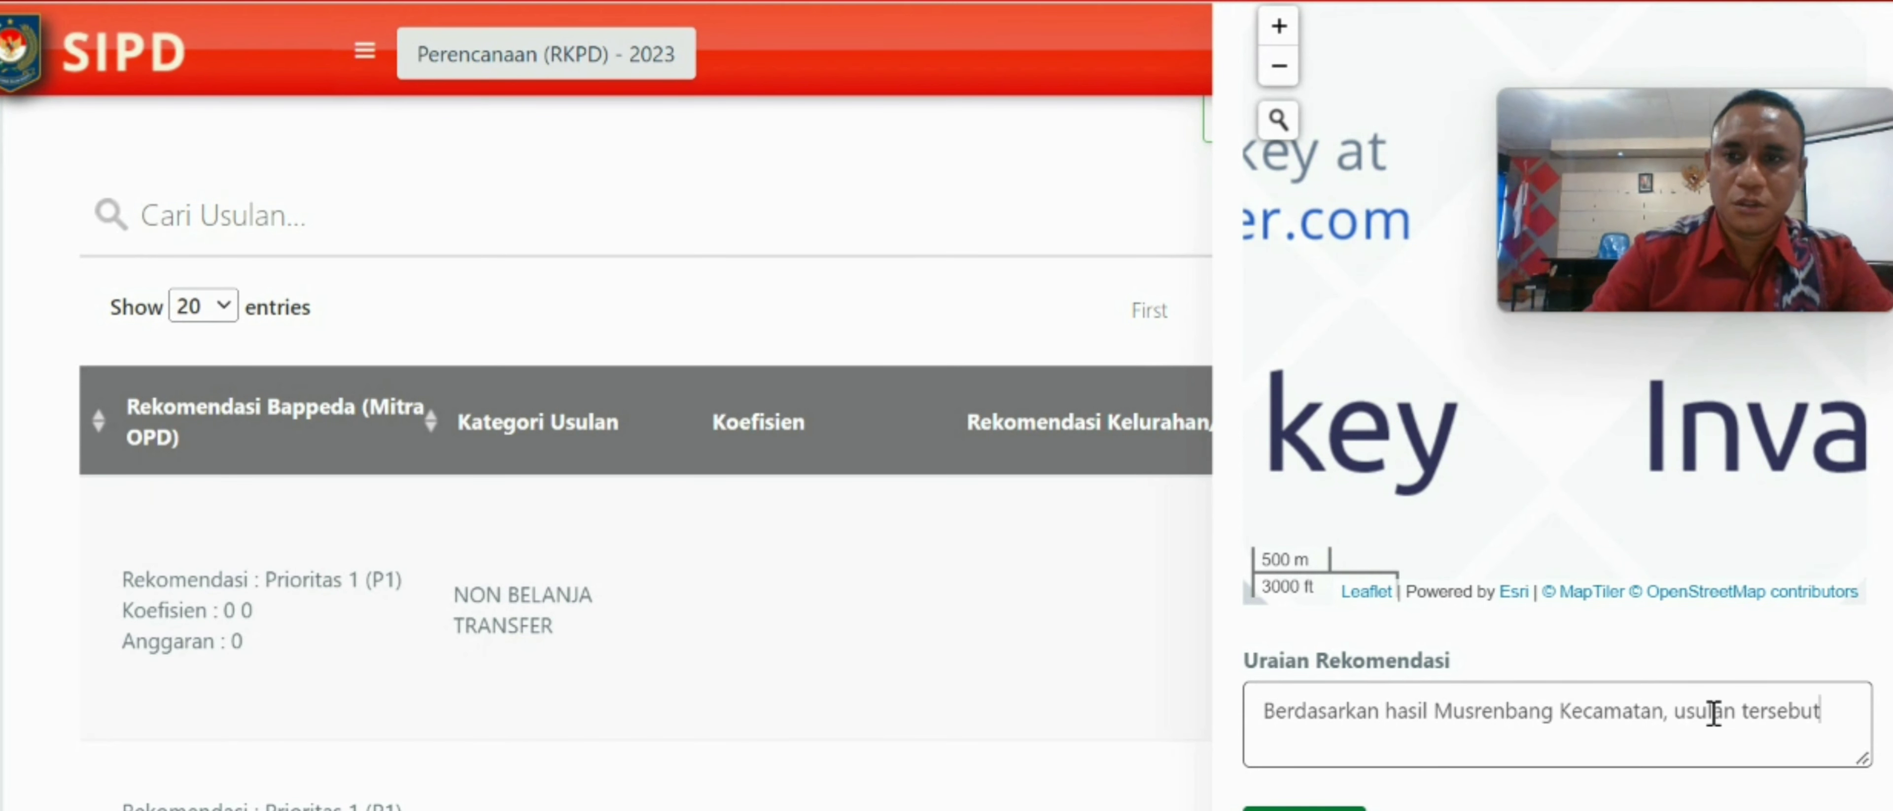
type(" menjadi")
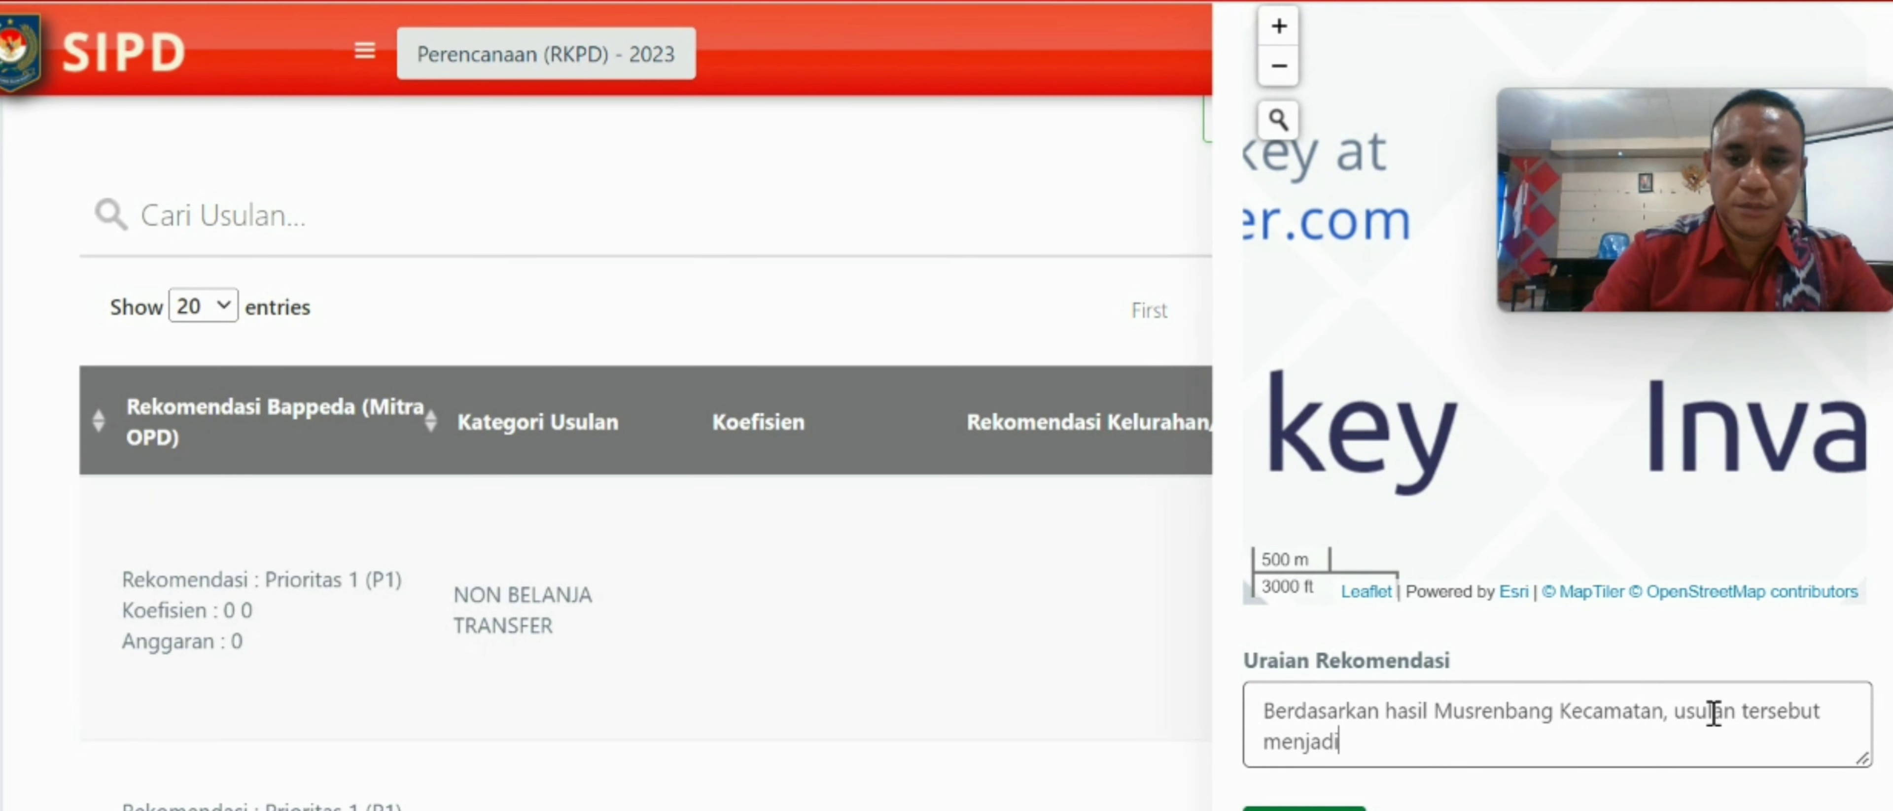
type(" prioritas ")
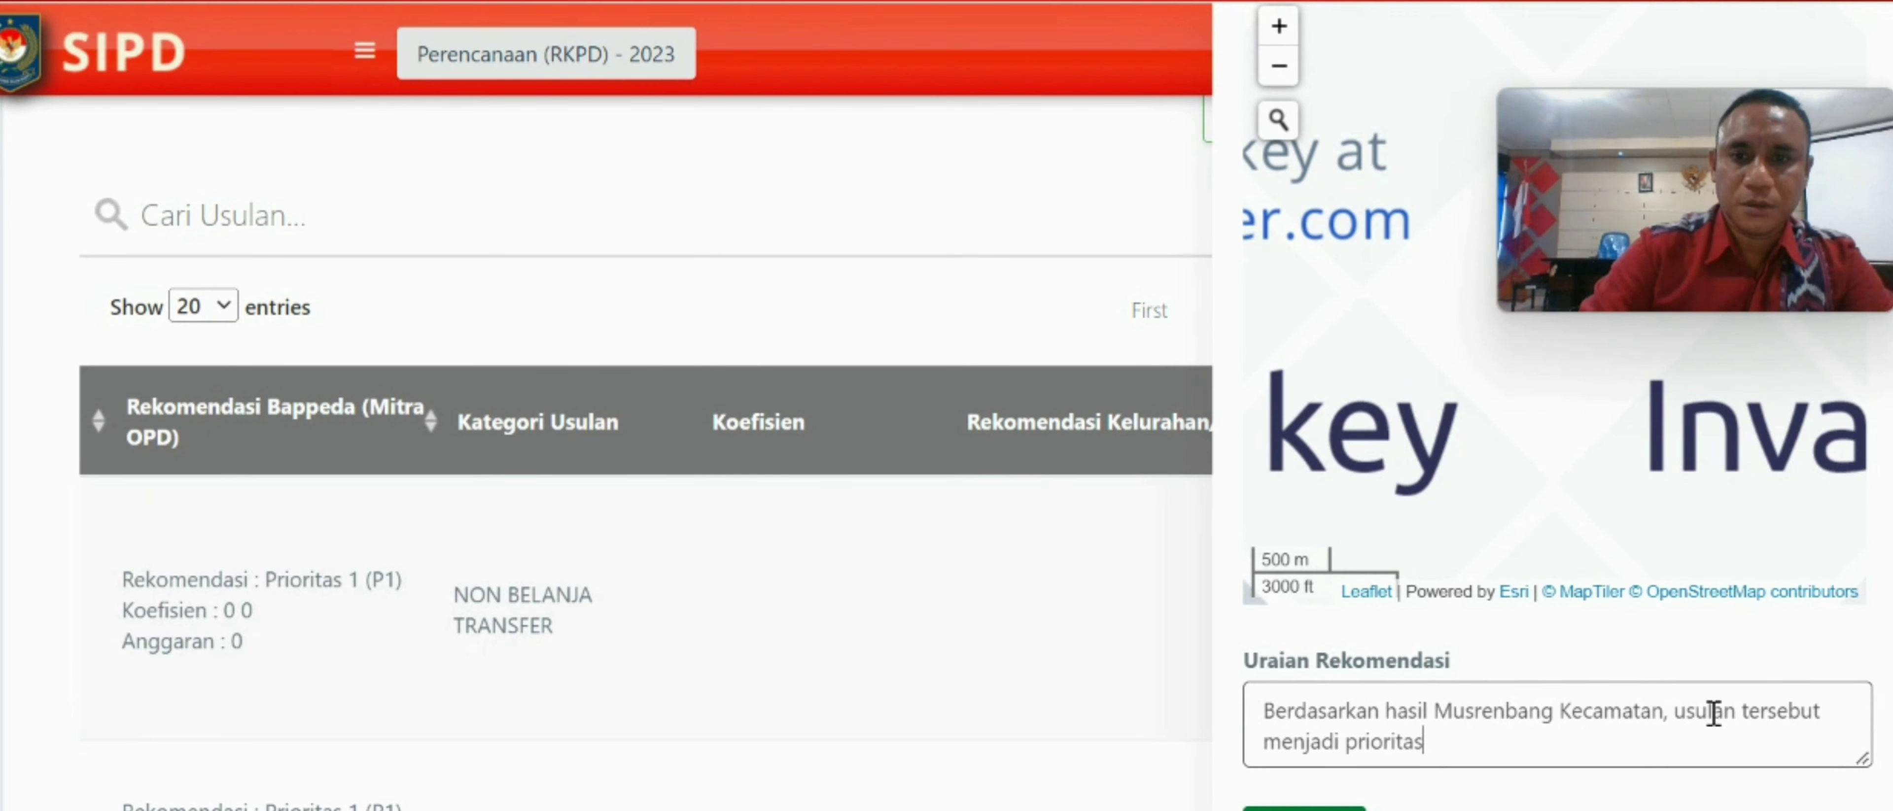
type("karena sanga")
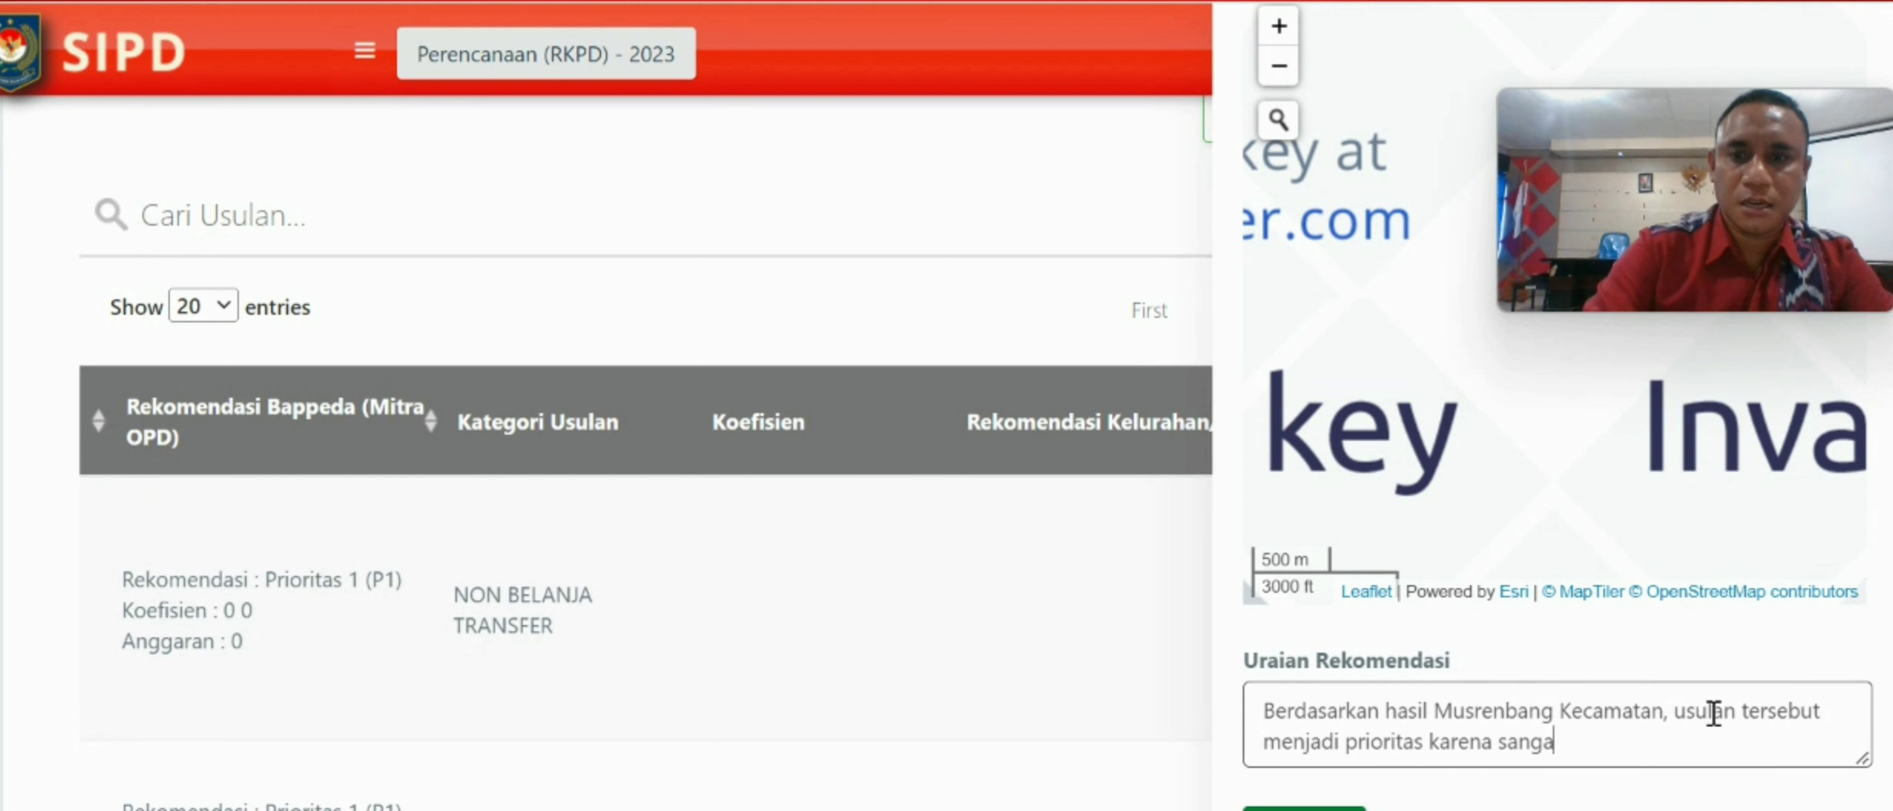
type("t di")
type("but")
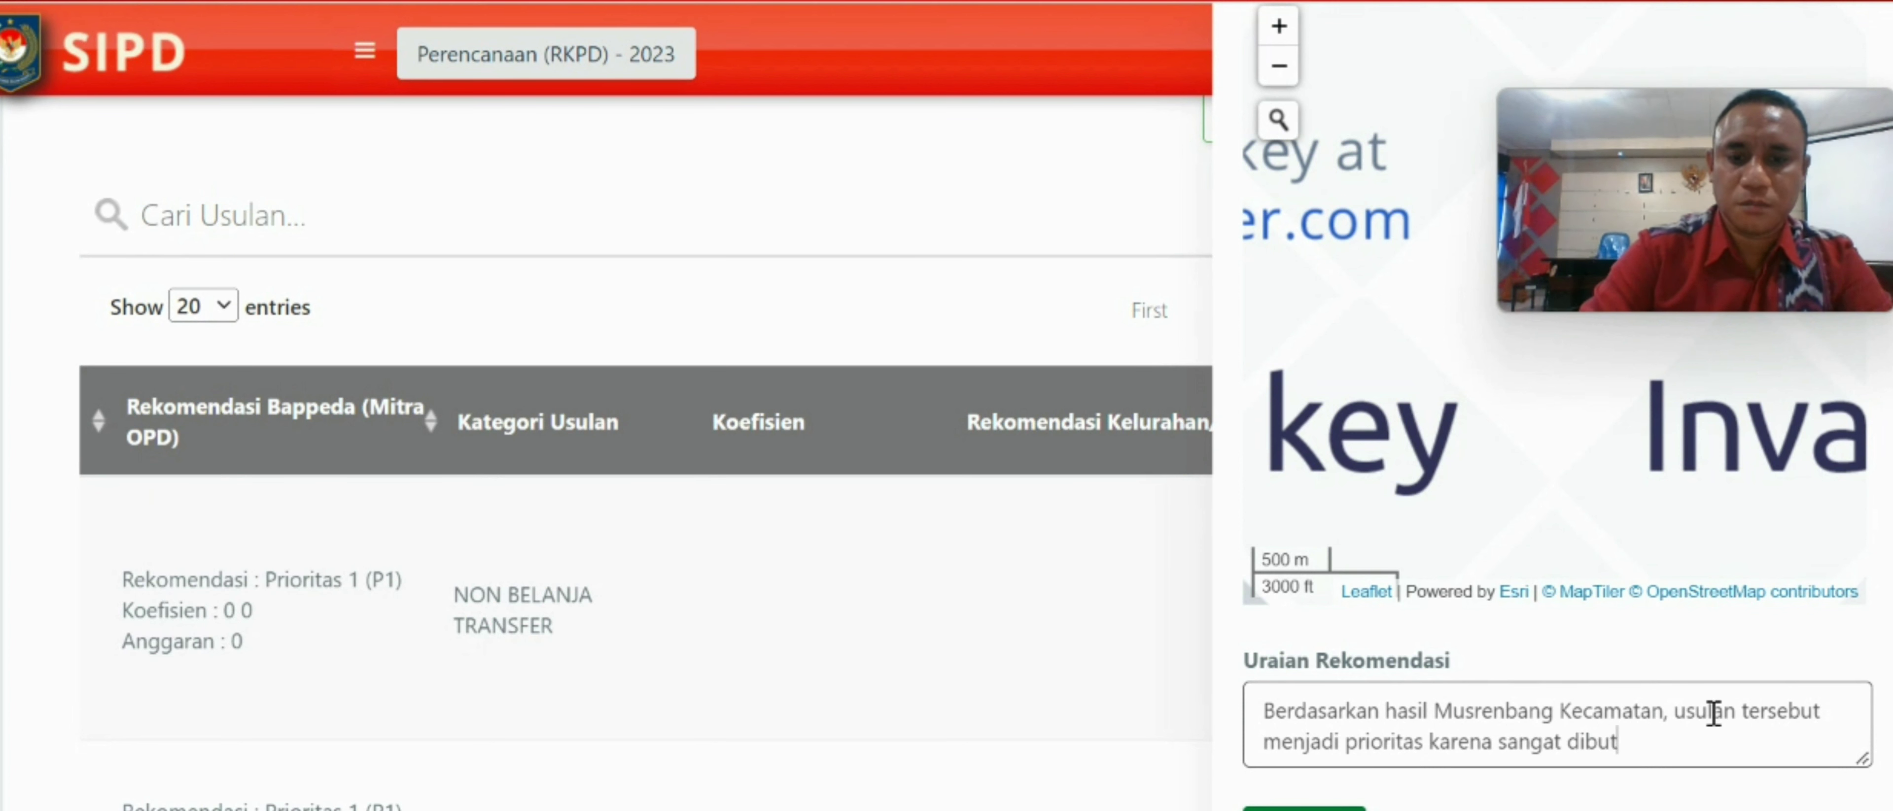
type("uhkan oleh masyarakat")
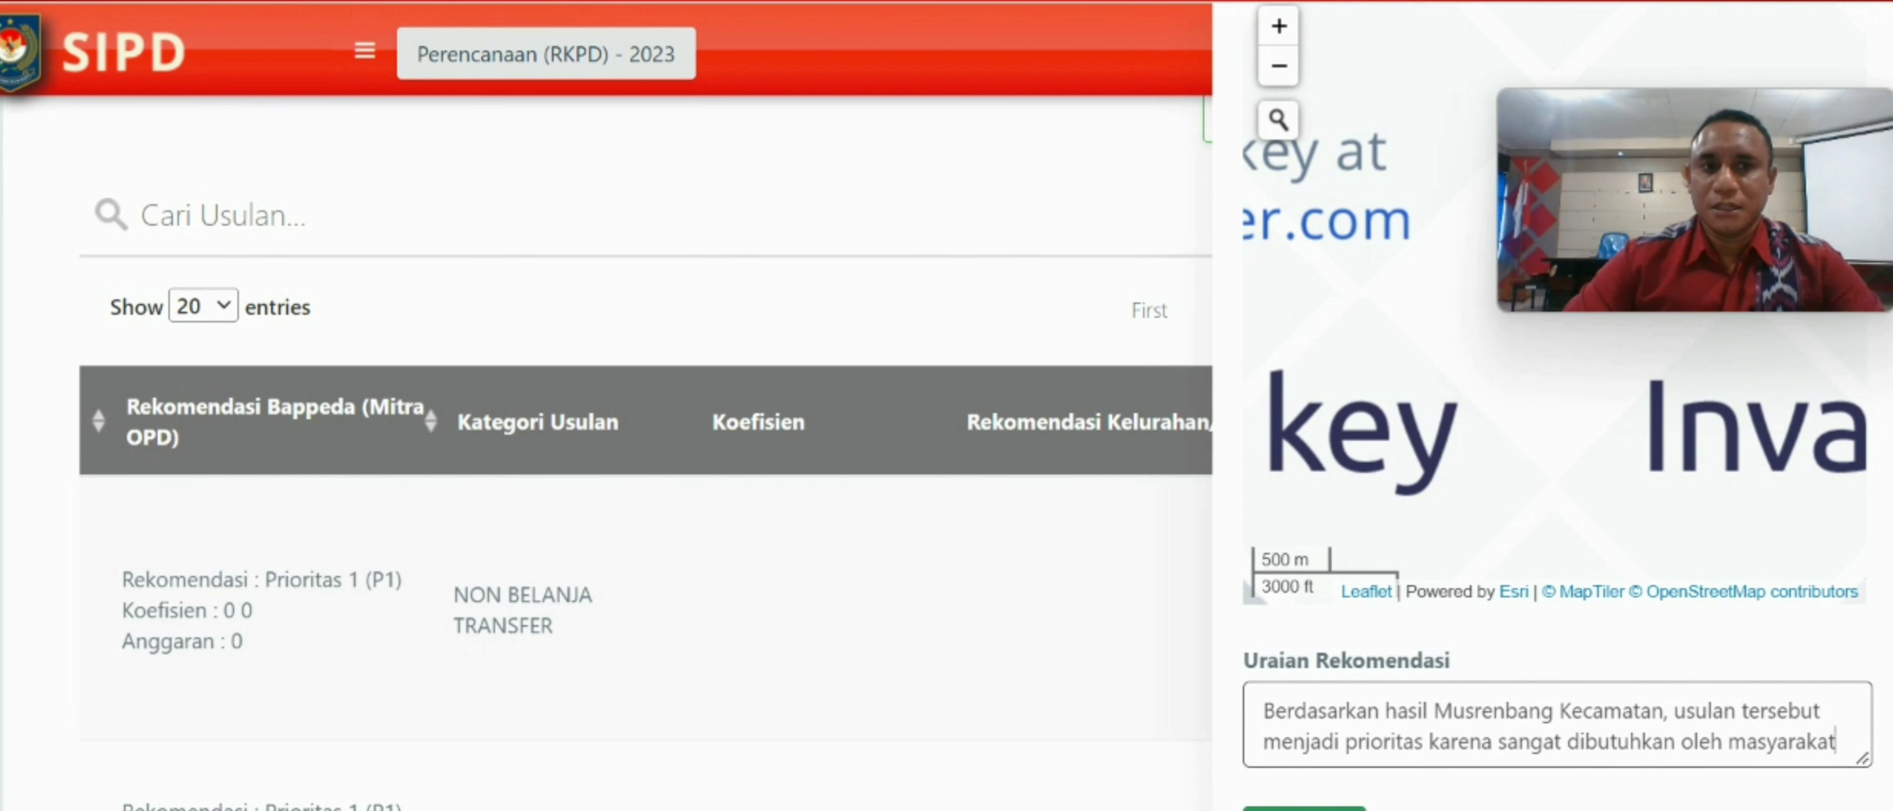
left_click(1304, 808)
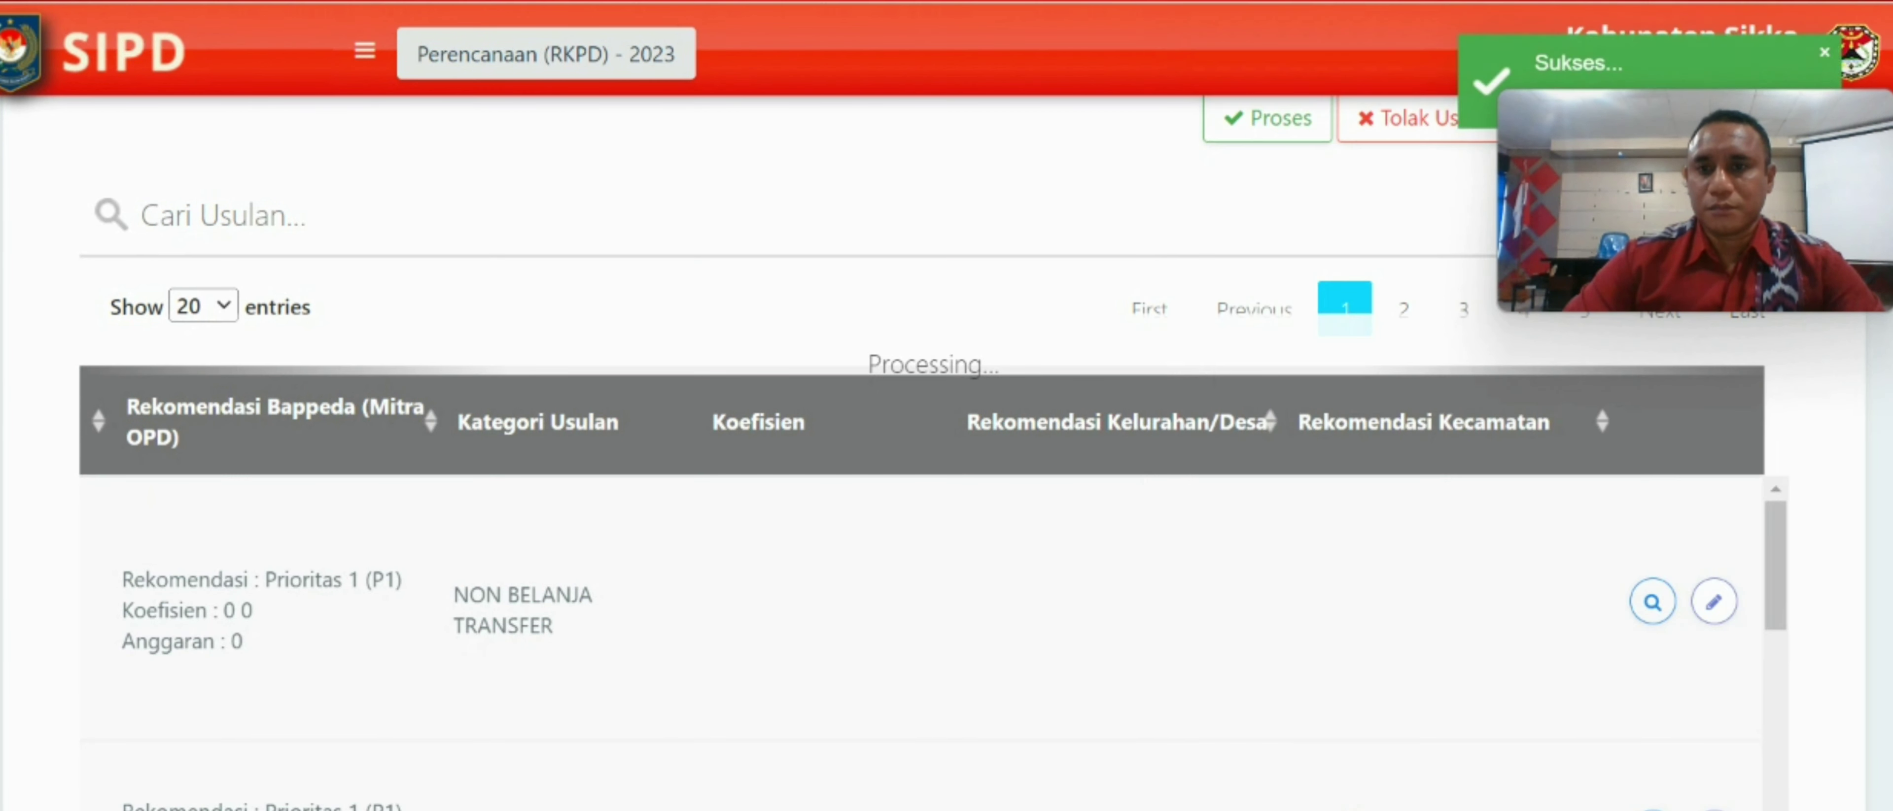
scroll(1523, 669, "down", 1)
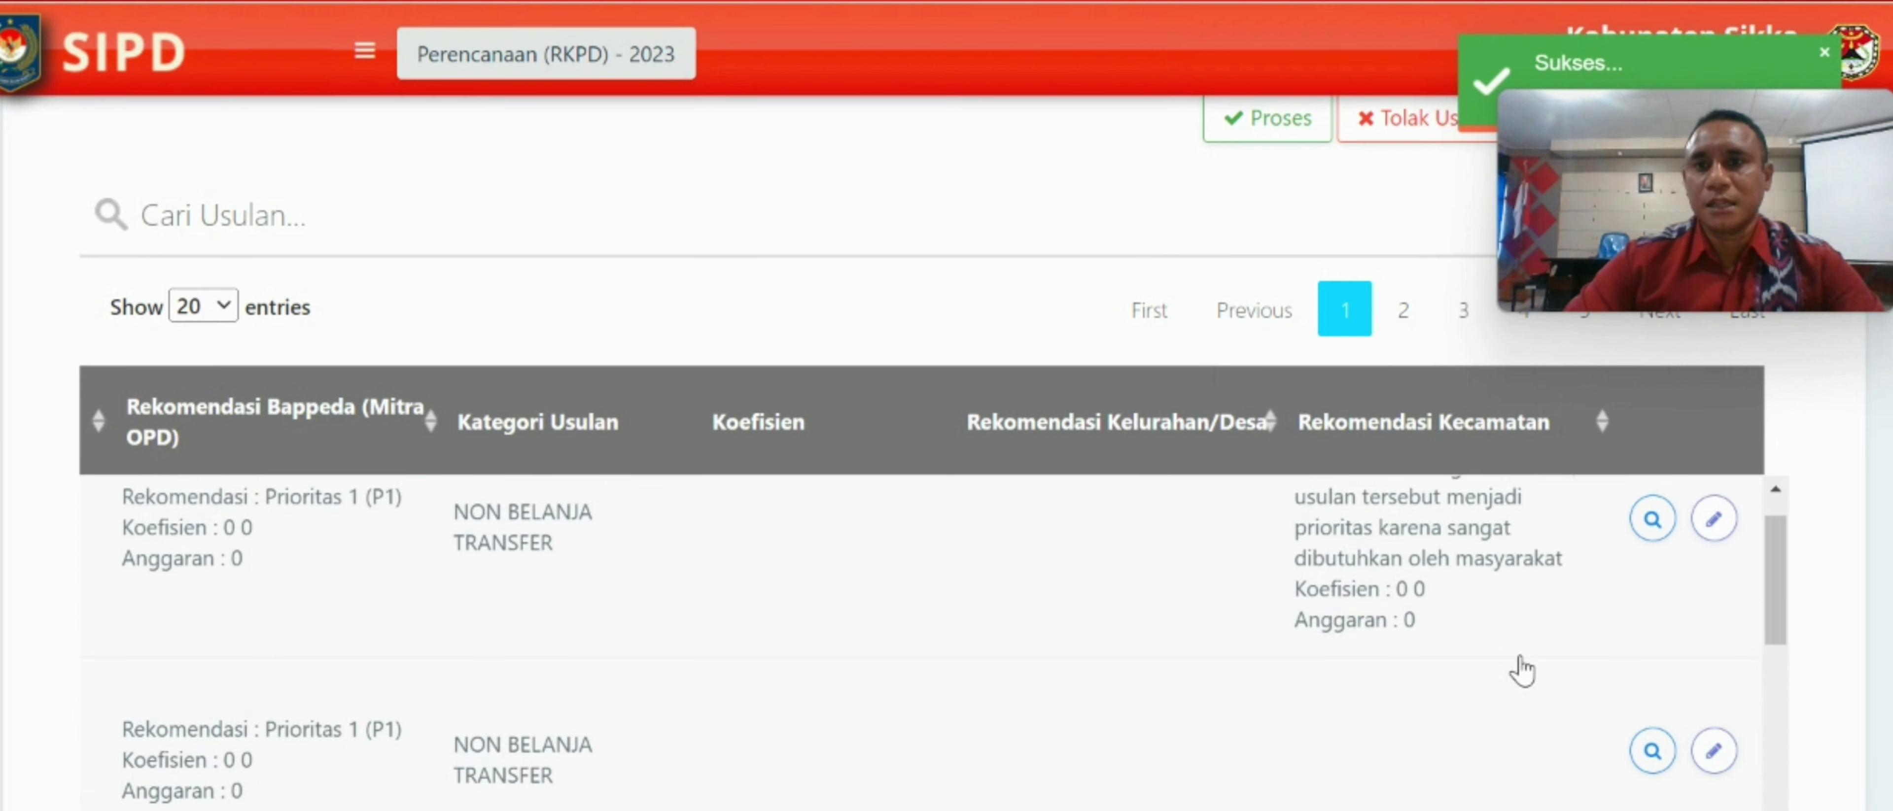
Review the first proposals' Rekomendasi Kecamatan entries, select the first proposal in the list, and start processing it with Proses
scroll(1524, 668, "up", 1)
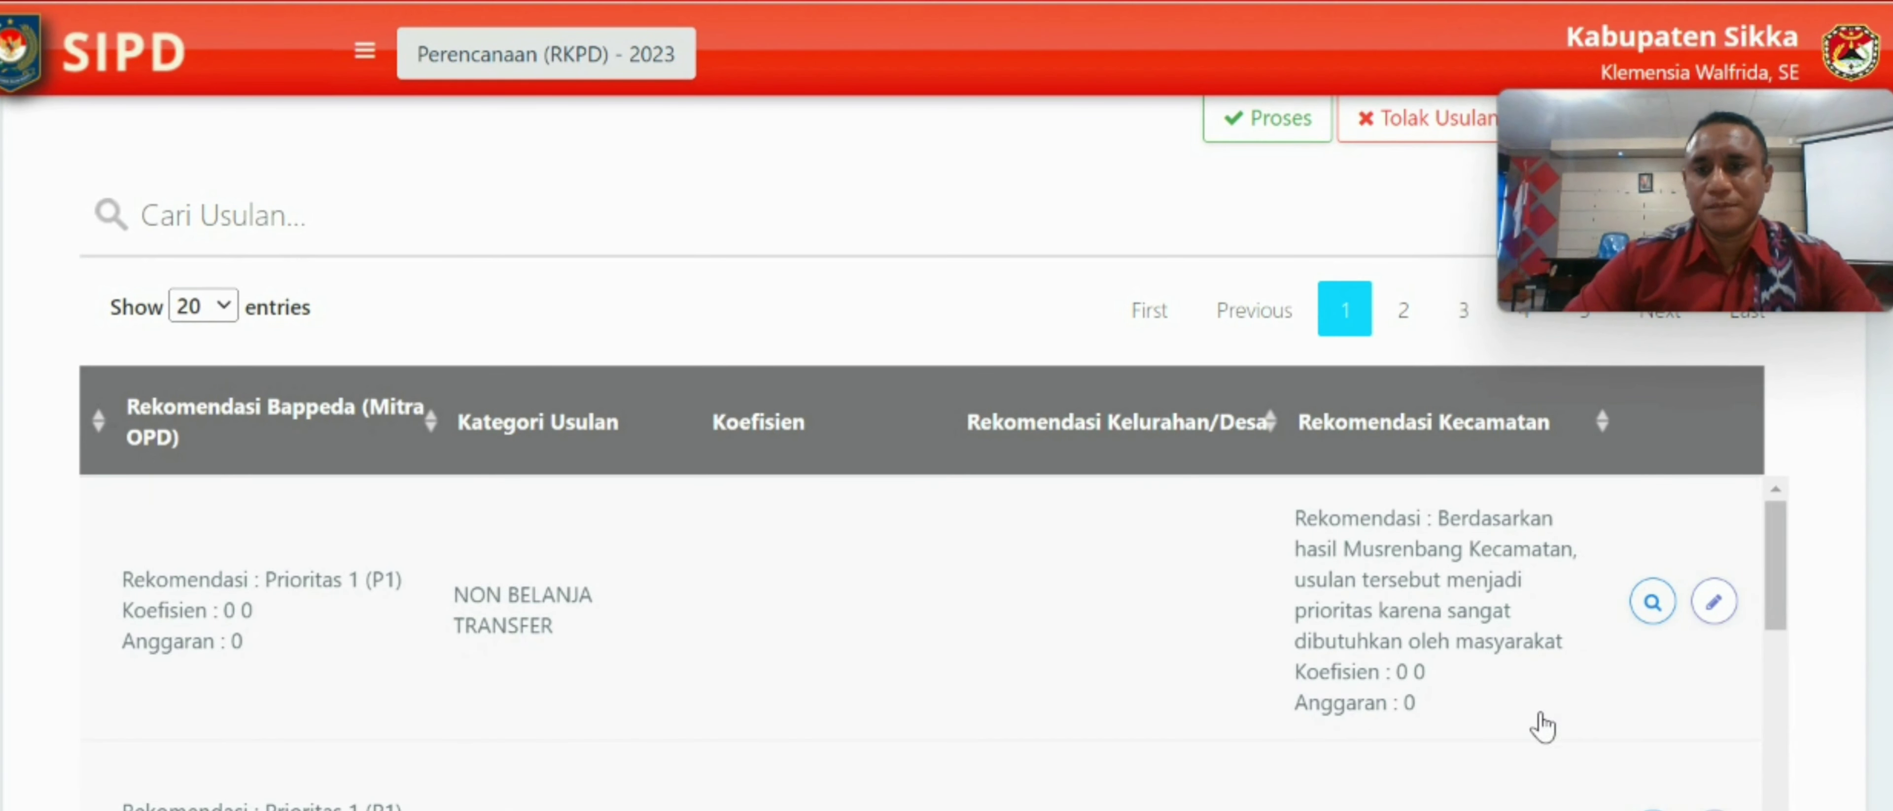
scroll(1837, 469, "down", 2)
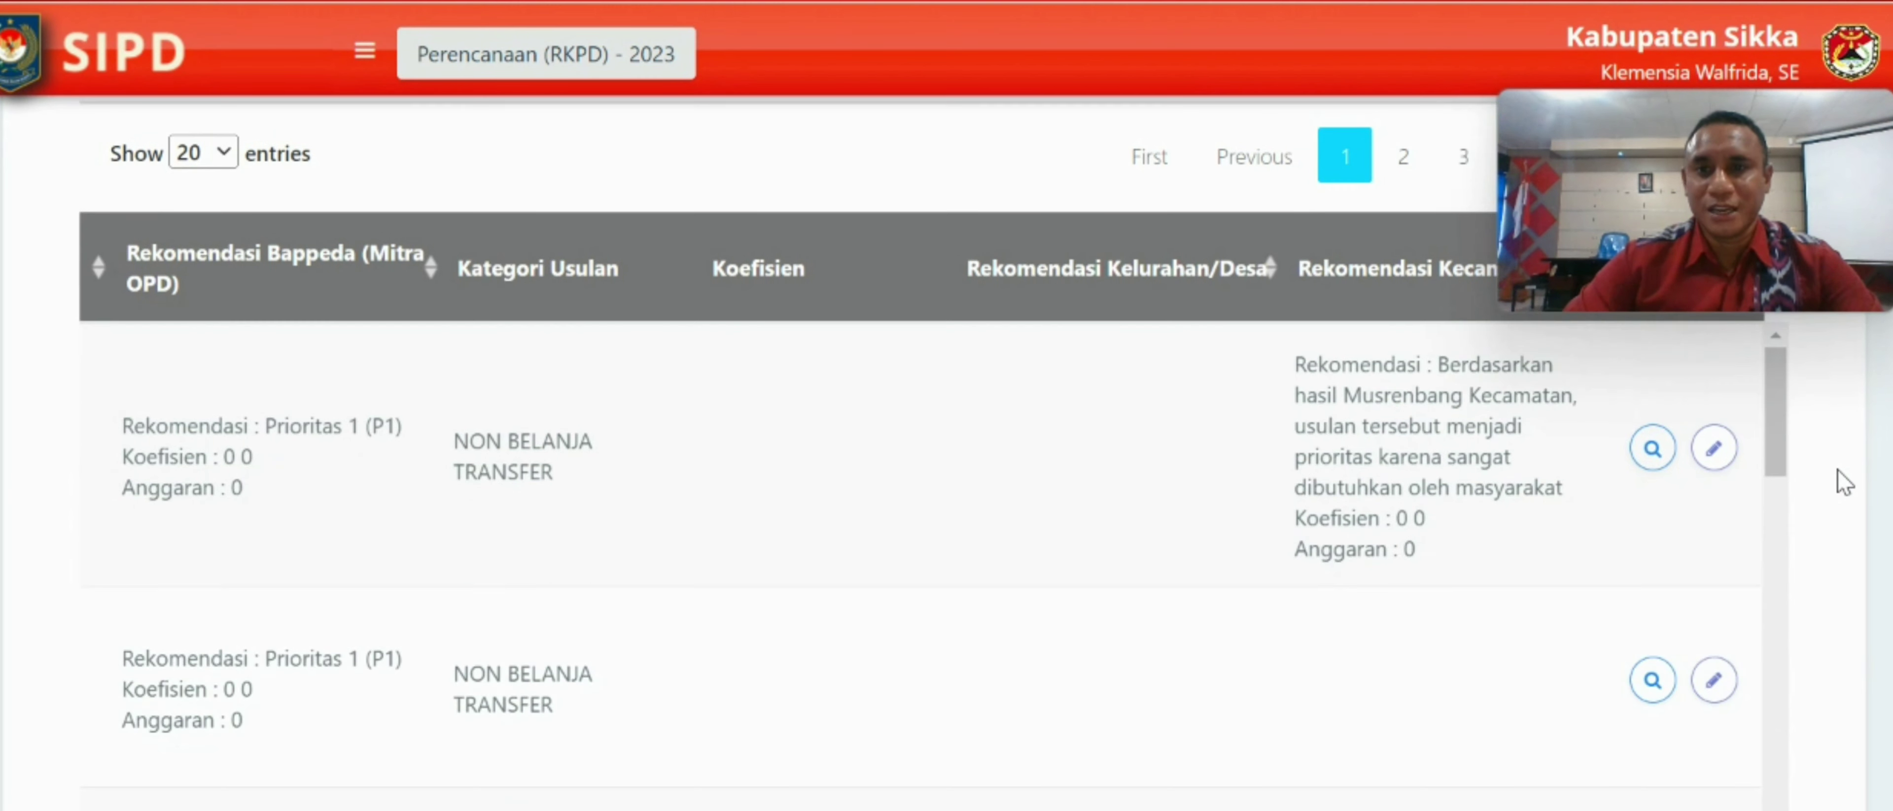
scroll(1837, 469, "down", 5)
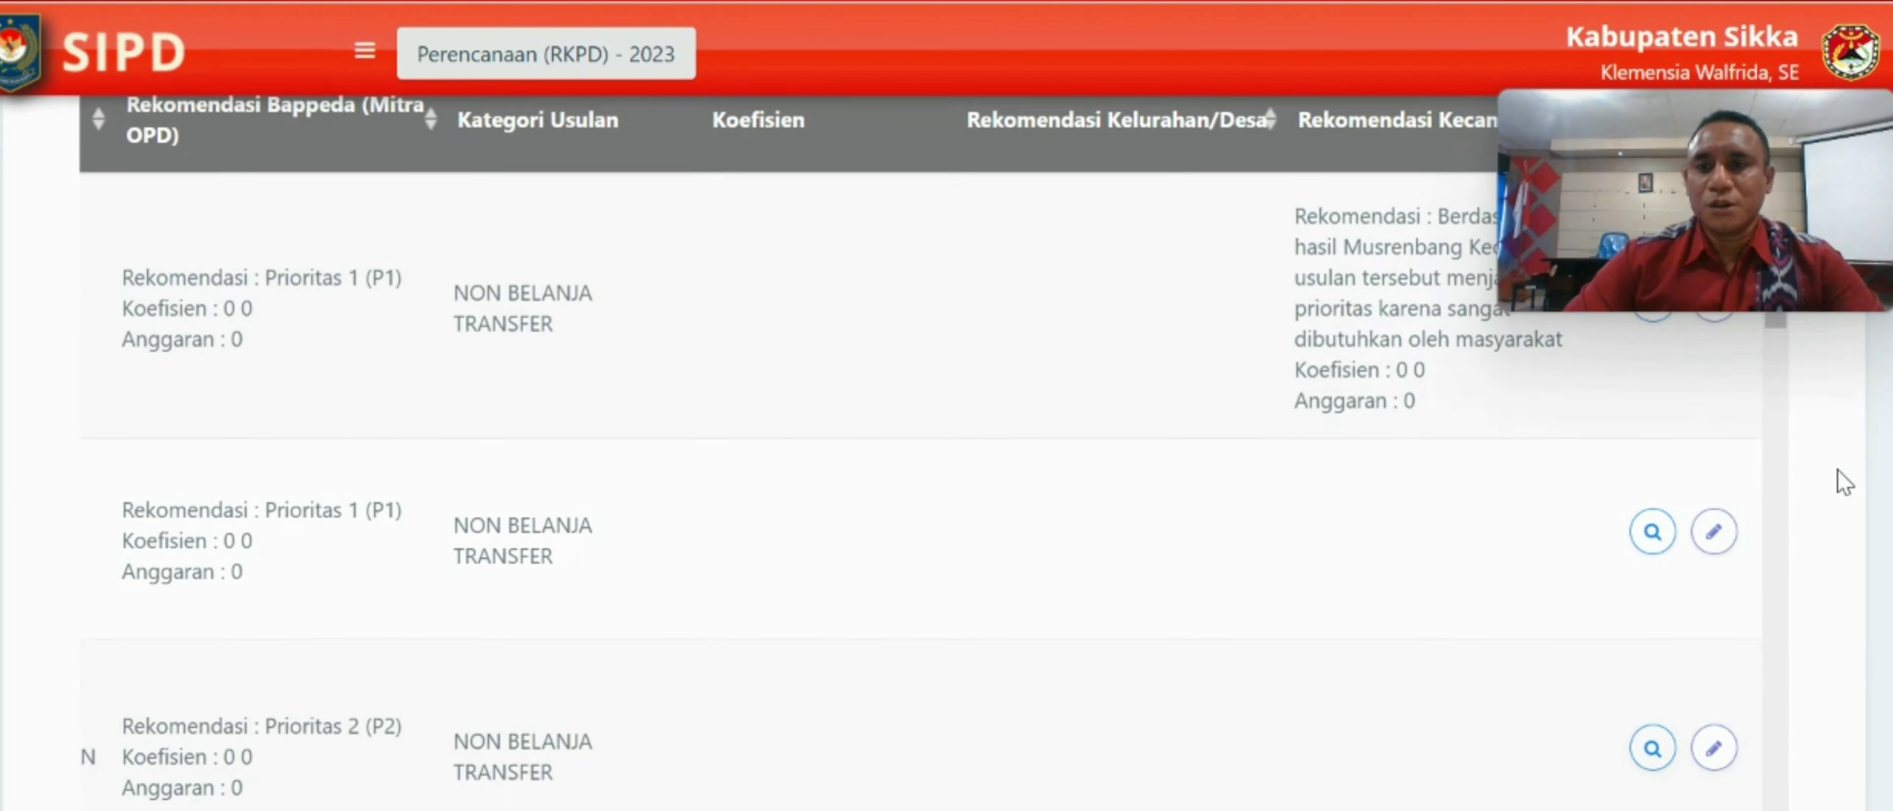
scroll(1837, 469, "up", 1)
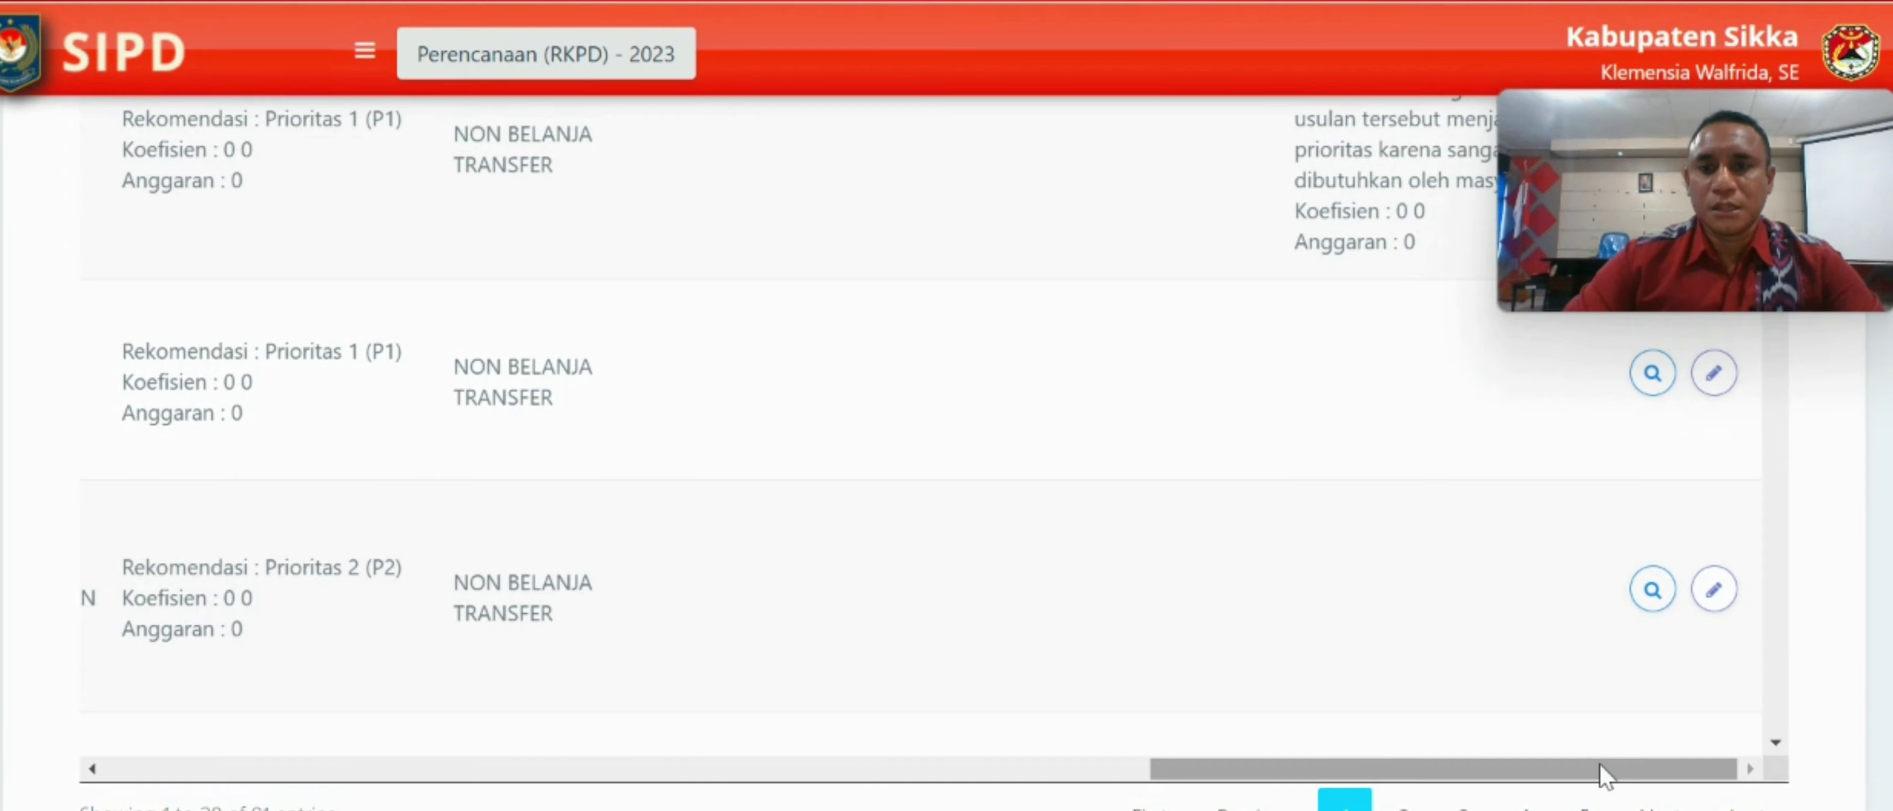
left_click_drag(1599, 771, 552, 770)
scroll(364, 636, "up", 5)
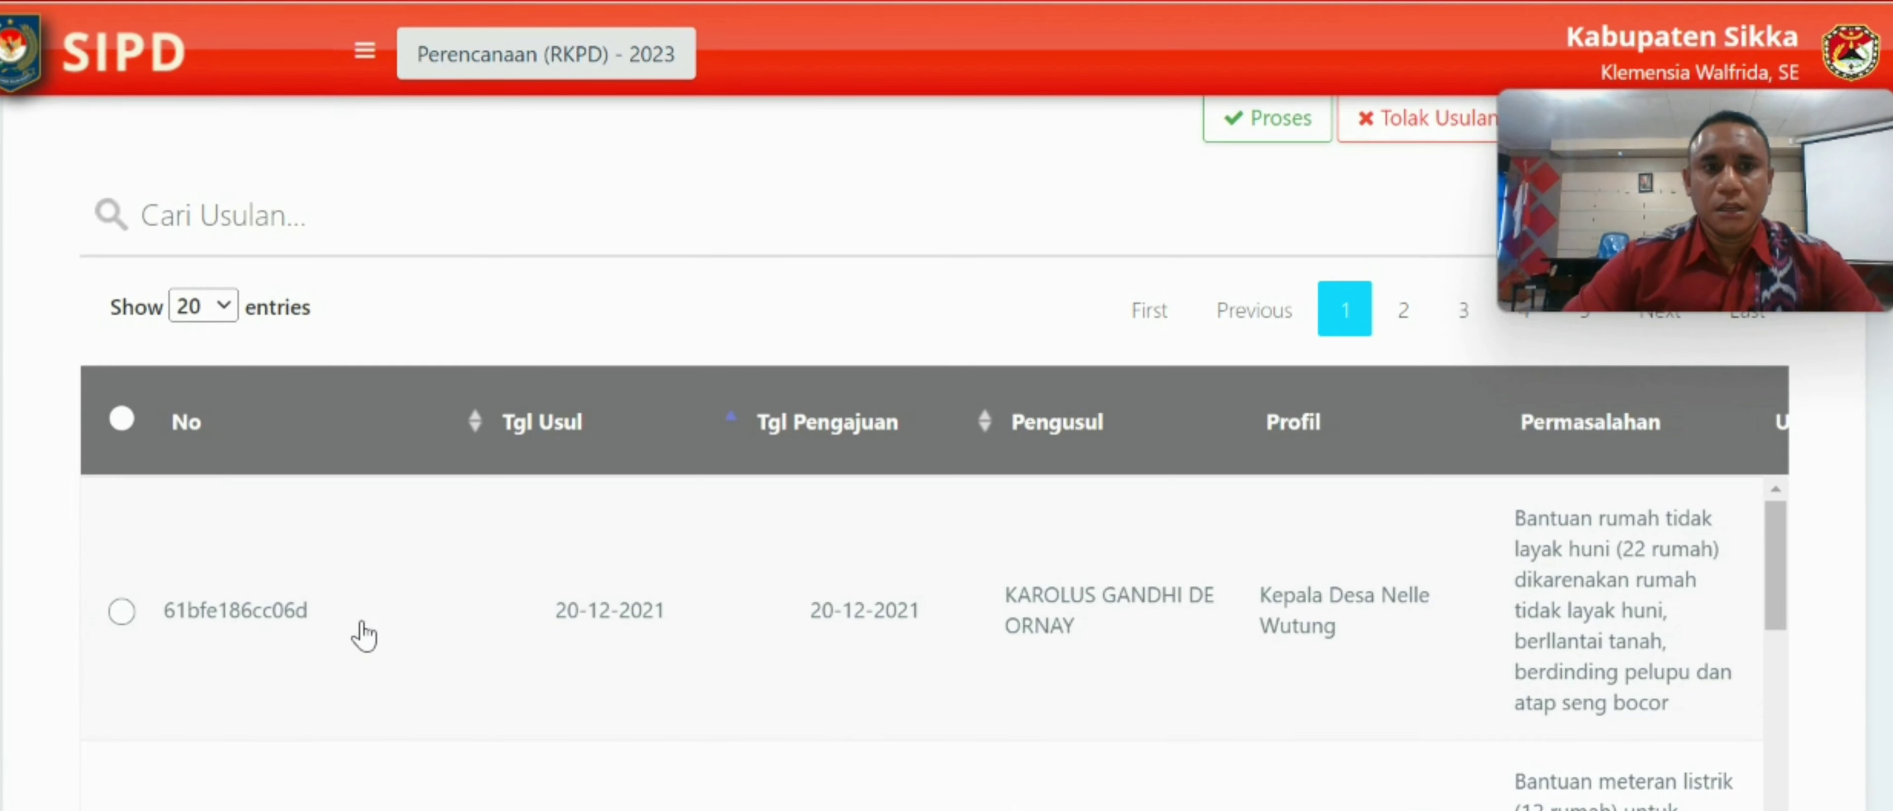
left_click(121, 612)
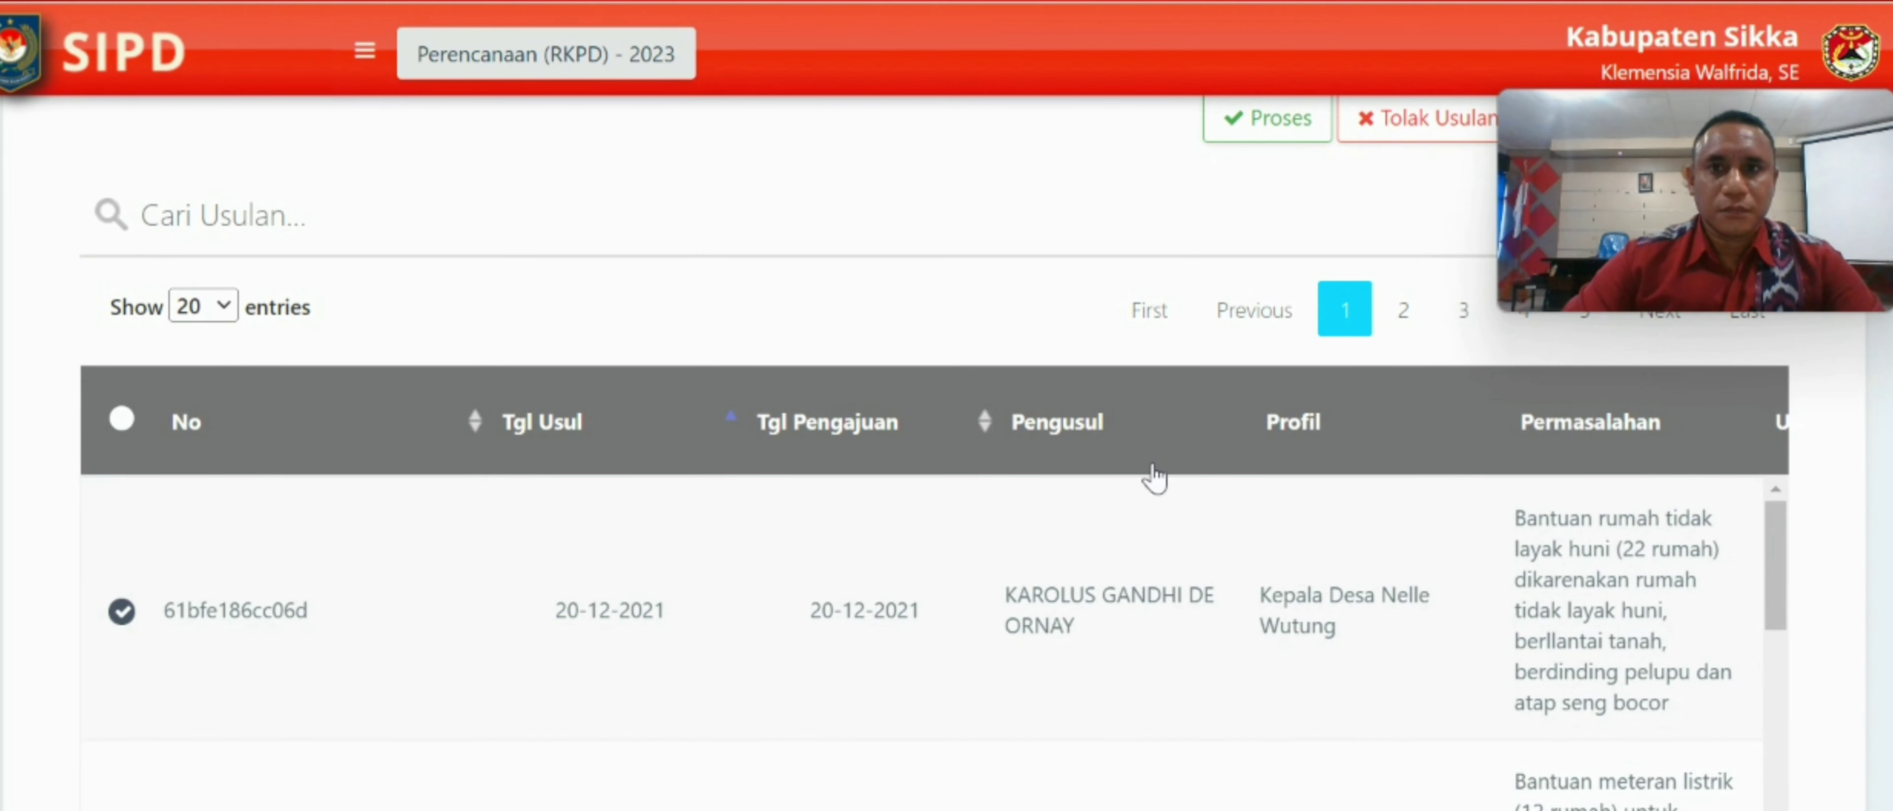
scroll(1475, 422, "up", 4)
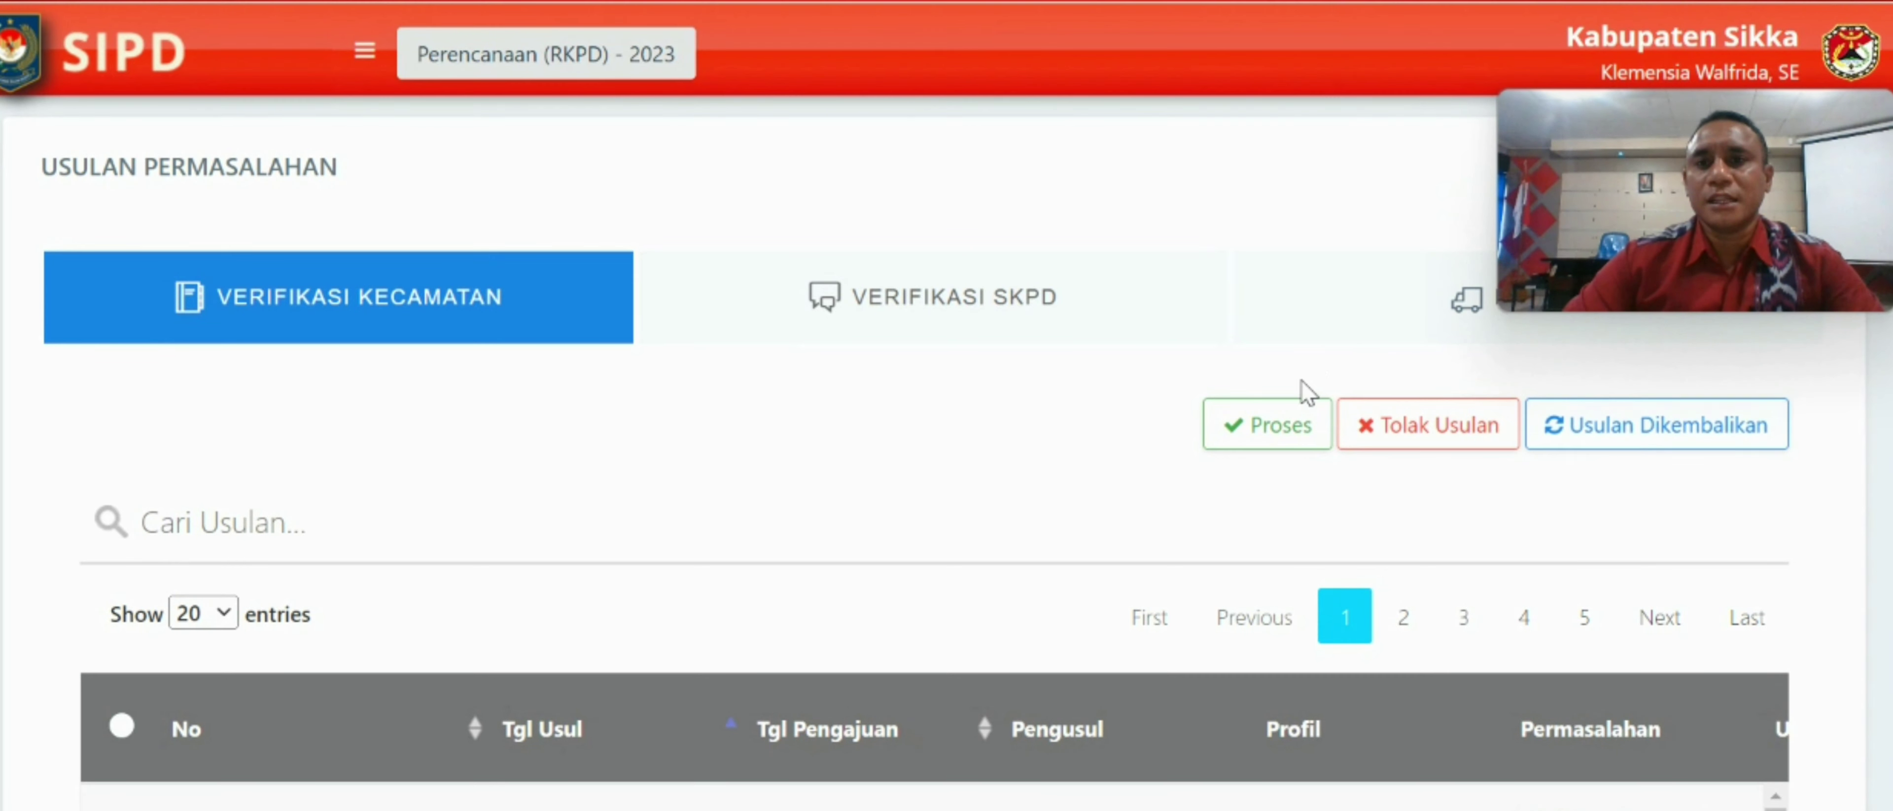
left_click(1269, 434)
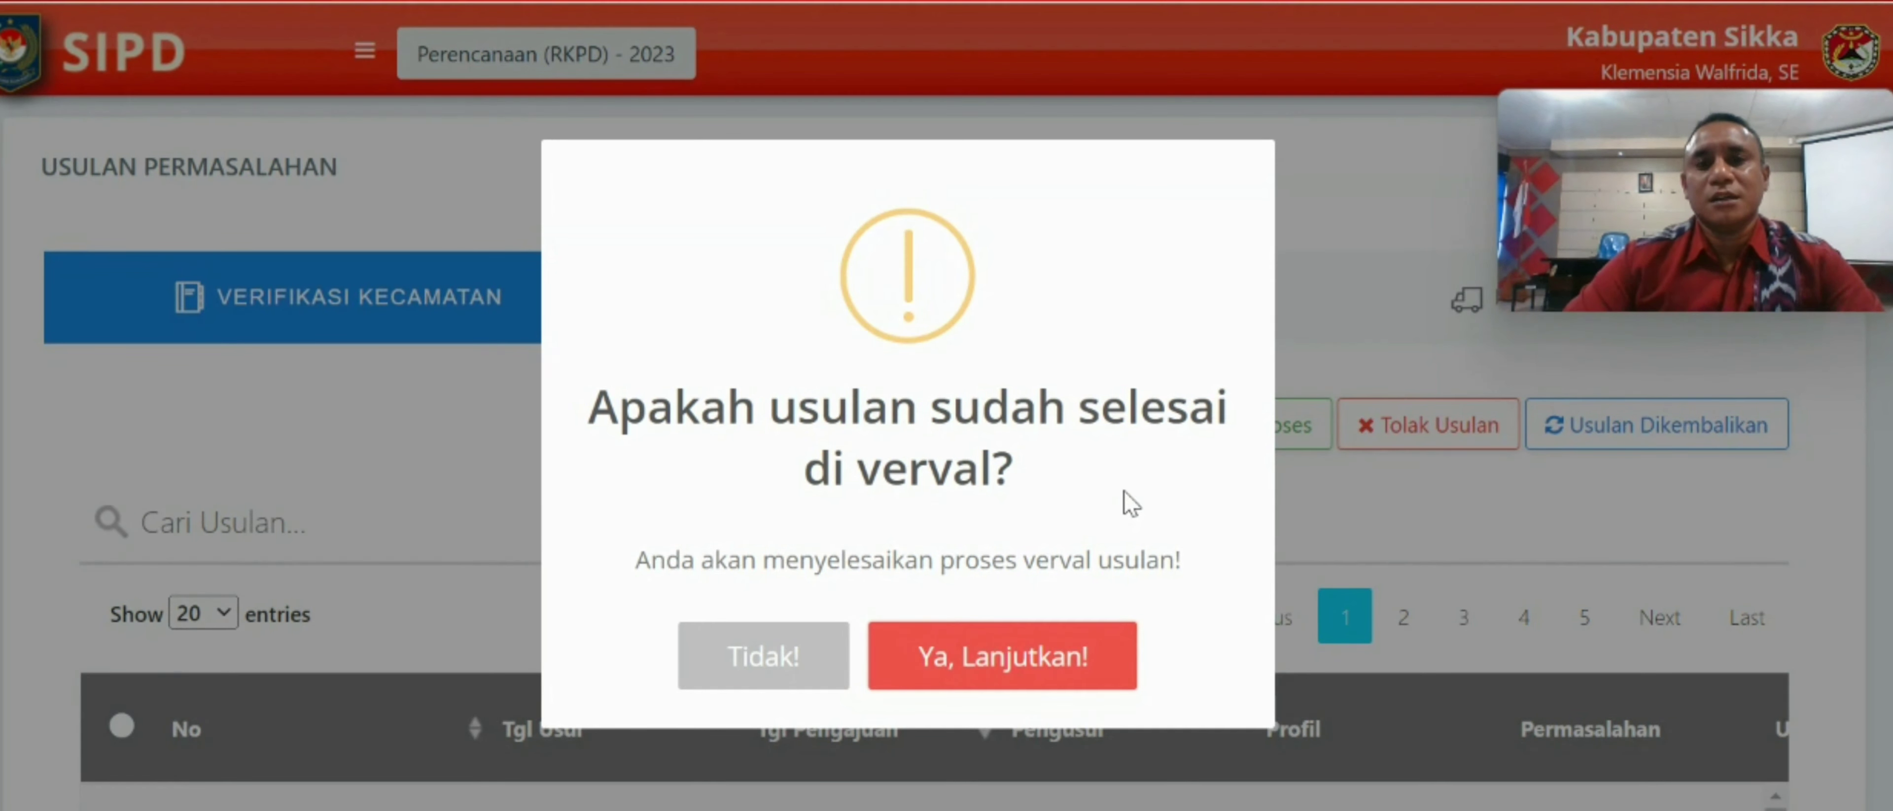
Decline completing the proposal's verification, dismiss the cancellation notice, and deselect the first proposal
left_click(768, 662)
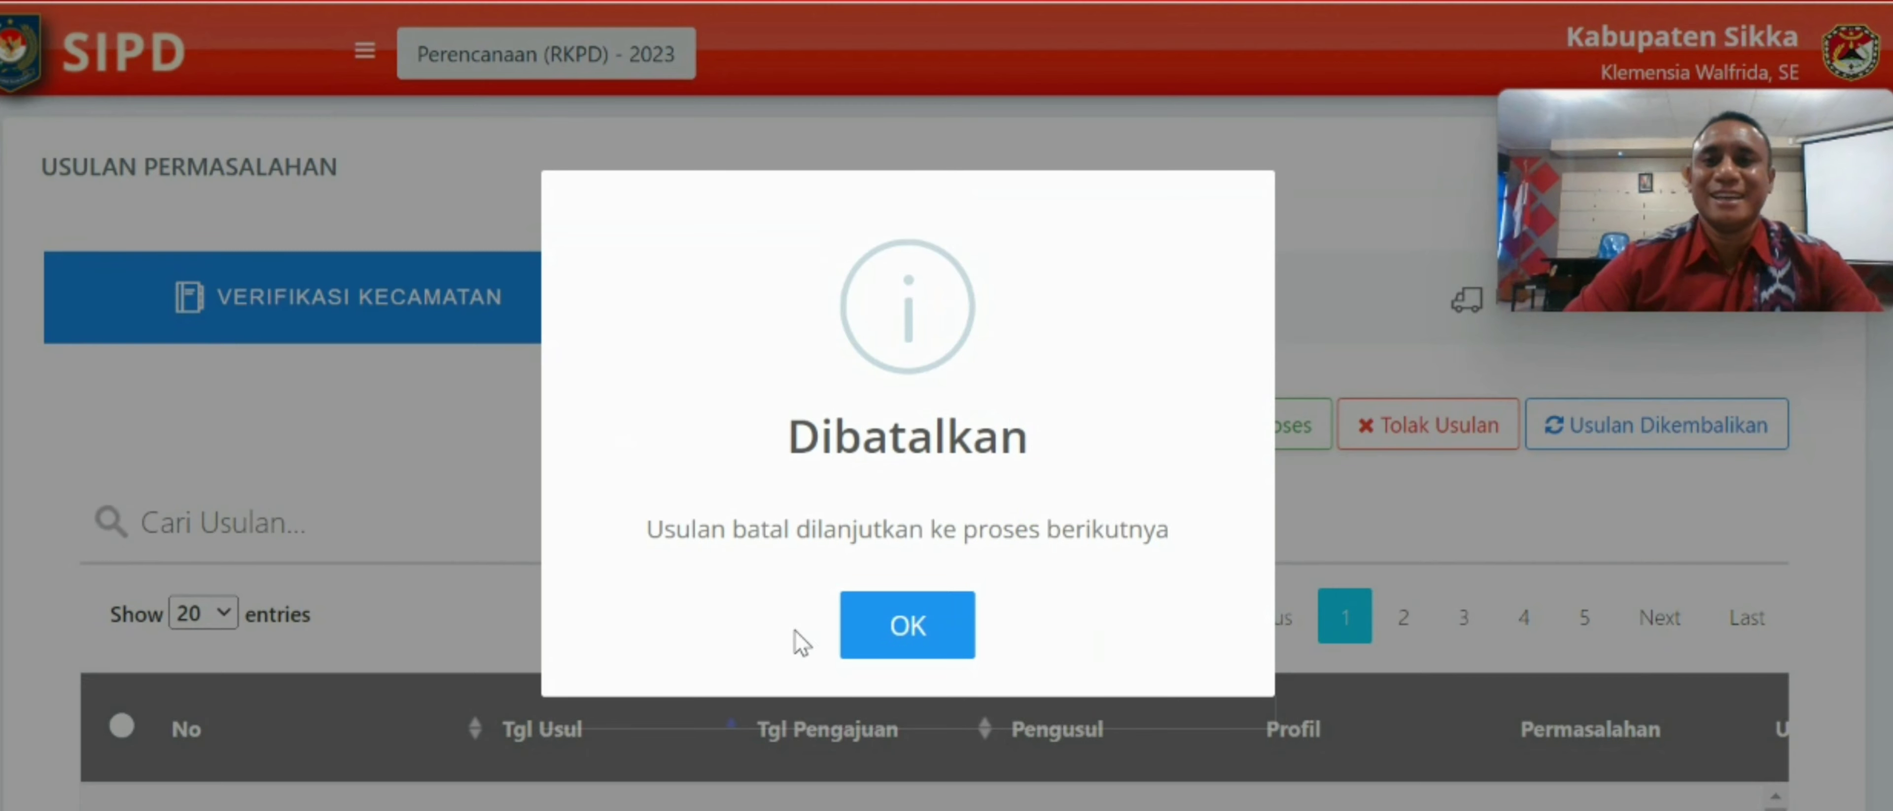
left_click(914, 634)
scroll(1606, 748, "down", 6)
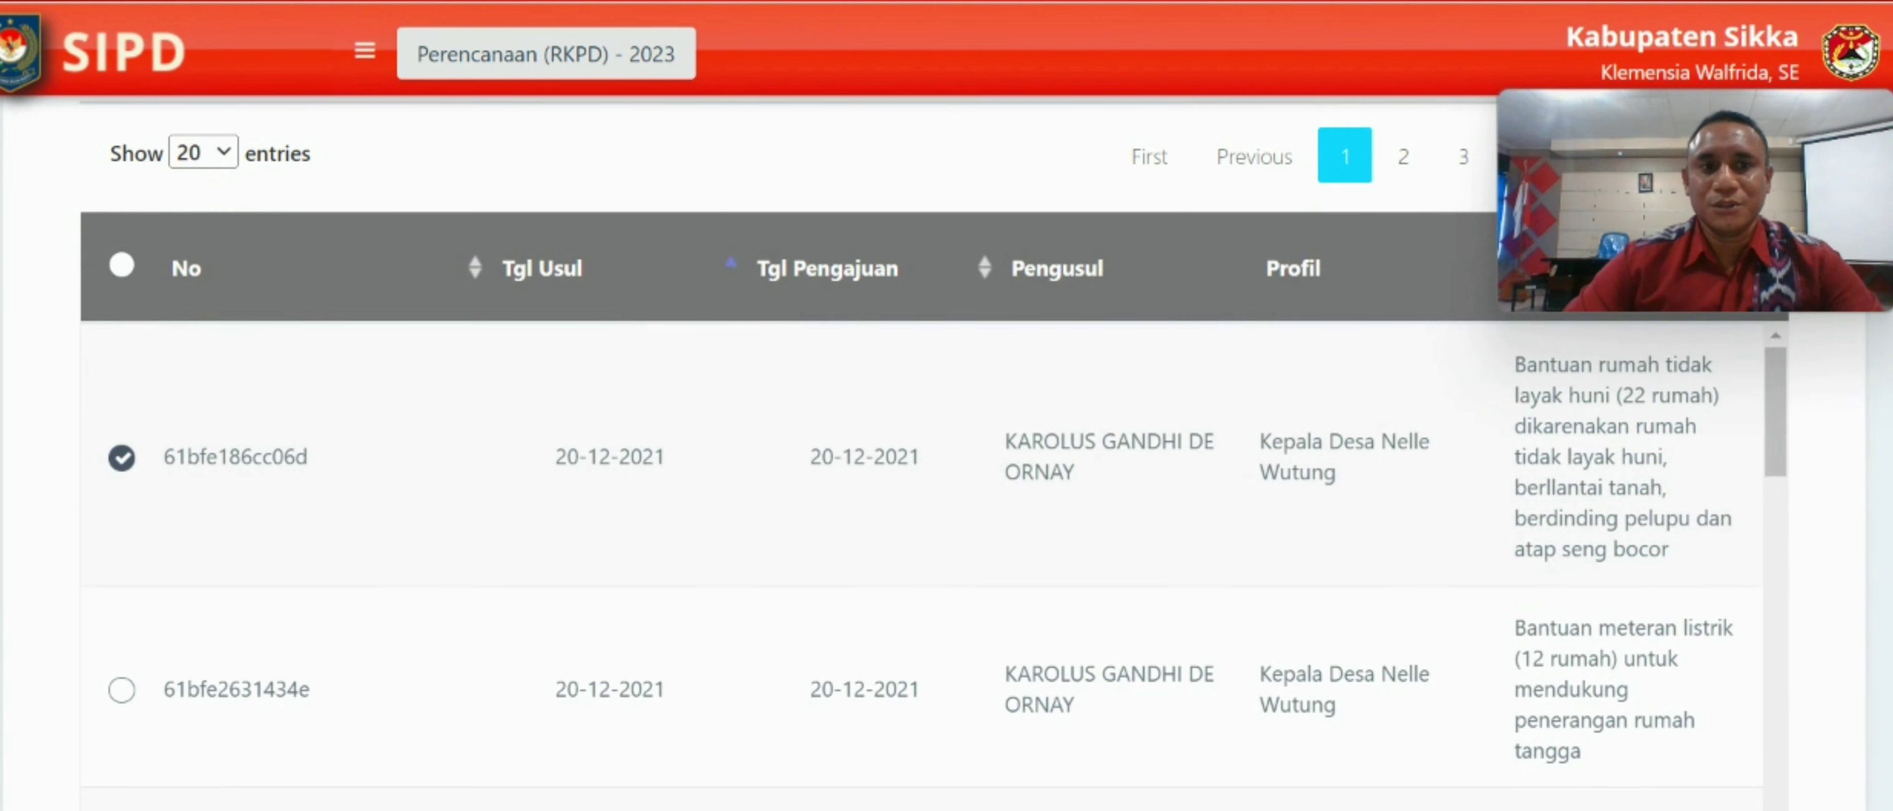
left_click(122, 458)
Reopen the first proposal's recommendation form, clear its Uraian Rekomendasi, and try to save it empty
scroll(1793, 525, "down", 1)
scroll(1790, 521, "down", 5)
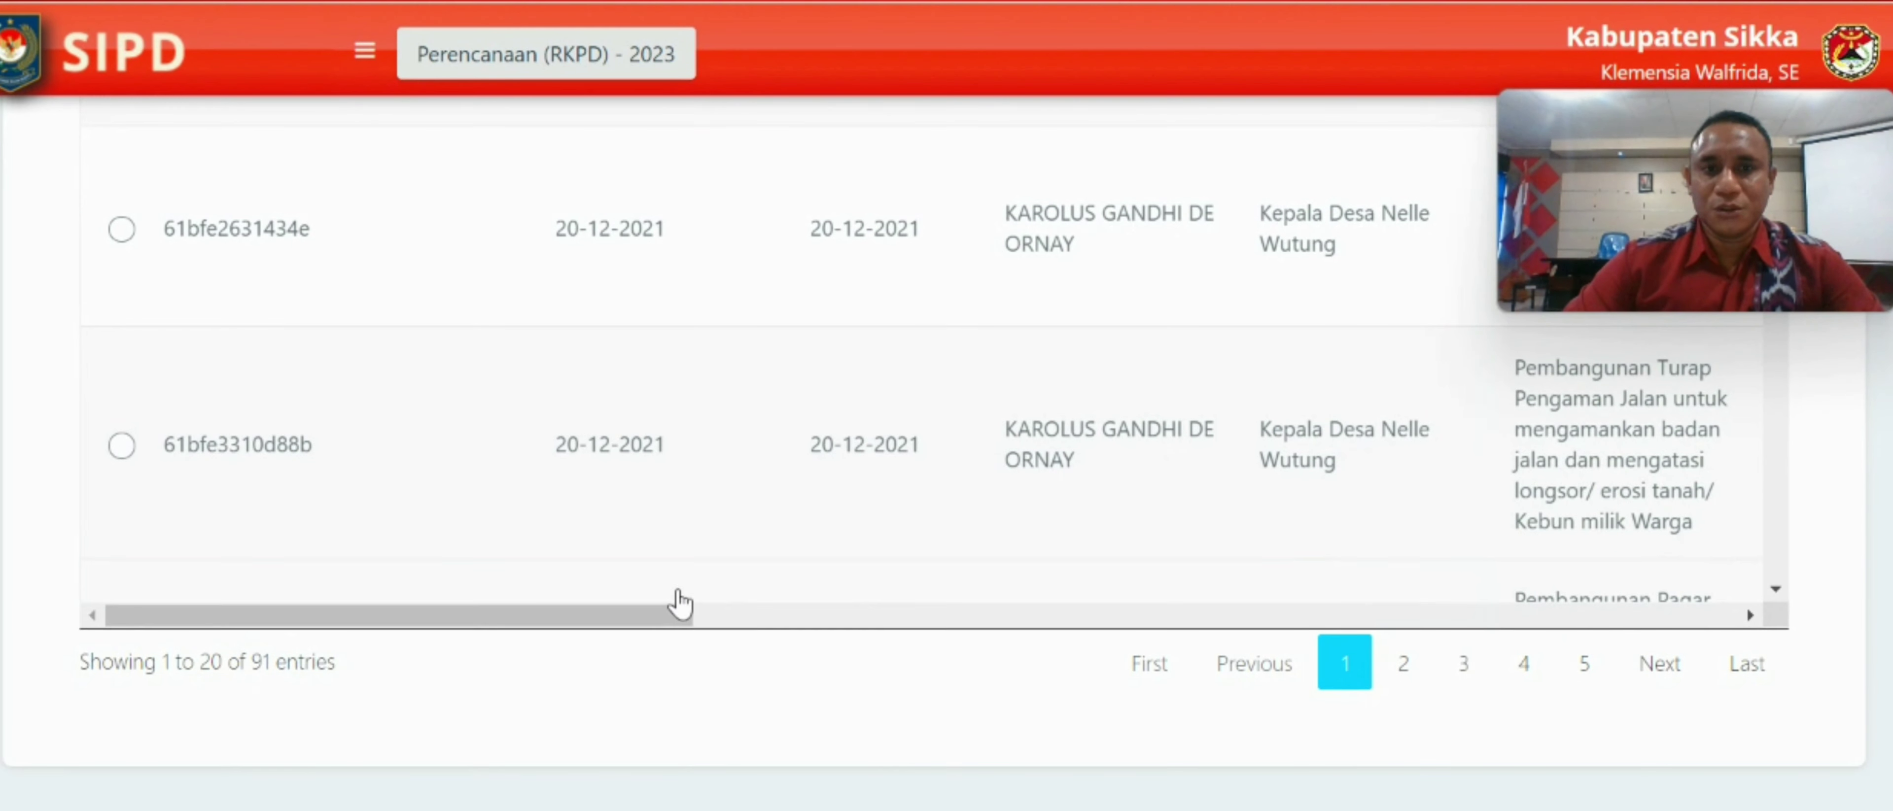
left_click_drag(665, 616, 1706, 597)
scroll(1765, 511, "up", 6)
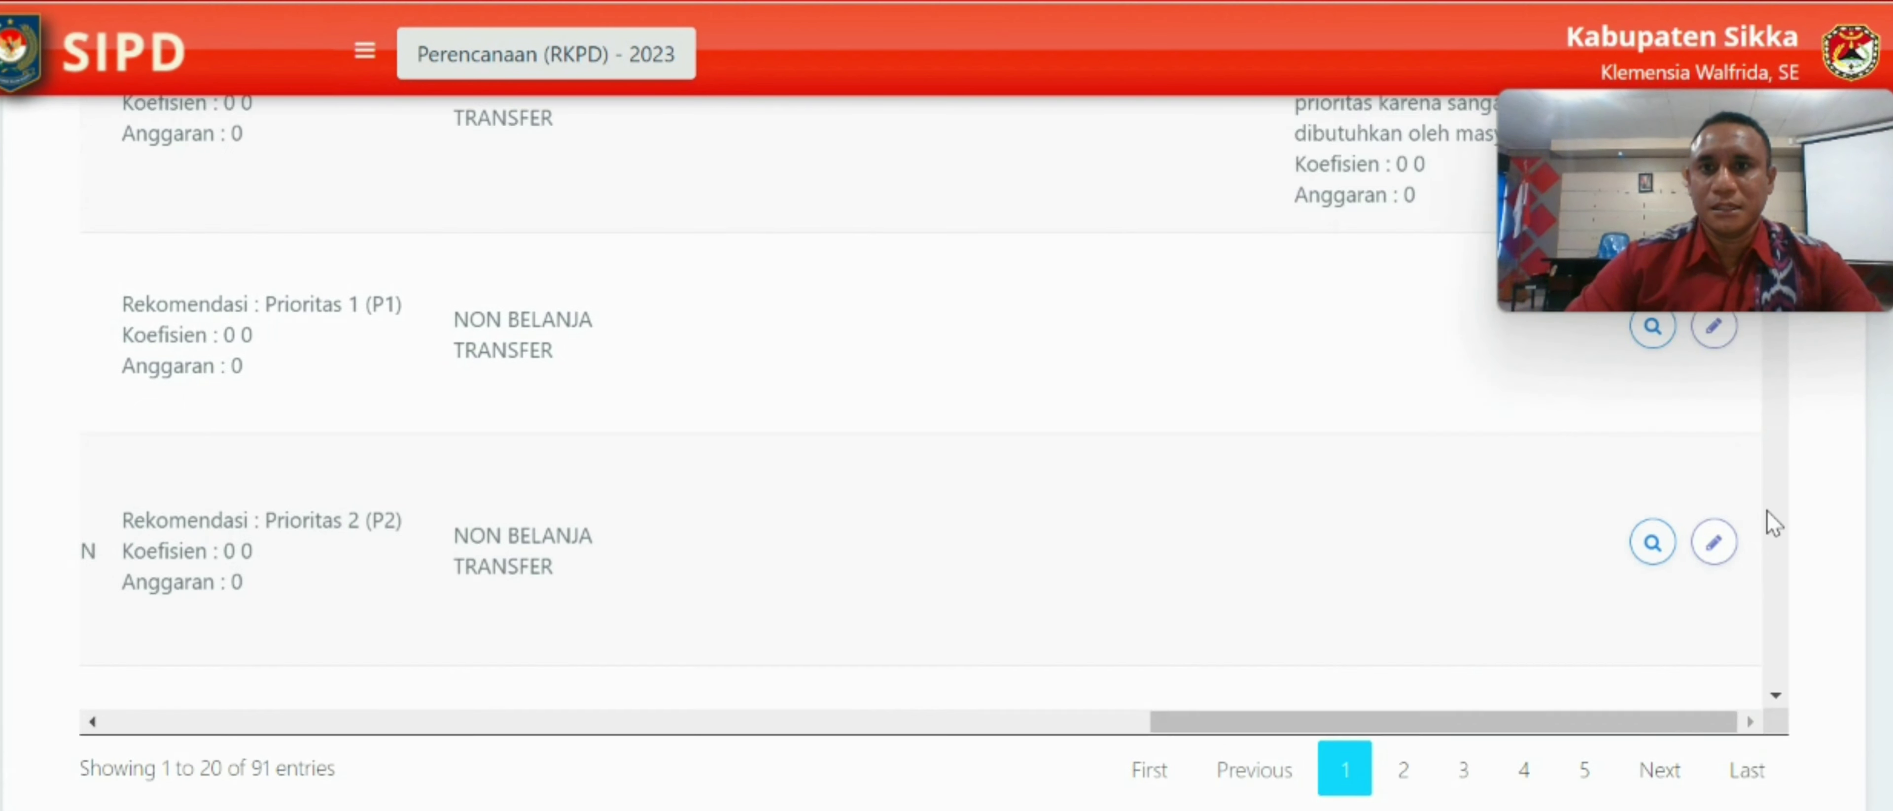
left_click(1714, 604)
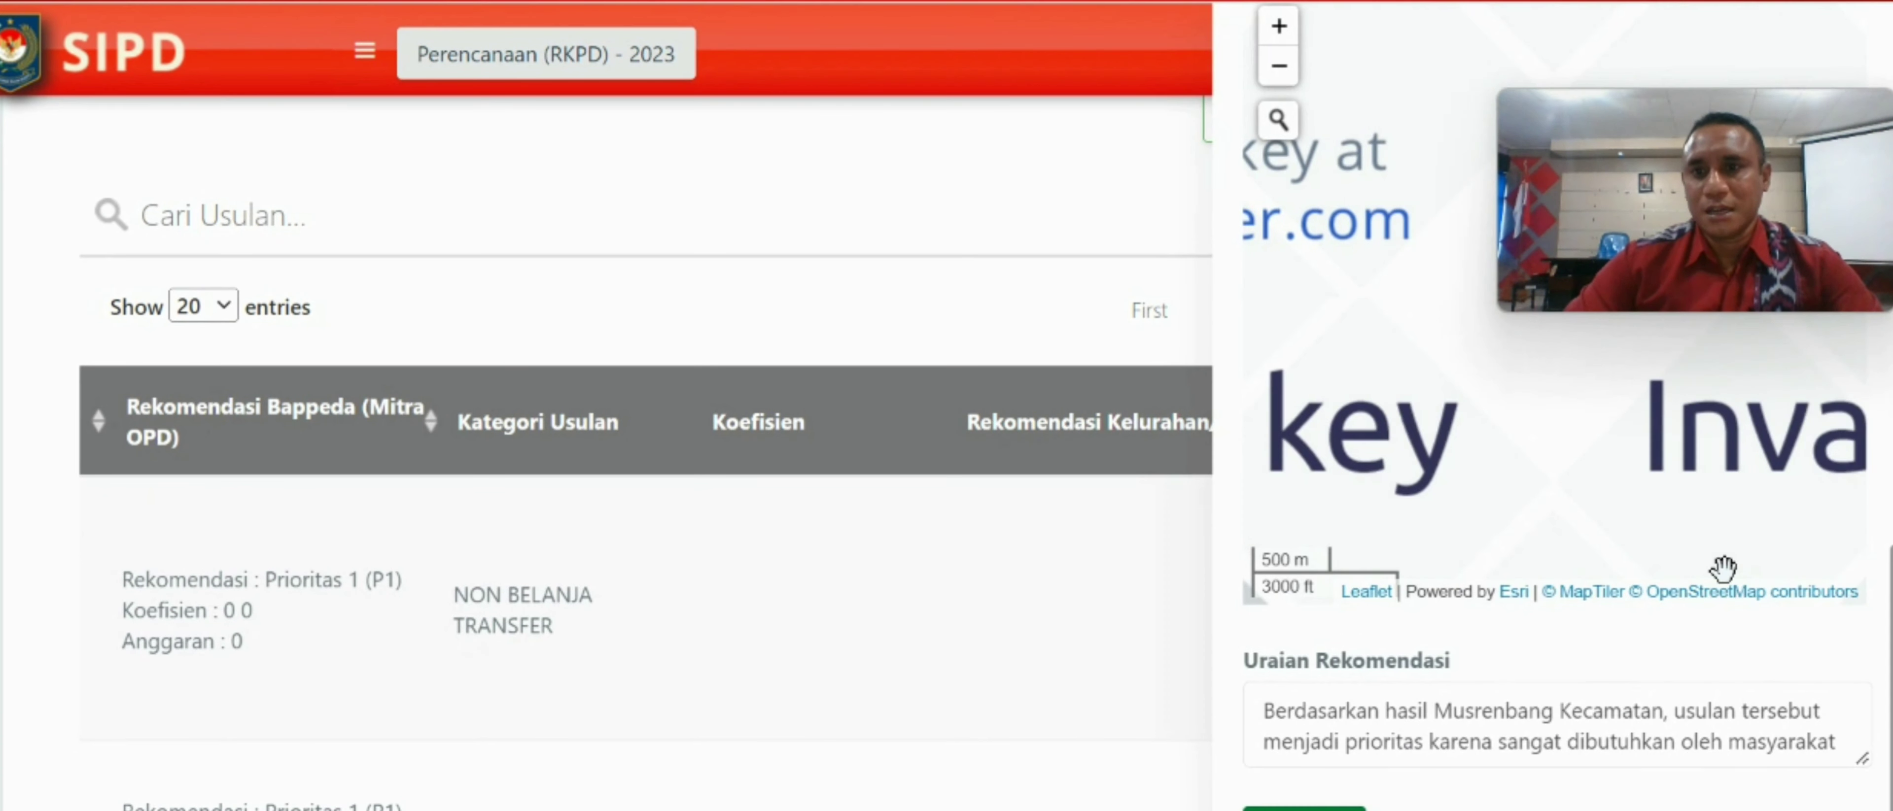
scroll(1844, 691, "down", 5)
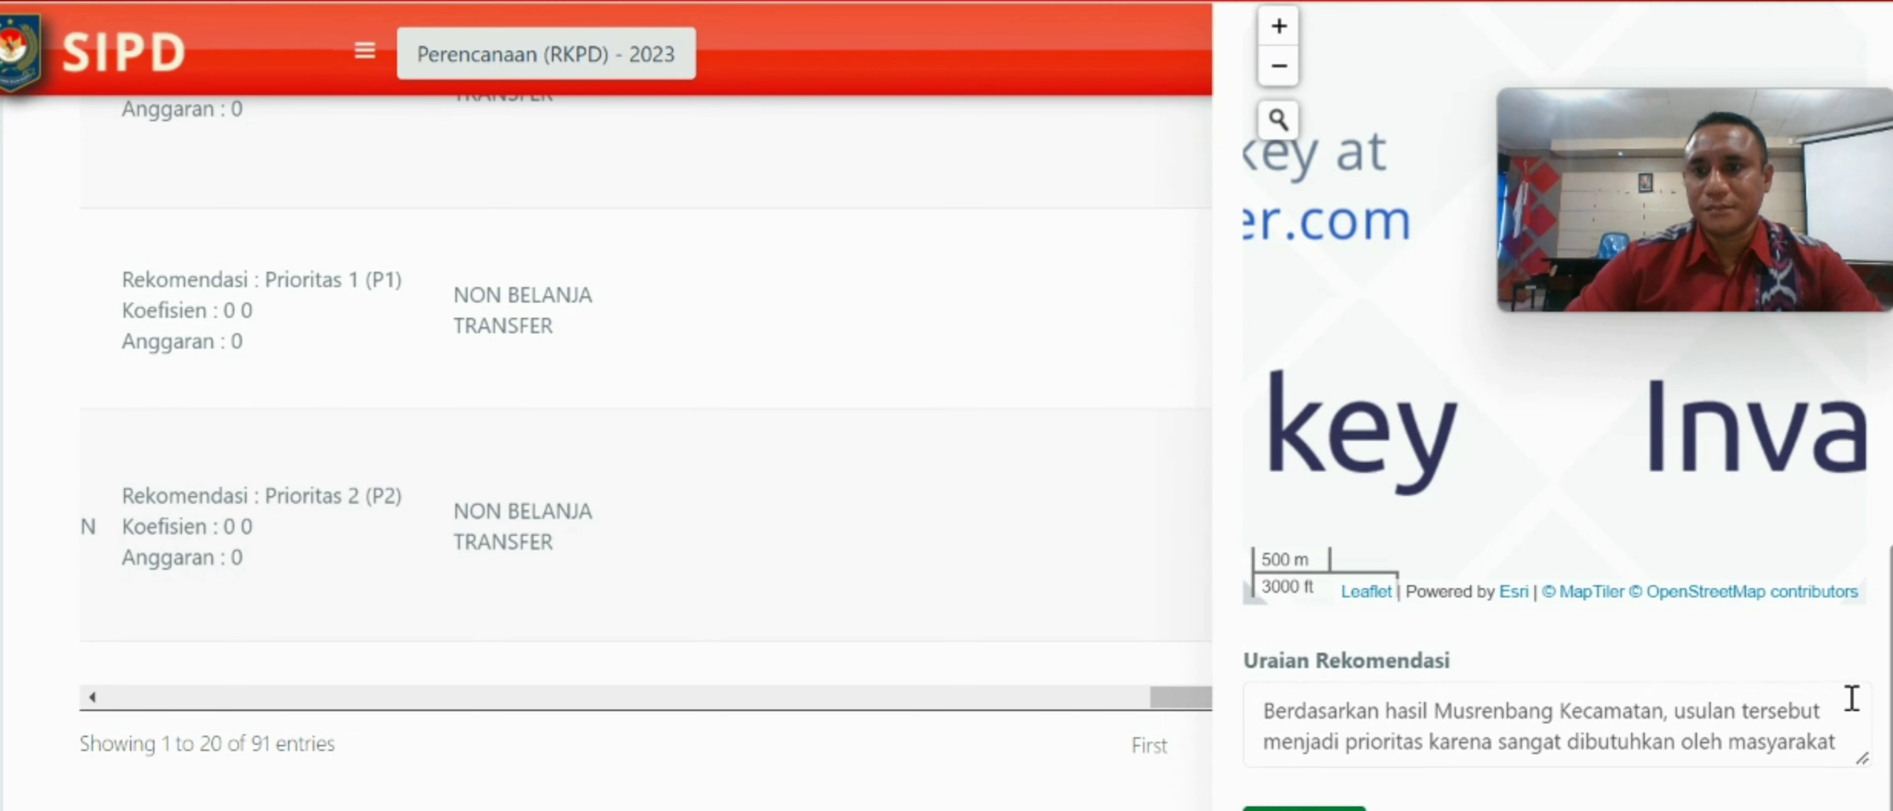
left_click(1835, 733)
key("ctrl+a")
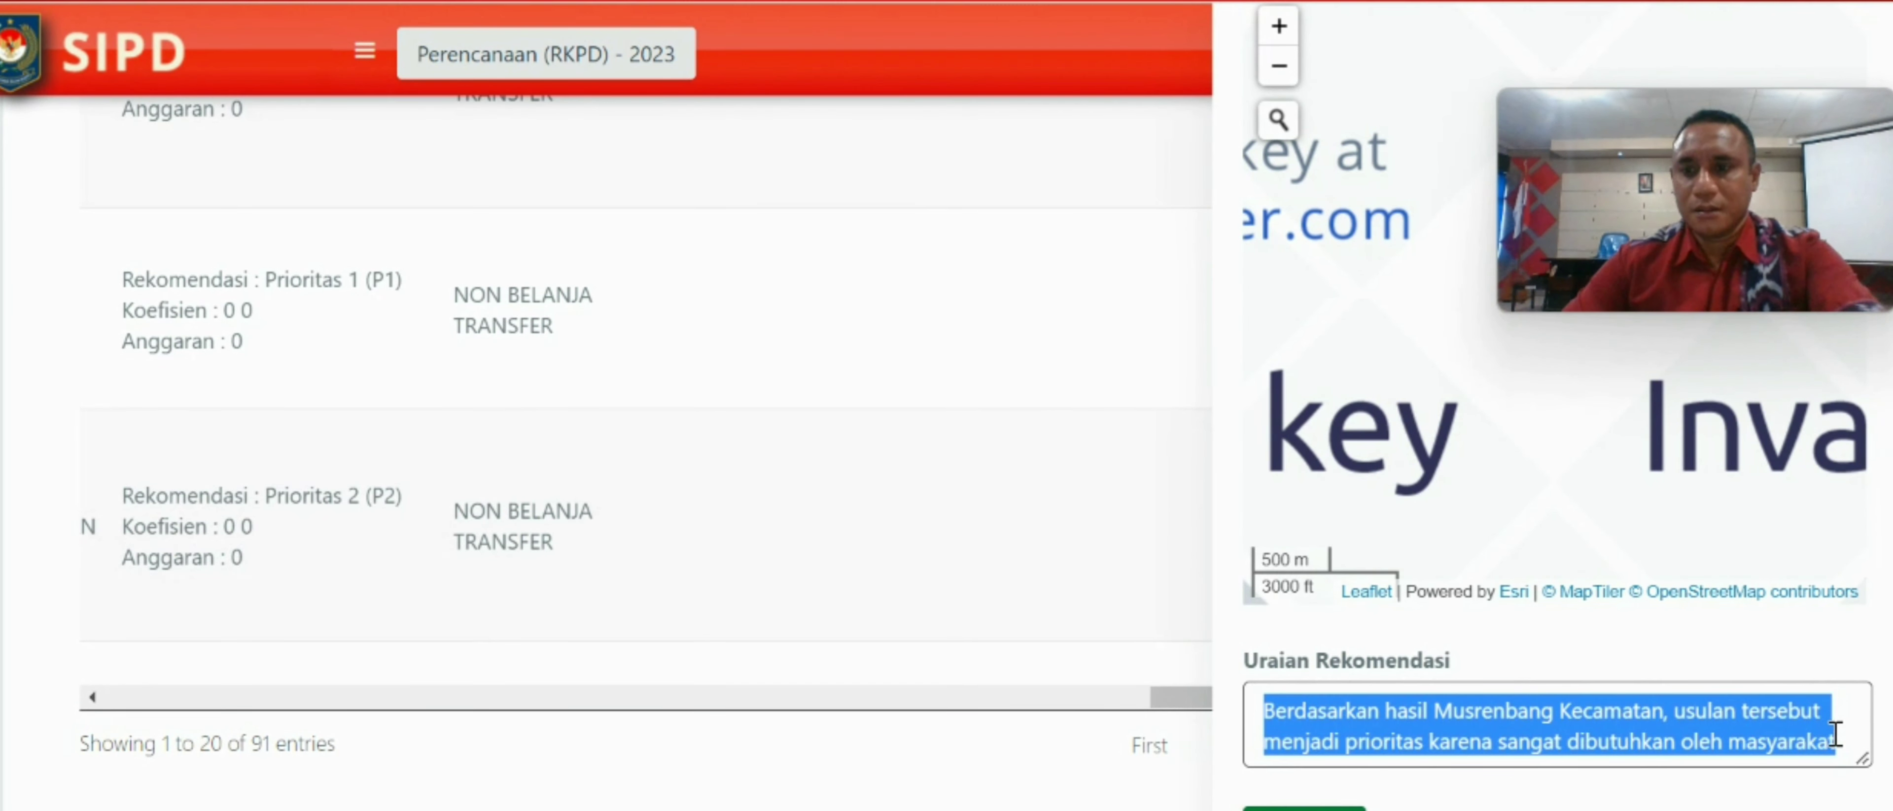
key("BackSpace")
left_click(1305, 809)
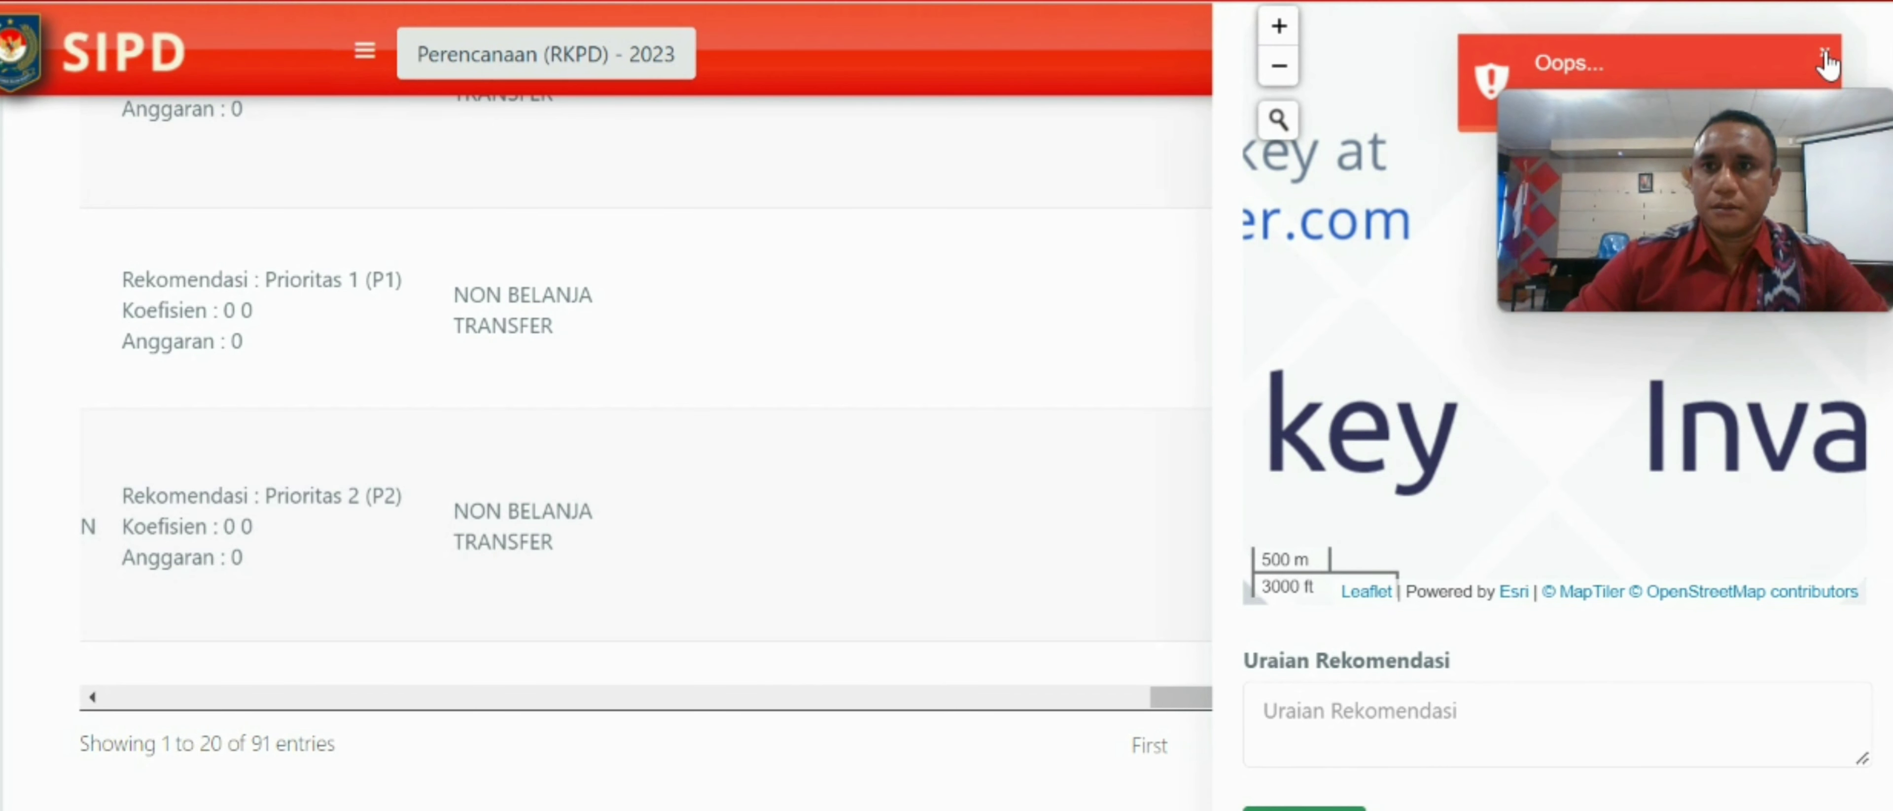
left_click(1809, 62)
Enter "." as the first proposal's Uraian Rekomendasi, save it, and check the Rekomendasi Kecamatan column
left_click(1391, 711)
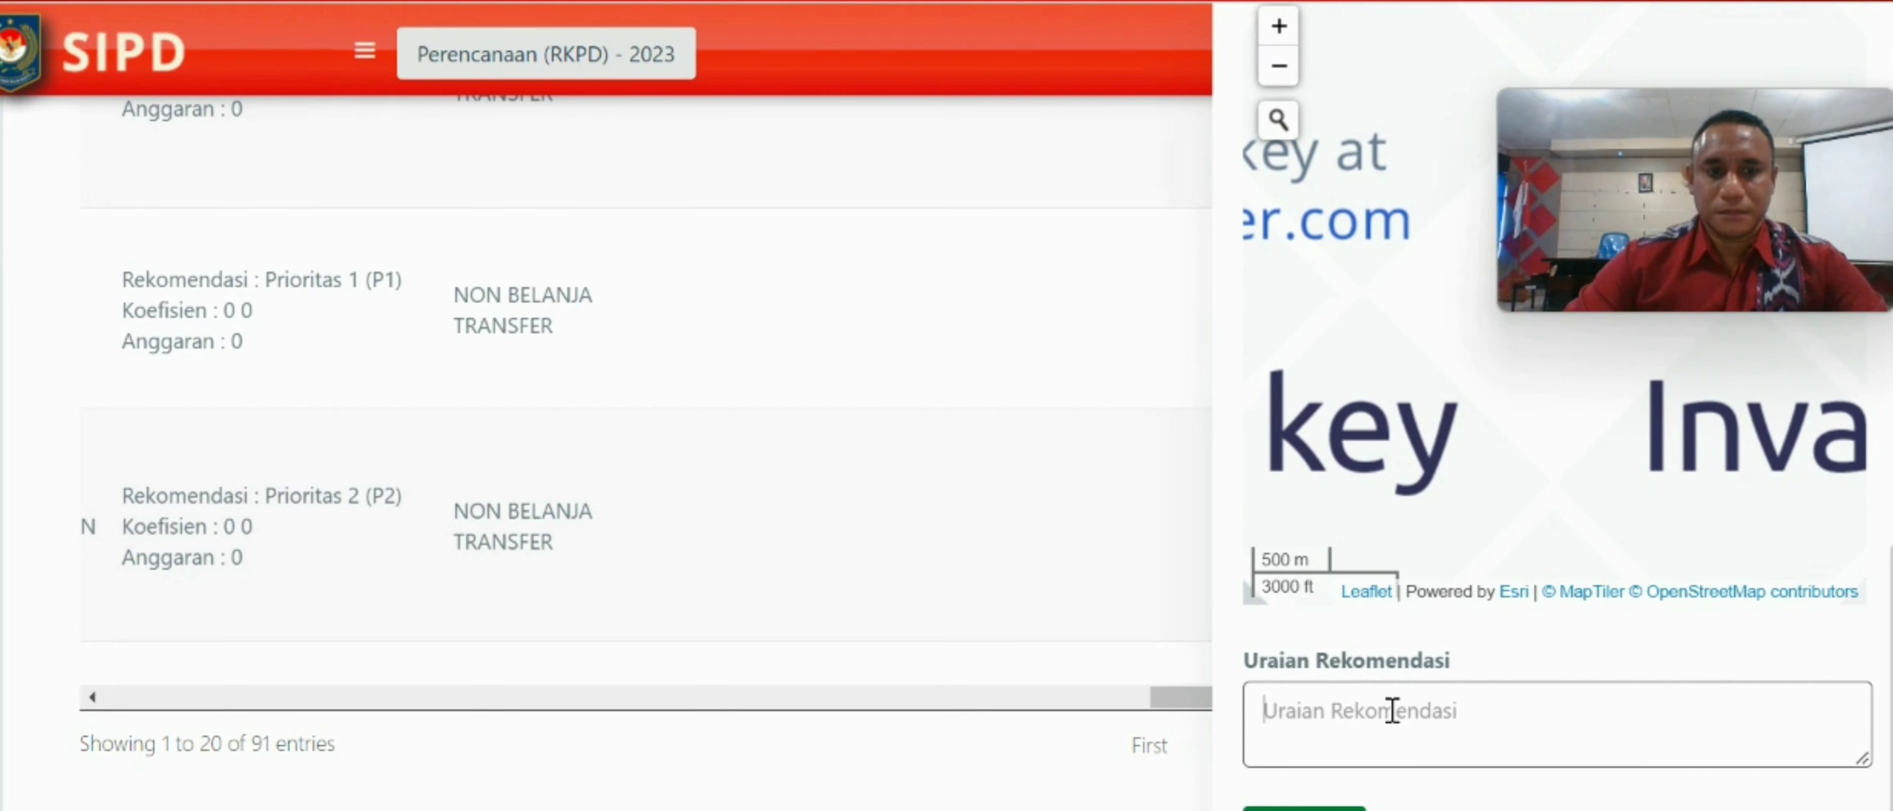
left_click(1305, 809)
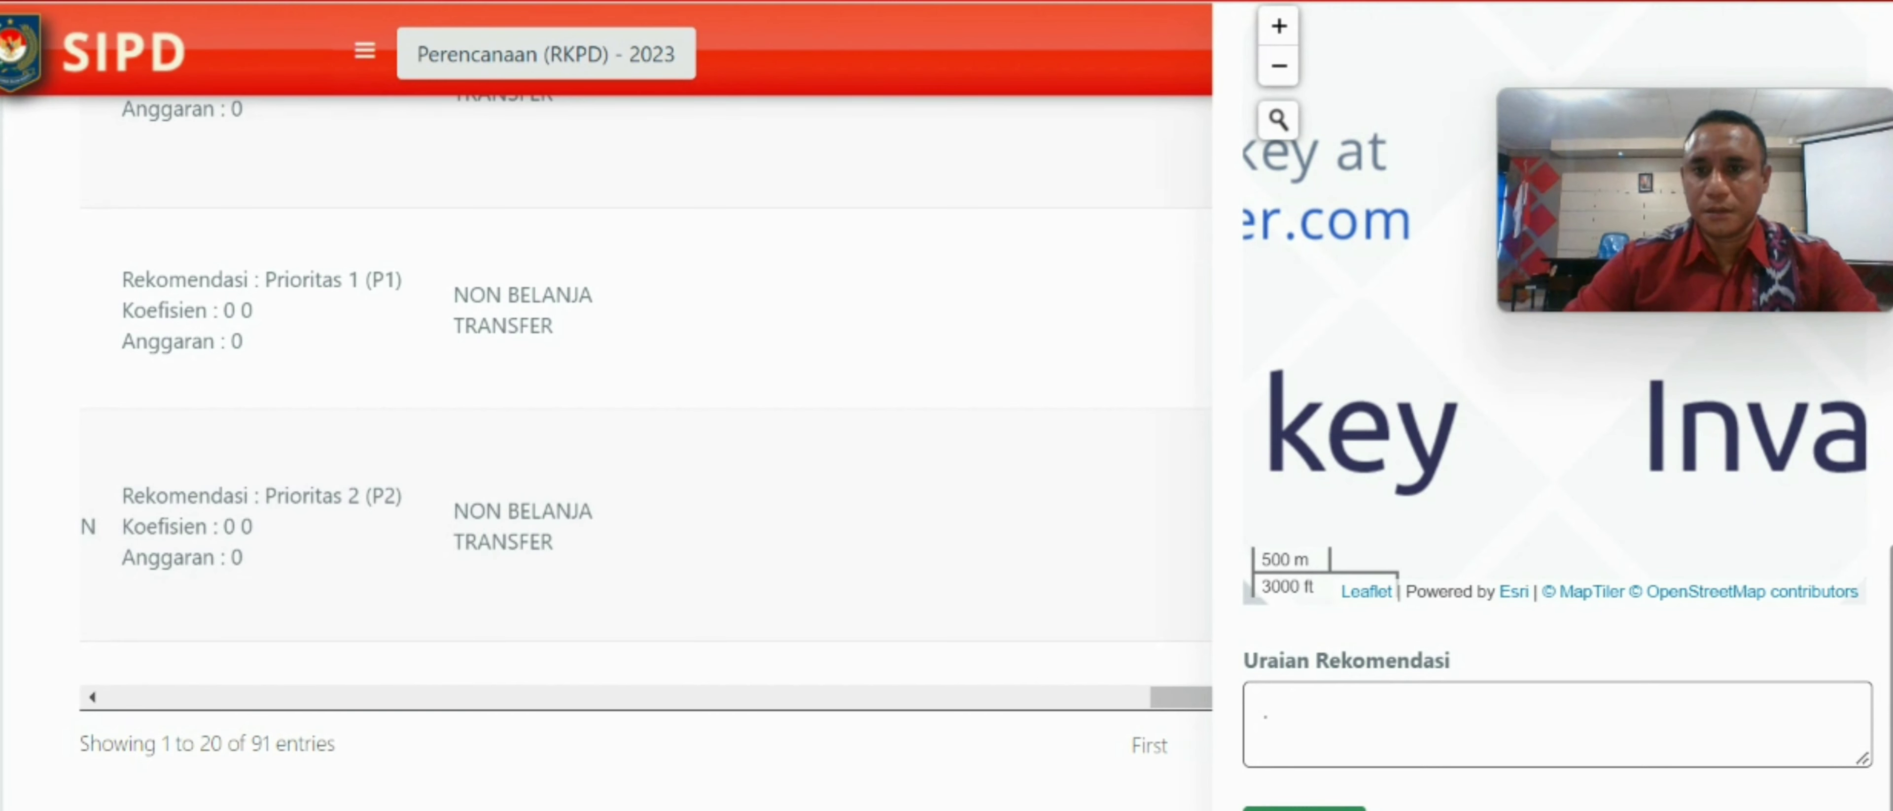
mouse_move(1835, 164)
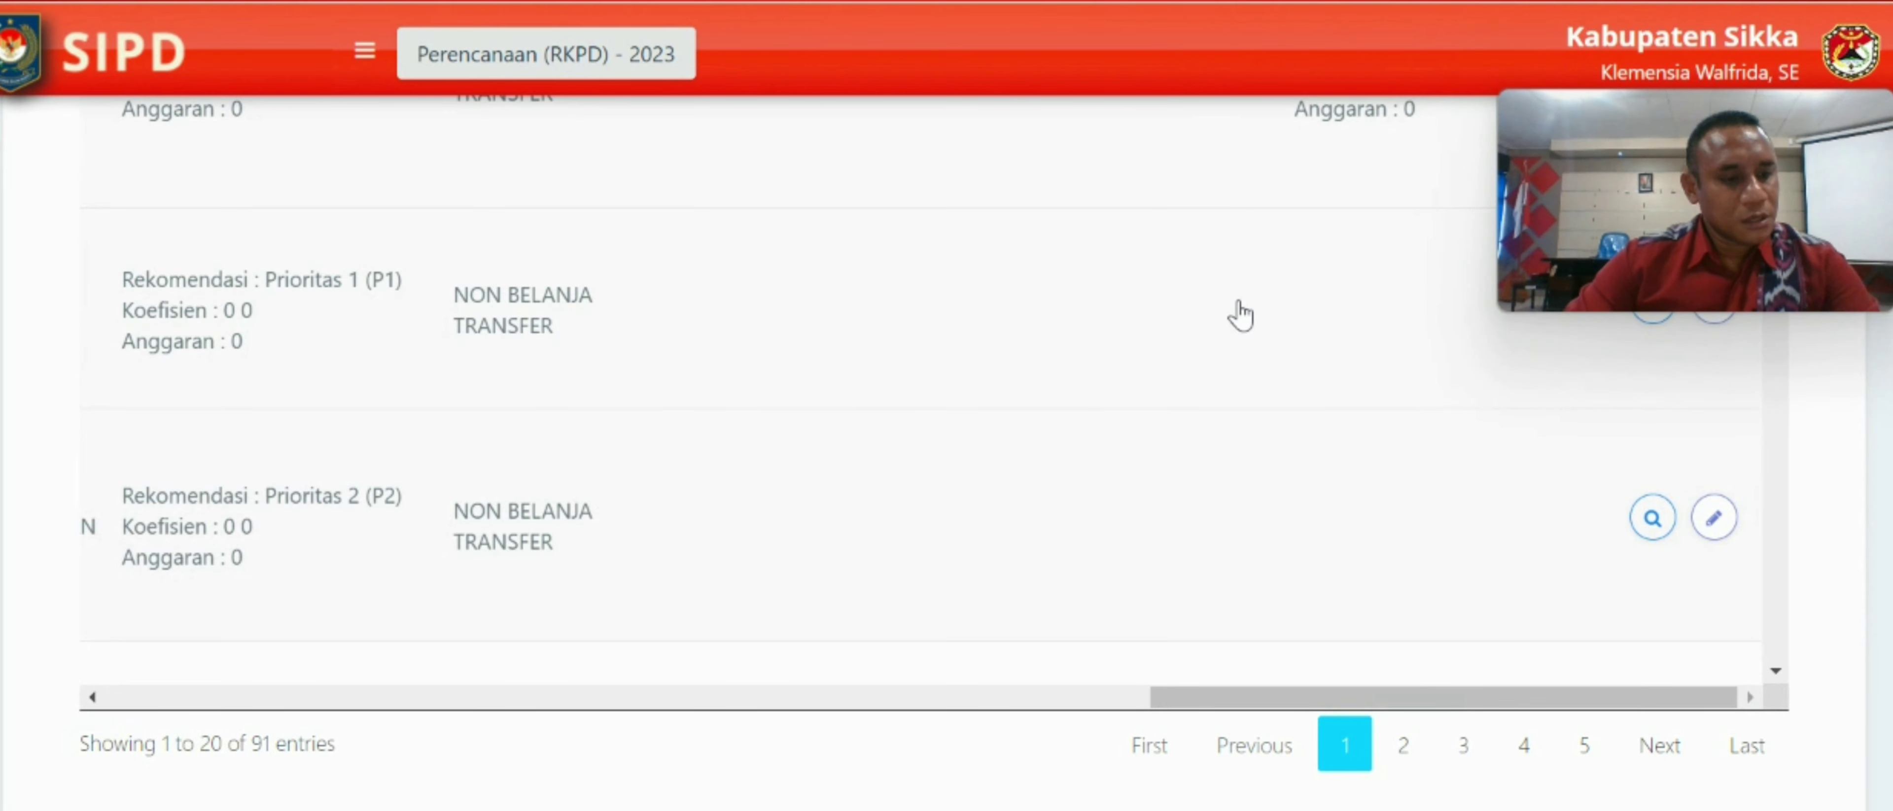
scroll(1241, 314, "up", 5)
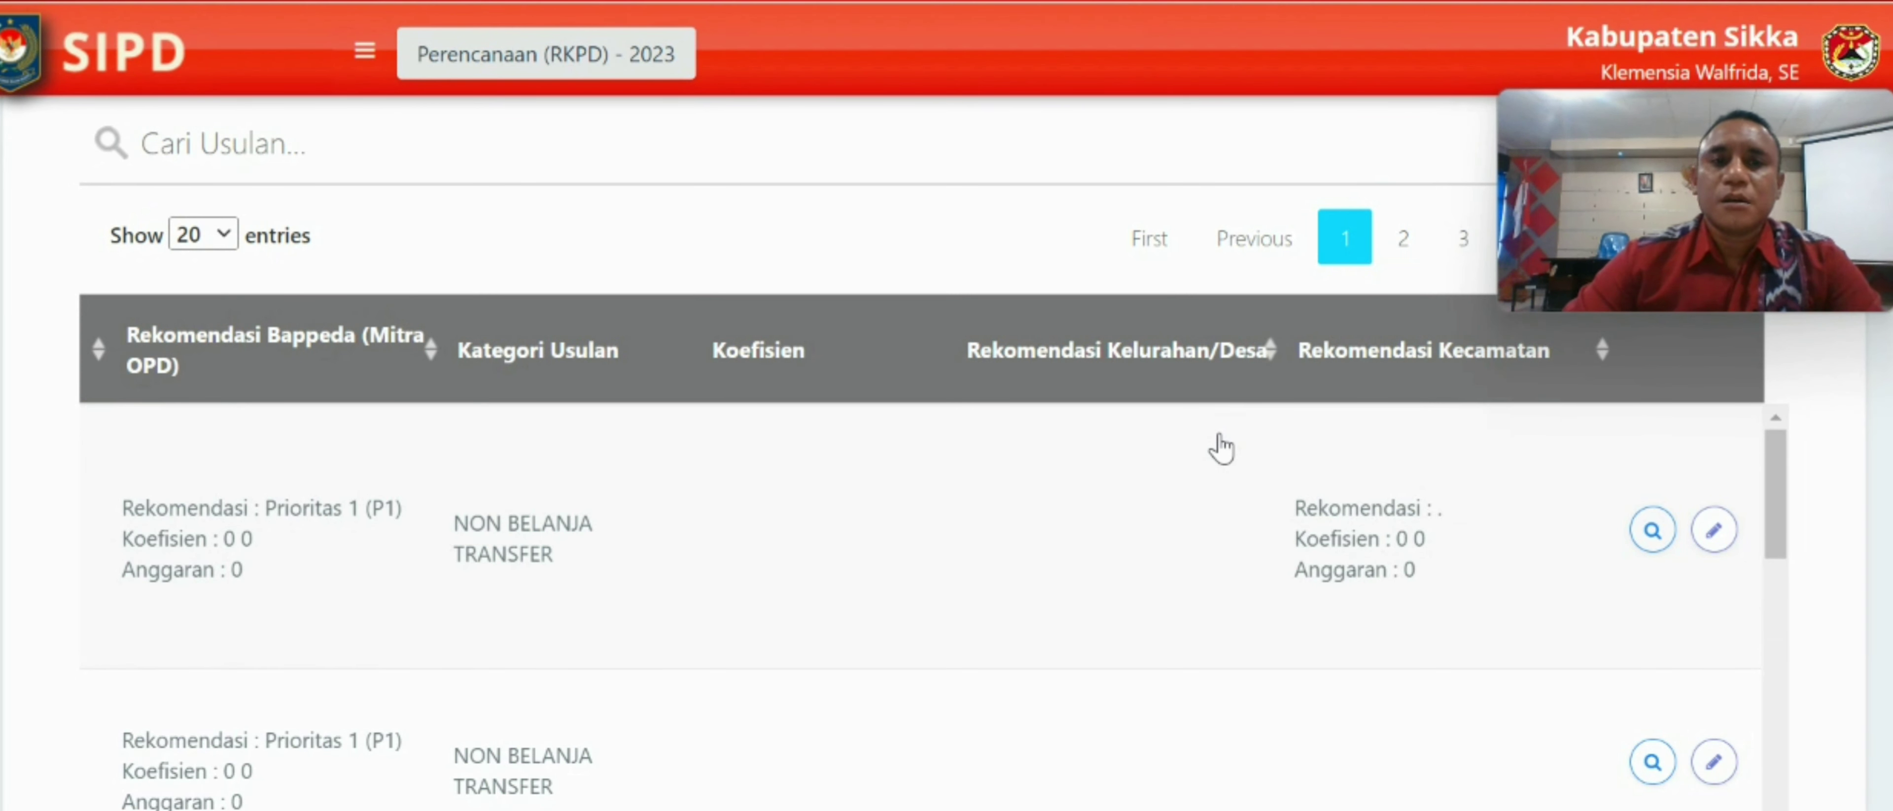
scroll(1782, 485, "down", 1)
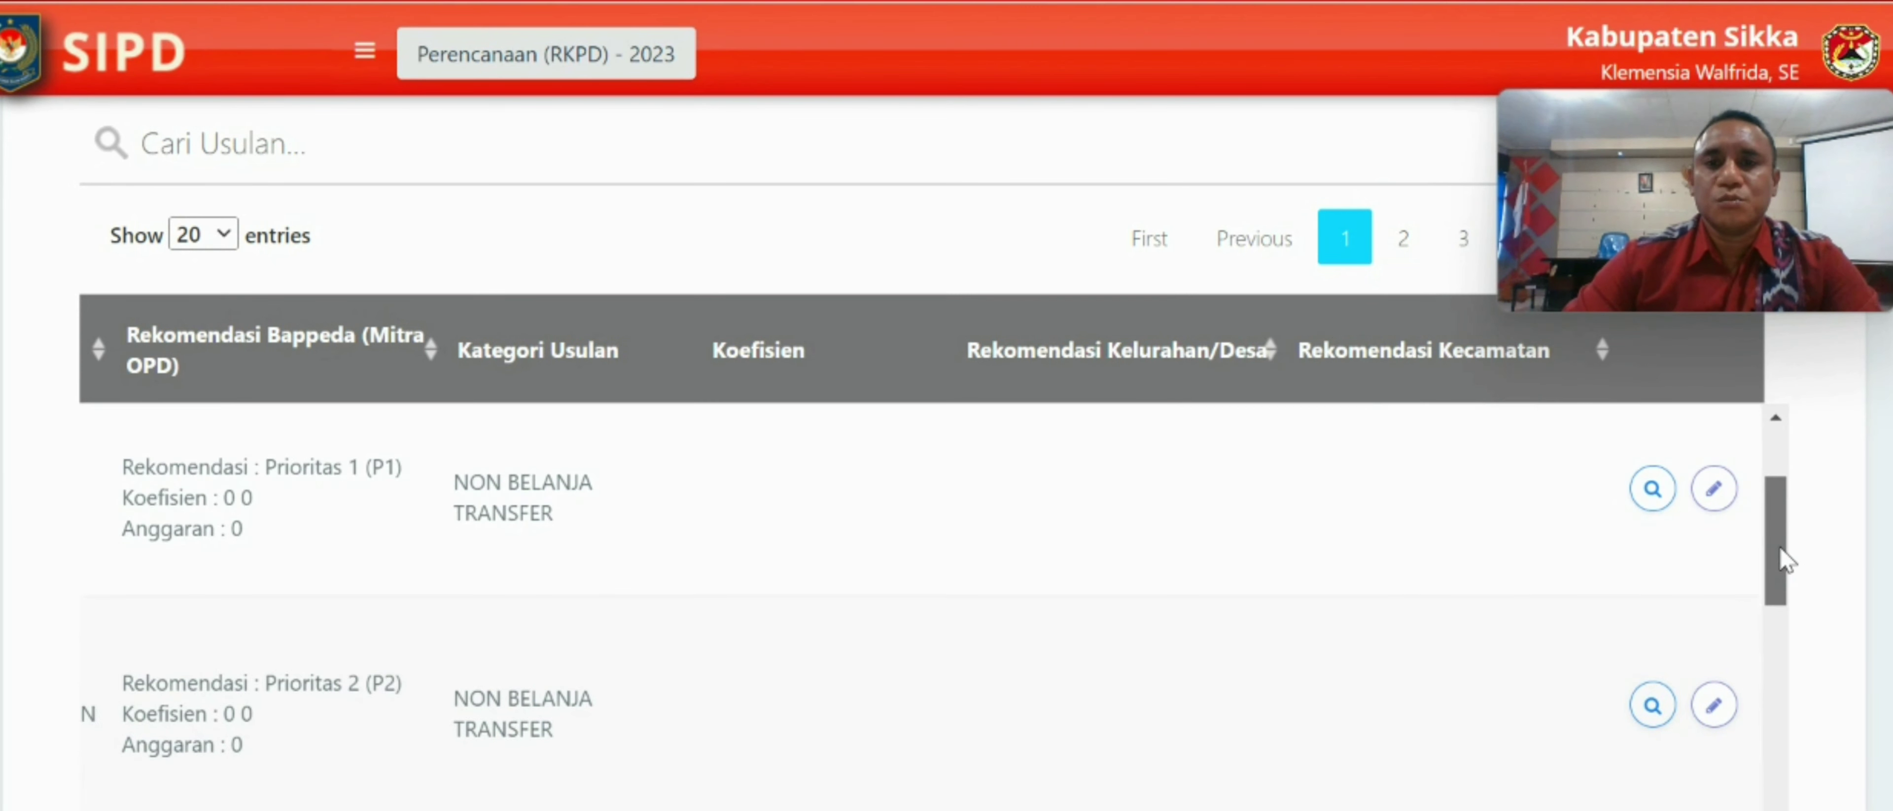
scroll(1789, 478, "up", 1)
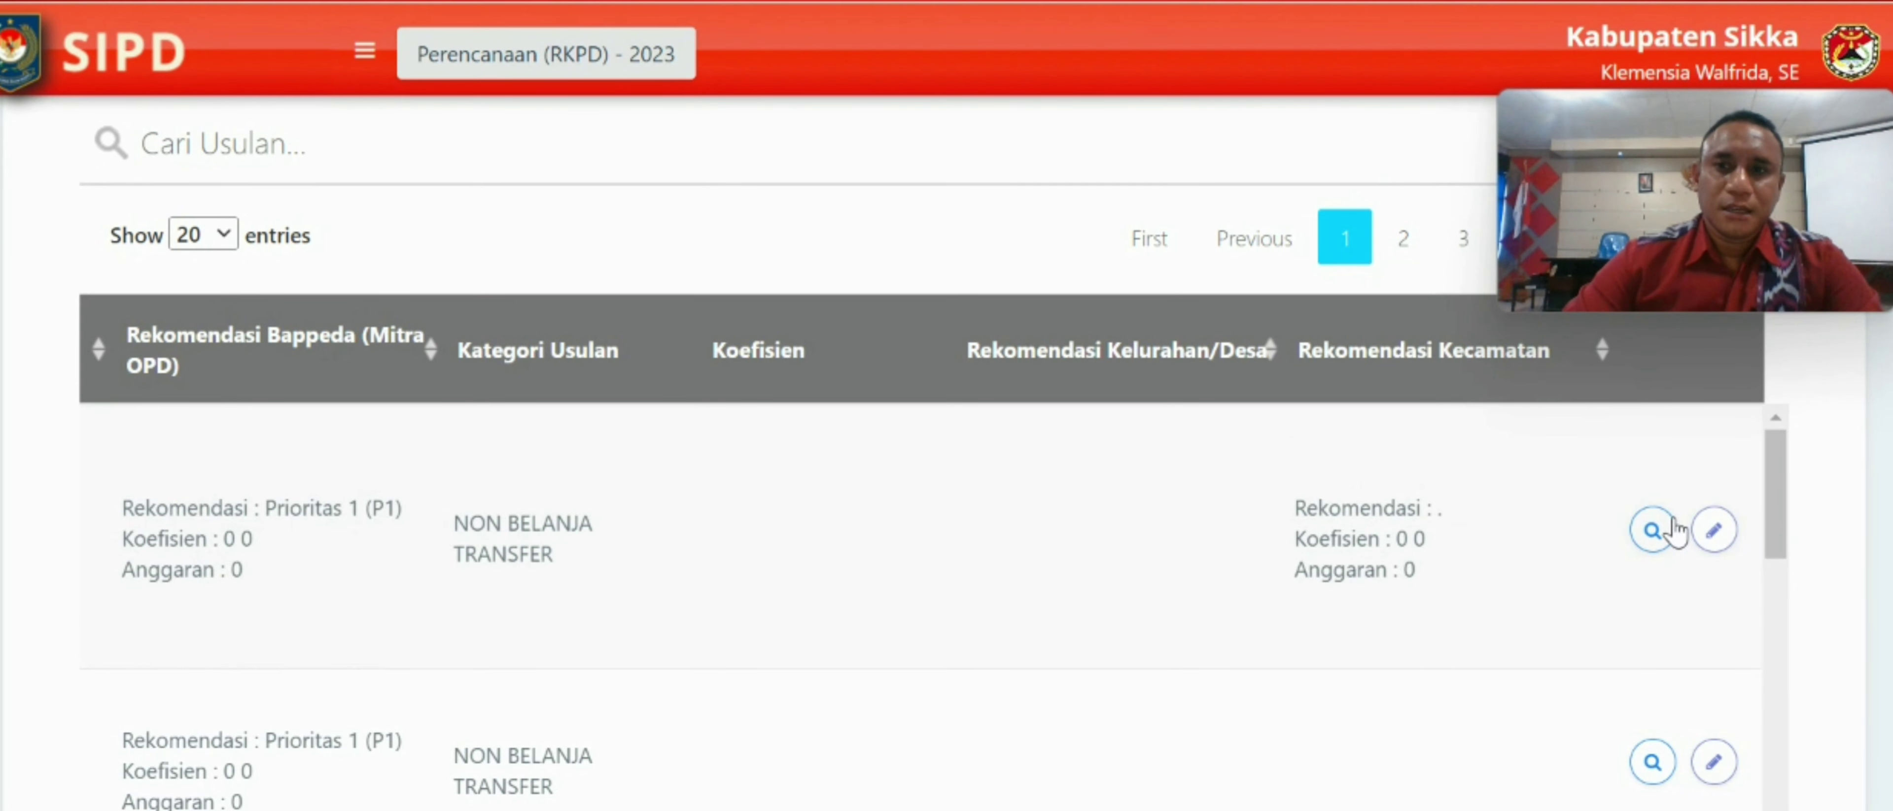
Open the Monitor view of Usulan Permasalahan and examine the listed proposals across to their status
scroll(1853, 506, "up", 1)
scroll(1846, 494, "up", 4)
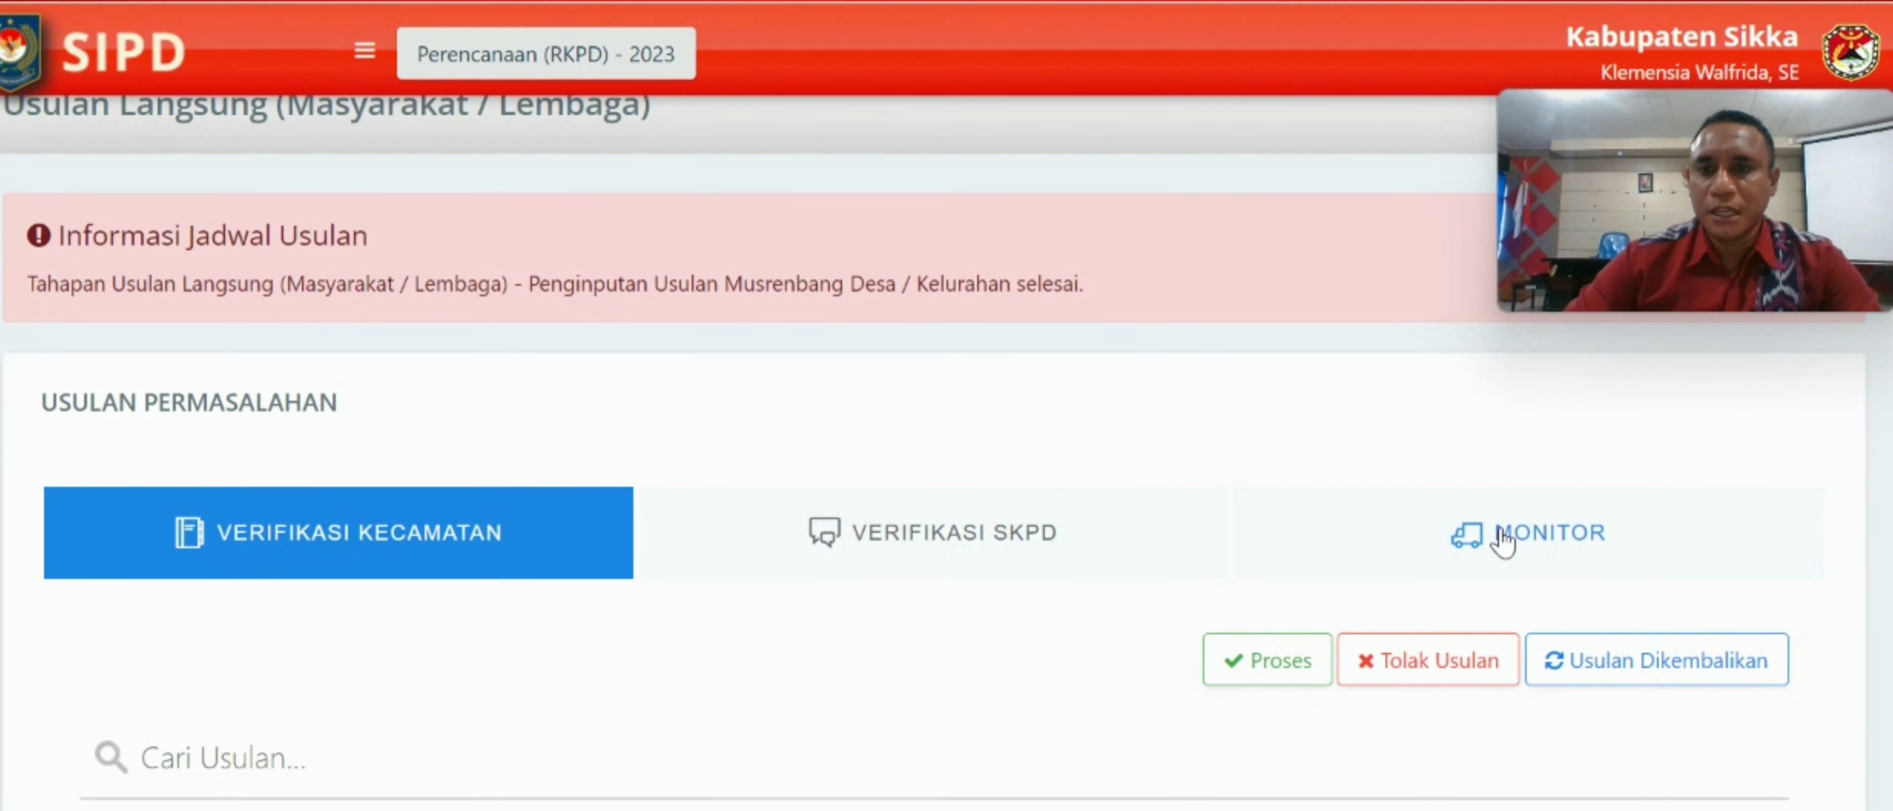
left_click(1503, 542)
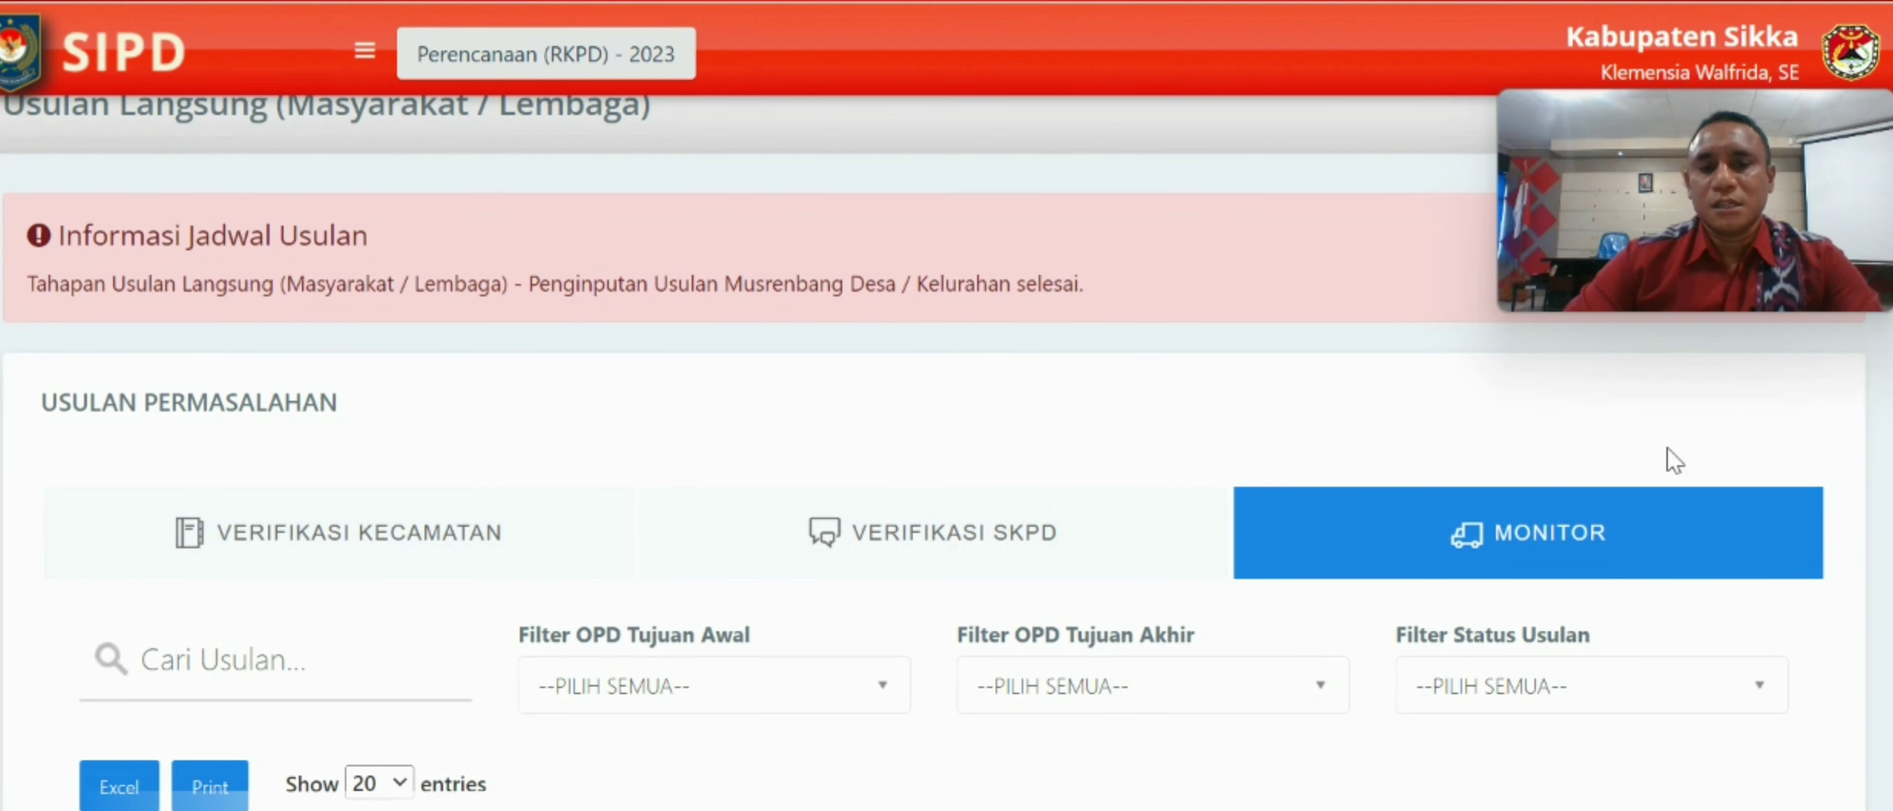
scroll(1674, 461, "down", 8)
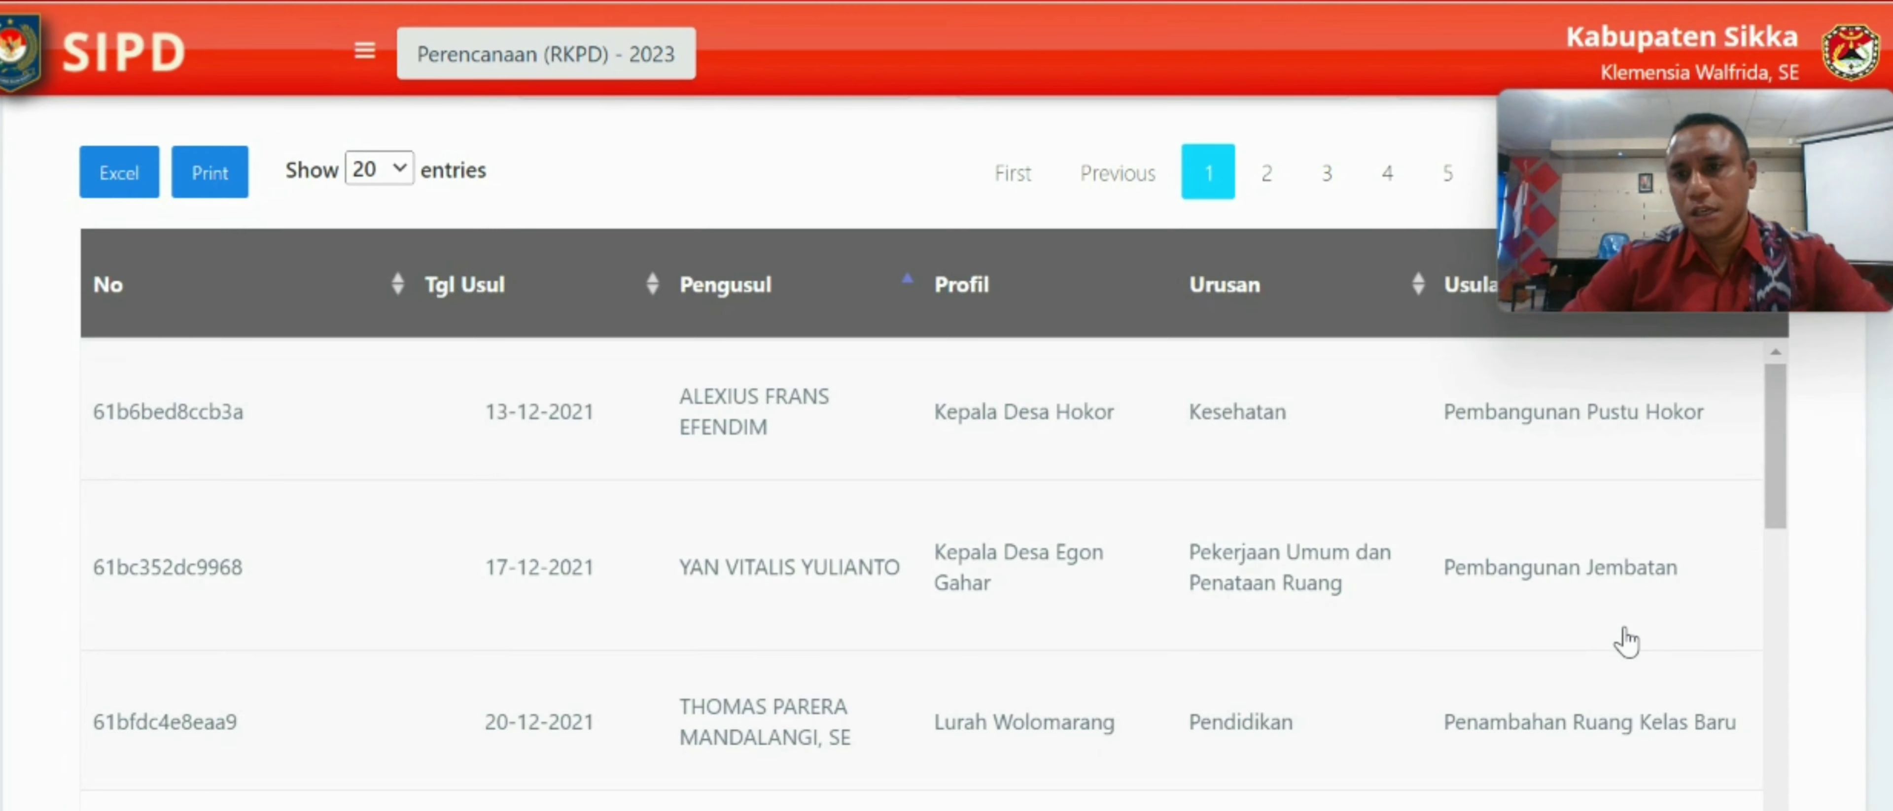
left_click_drag(1776, 507, 1795, 810)
scroll(1801, 809, "up", 1)
scroll(1871, 590, "down", 4)
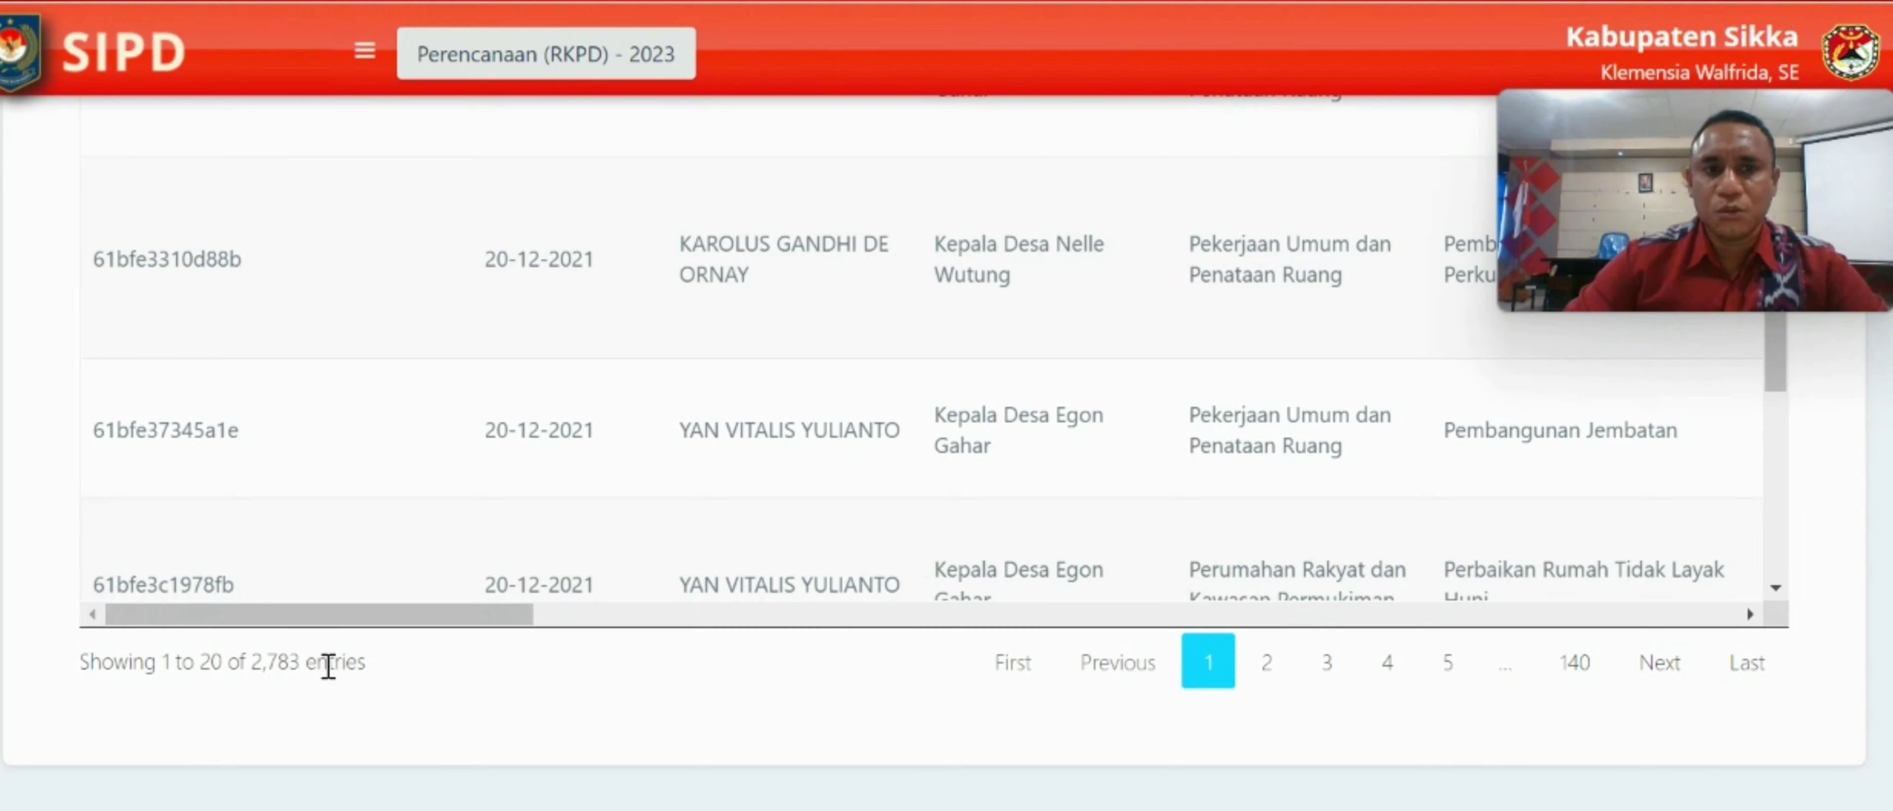
left_click_drag(338, 621, 1603, 633)
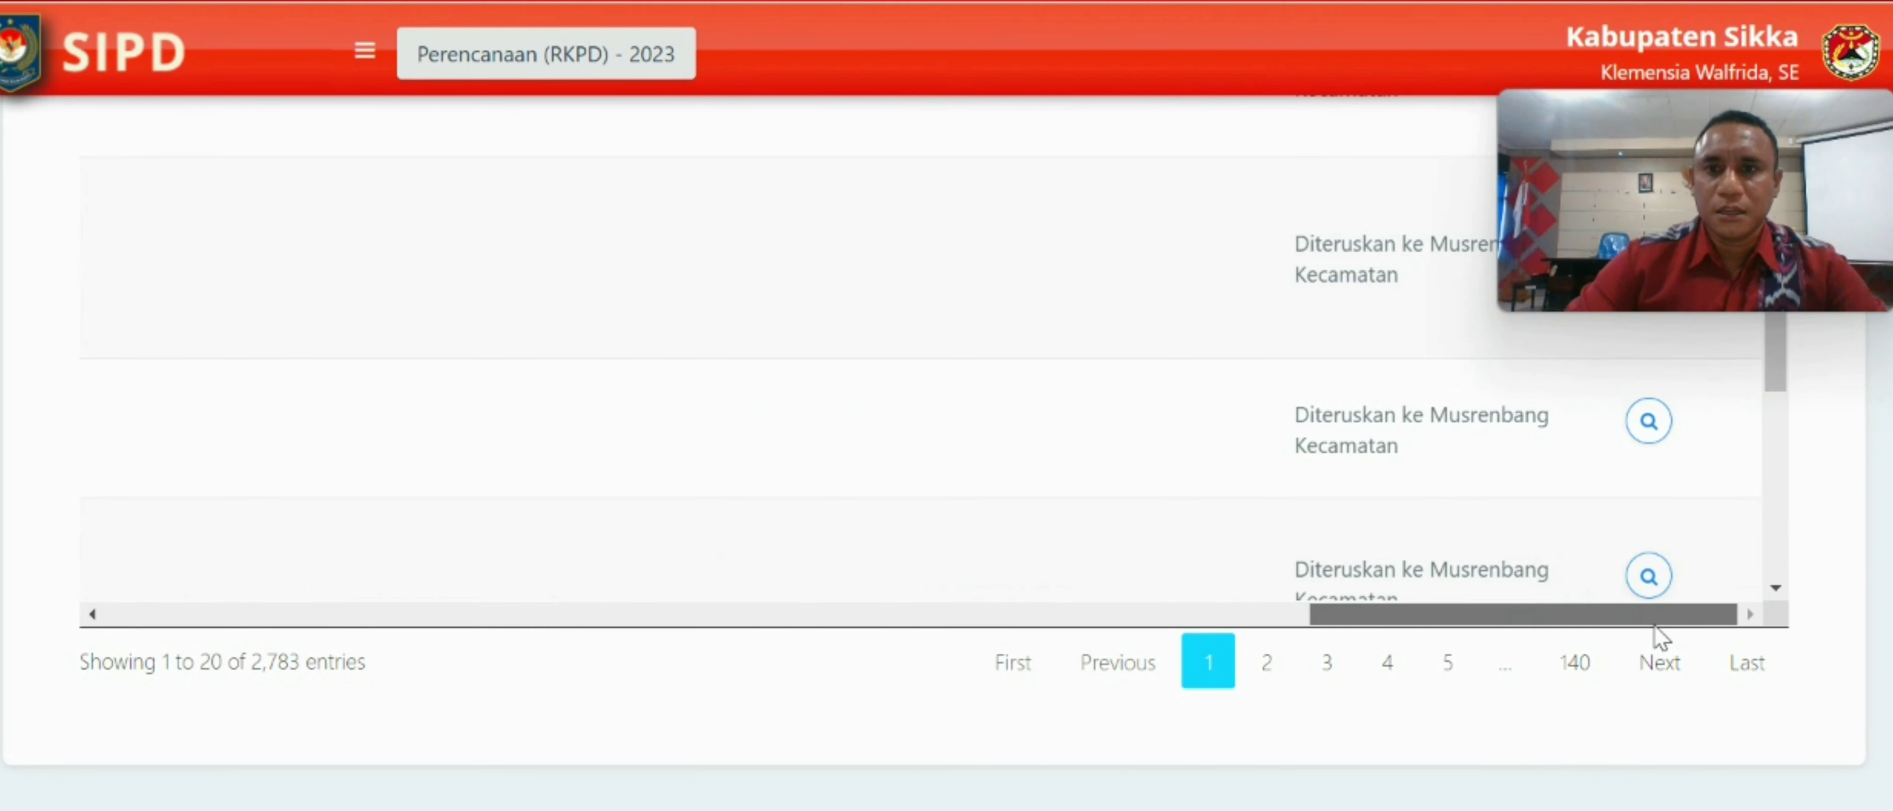